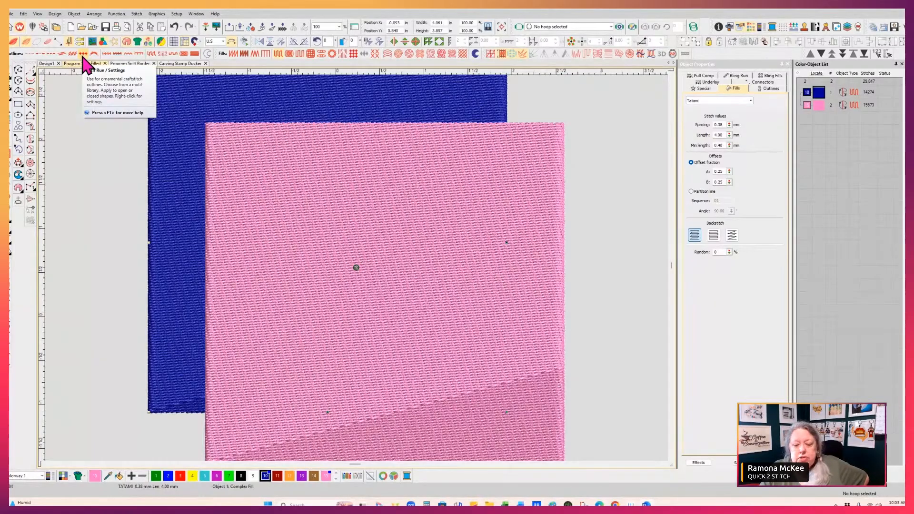
pyautogui.click(84, 53)
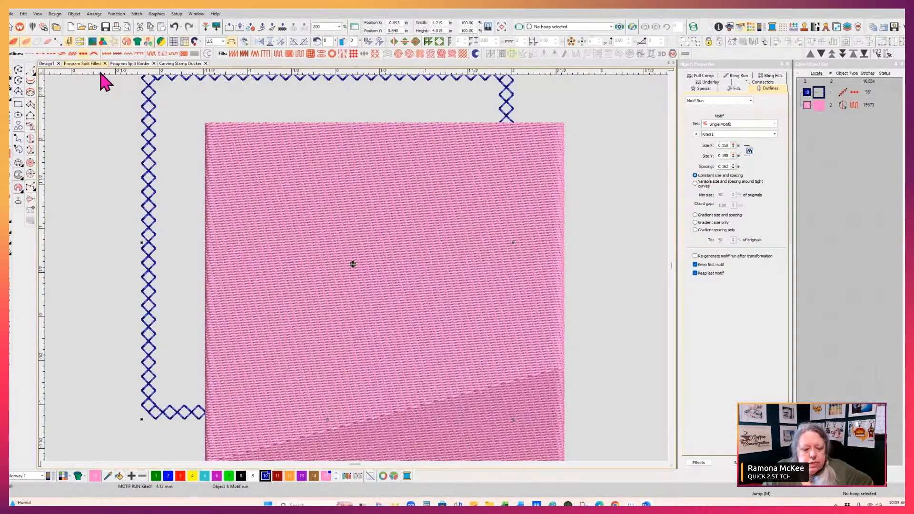
pyautogui.click(278, 54)
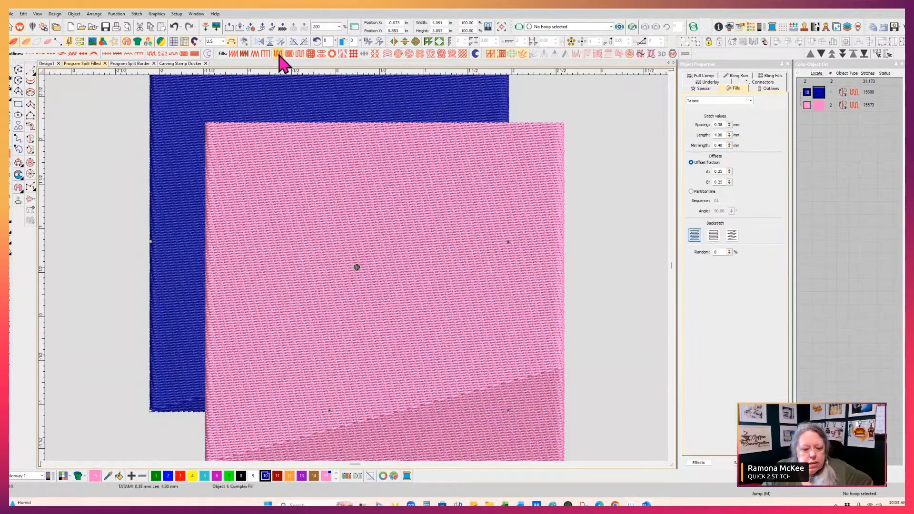
pyautogui.click(122, 64)
pyautogui.click(270, 188)
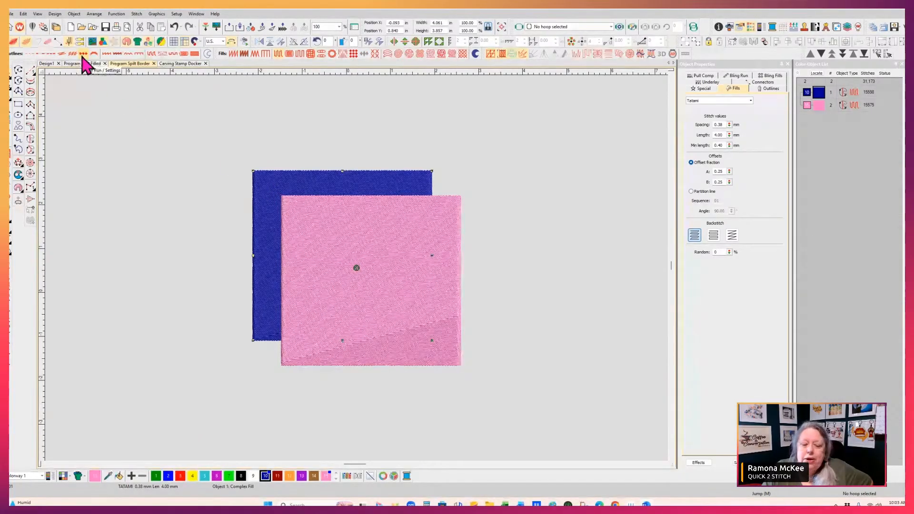
pyautogui.click(84, 63)
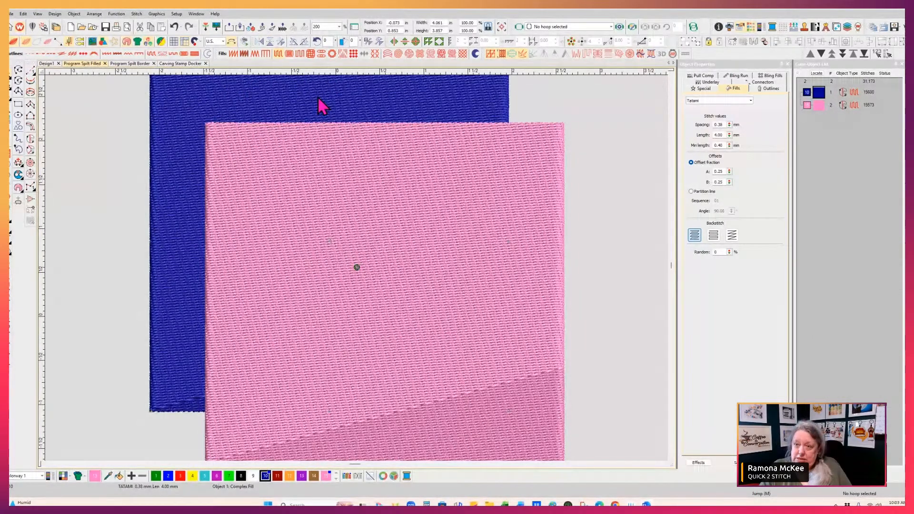
# - Apply a Motif Fill to the blue square and move the square to the end of the stitching sequence
pyautogui.click(354, 53)
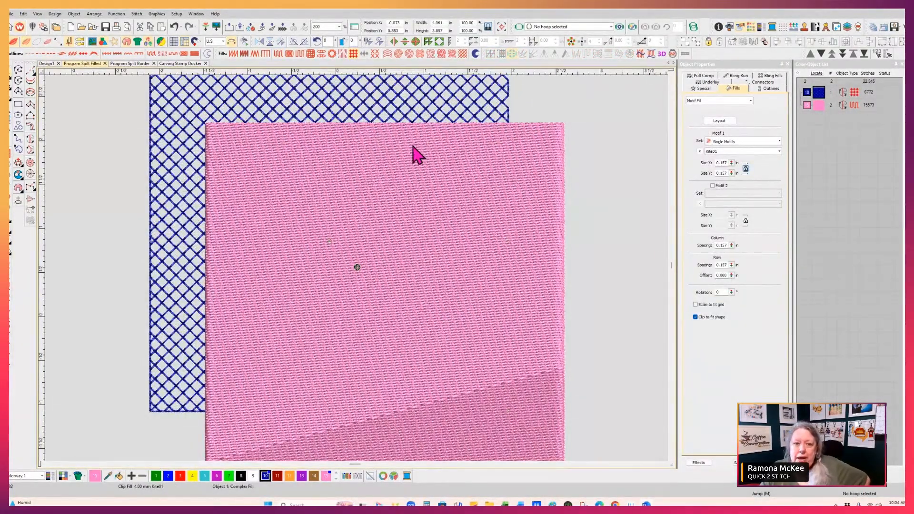
pyautogui.click(700, 151)
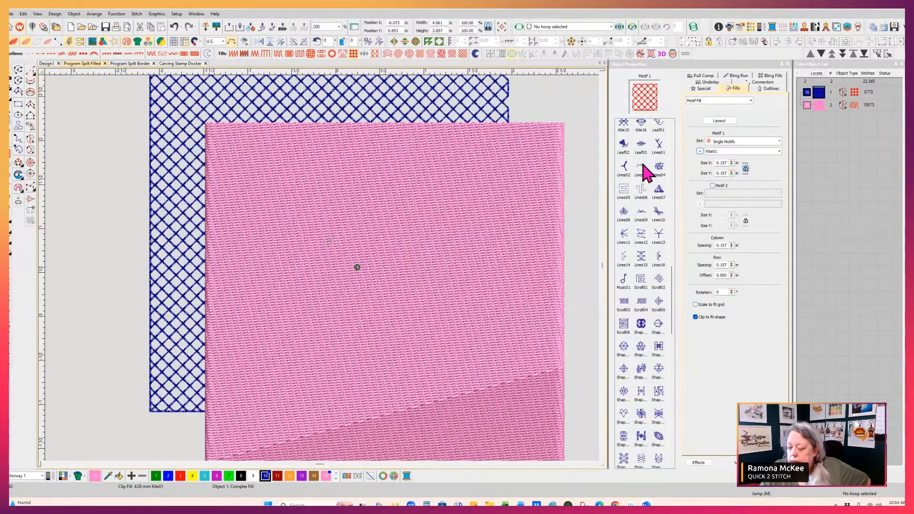
pyautogui.scroll(-3, 657, 159)
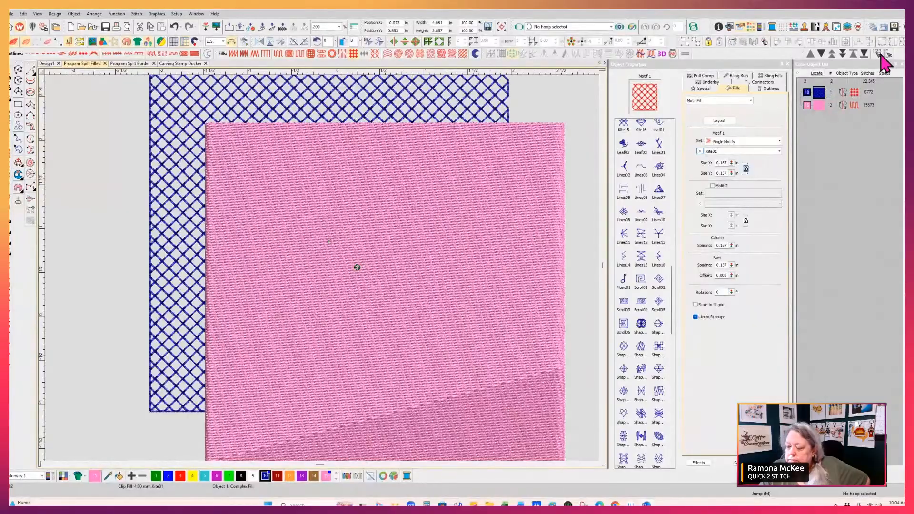
pyautogui.click(862, 54)
# - Try the Kite15 motif in the blue square, and choose Shapes04 as its fill motif
pyautogui.click(623, 238)
pyautogui.scroll(-3, 651, 181)
pyautogui.scroll(-6, 650, 179)
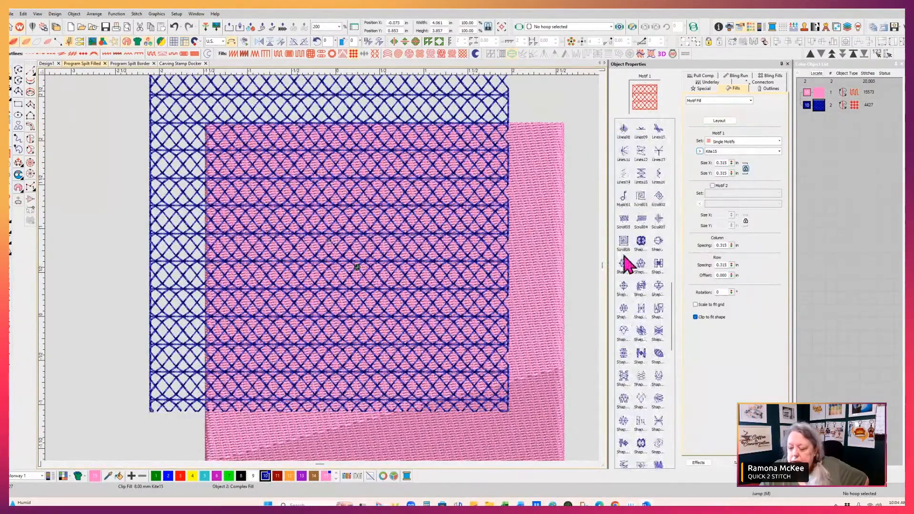
pyautogui.click(640, 267)
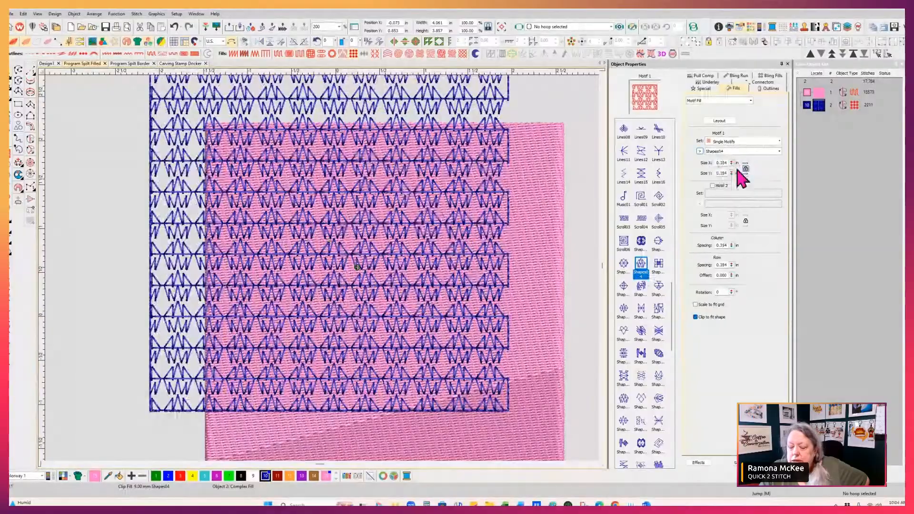
# - Change the measurement units from U.S. to Metric
pyautogui.click(223, 41)
pyautogui.click(221, 48)
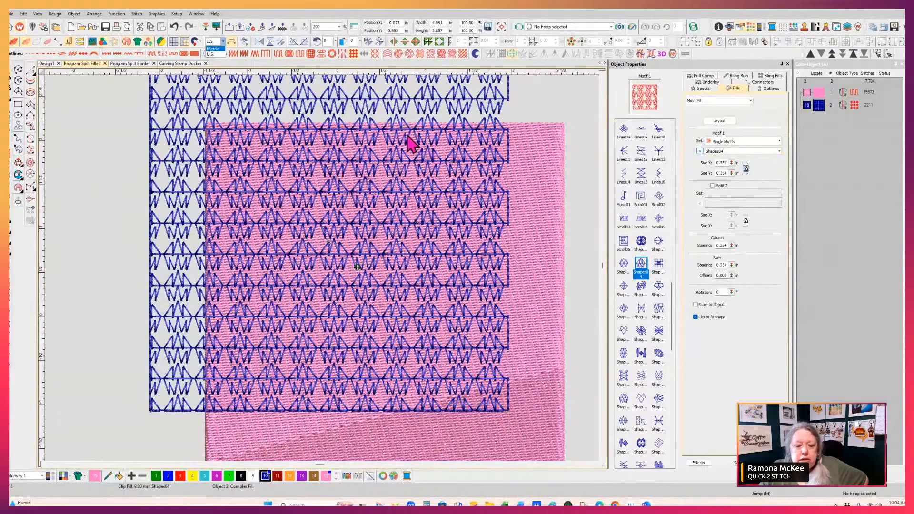
pyautogui.click(213, 49)
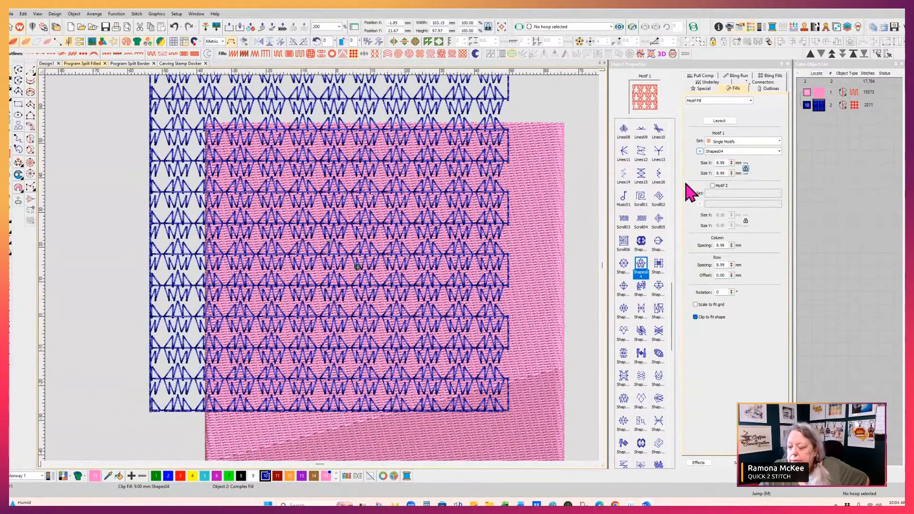
# - Try a motif size of 4 mm in the blue square's fill, and set Size X to 10 mm
pyautogui.moveTo(725, 164); pyautogui.dragTo(708, 162)
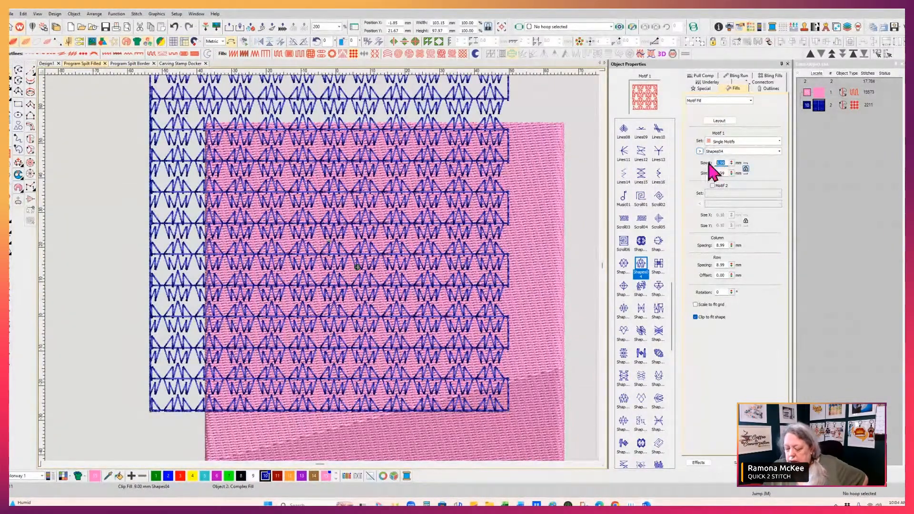
pyautogui.write('4')
pyautogui.press('Return')
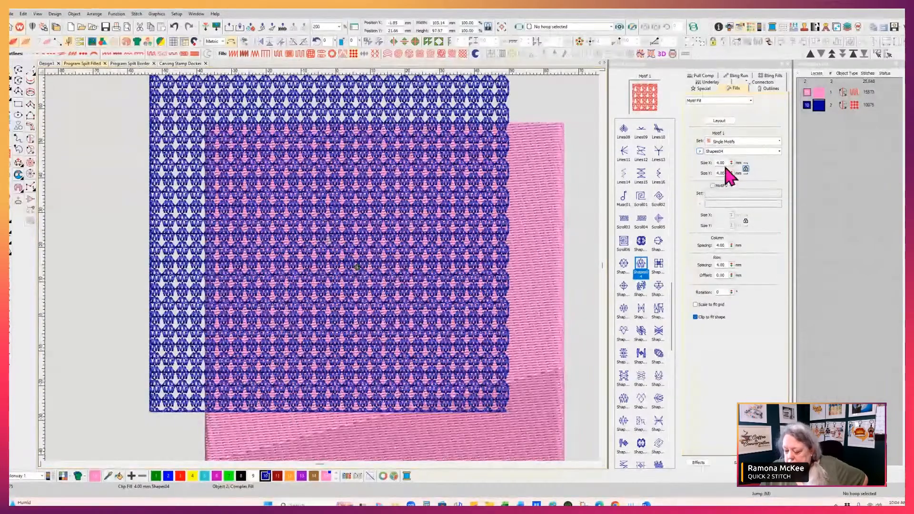
pyautogui.write('10')
pyautogui.press('Return')
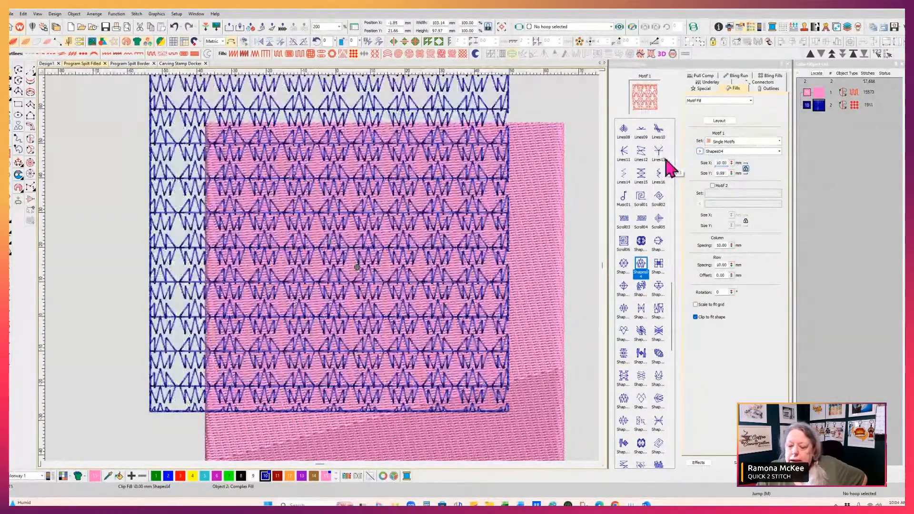
# - Move the pink square to the end of the stitching sequence and give it a Program Split fill, showing the split pattern library
pyautogui.click(541, 158)
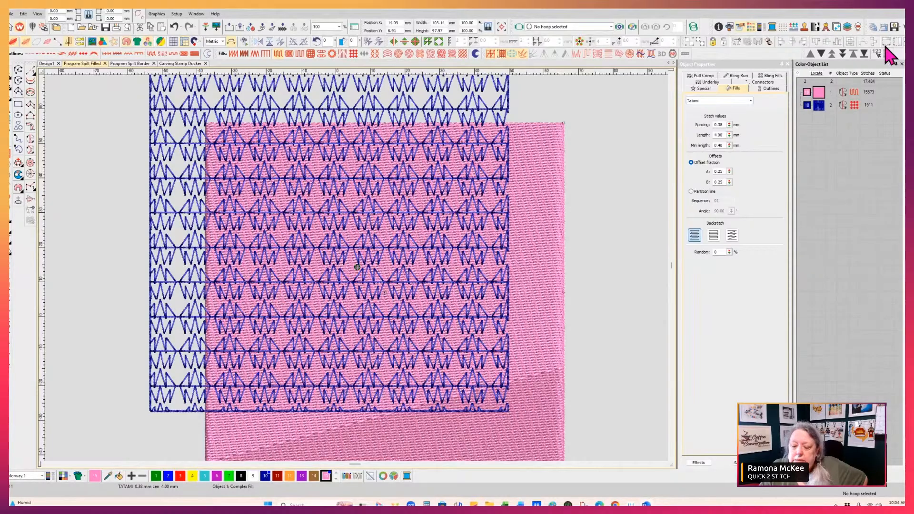
pyautogui.click(863, 54)
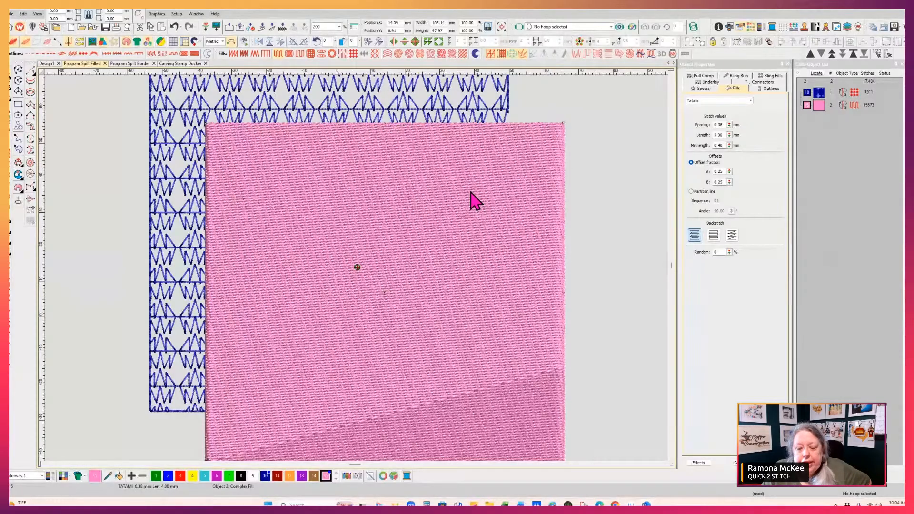
pyautogui.click(343, 53)
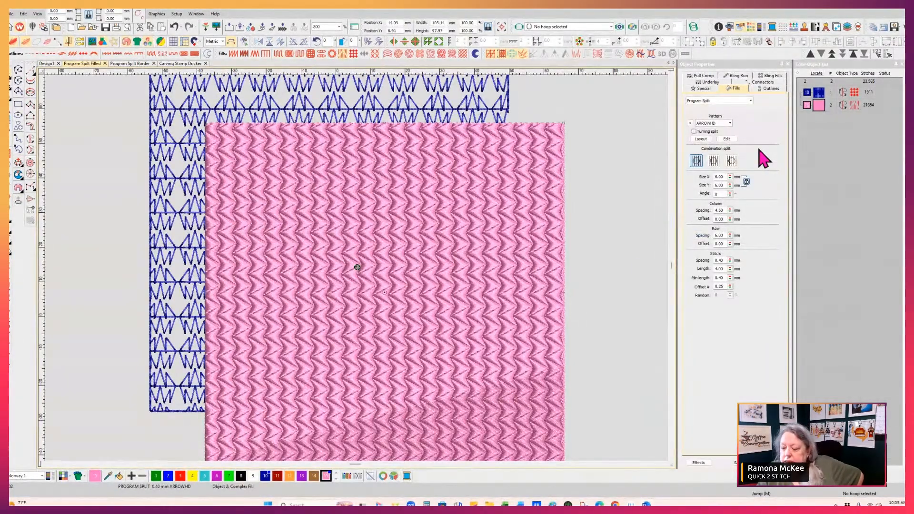
pyautogui.click(690, 124)
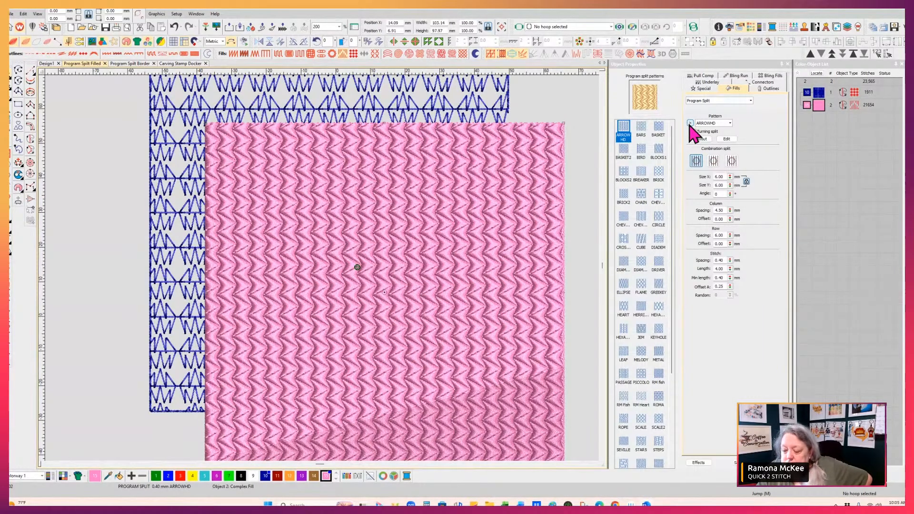
# - Try the Diamond, Hexagon, Melody, RM Heart and Scale split patterns on the pink square
pyautogui.click(640, 263)
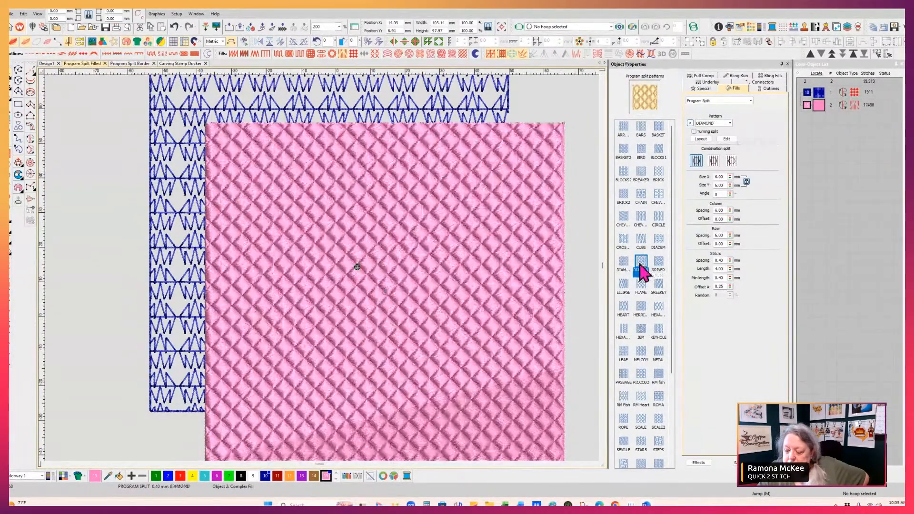
pyautogui.click(658, 312)
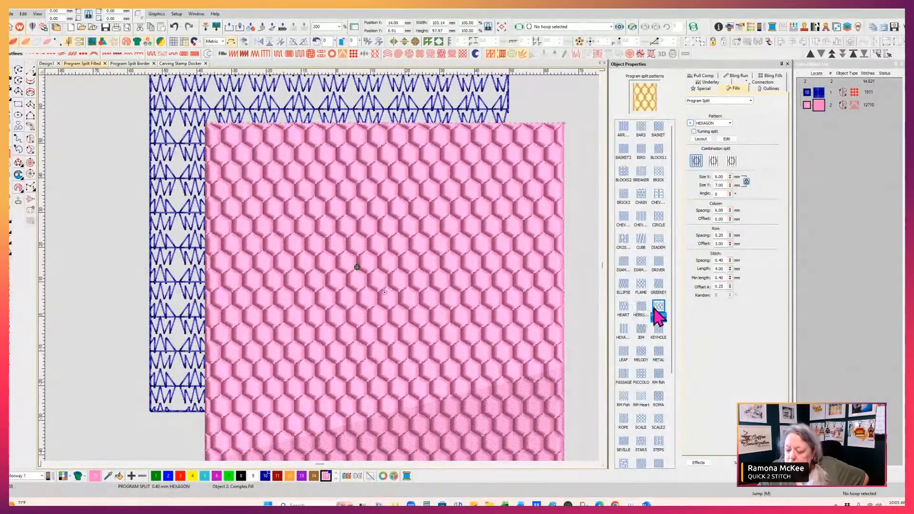
pyautogui.click(641, 355)
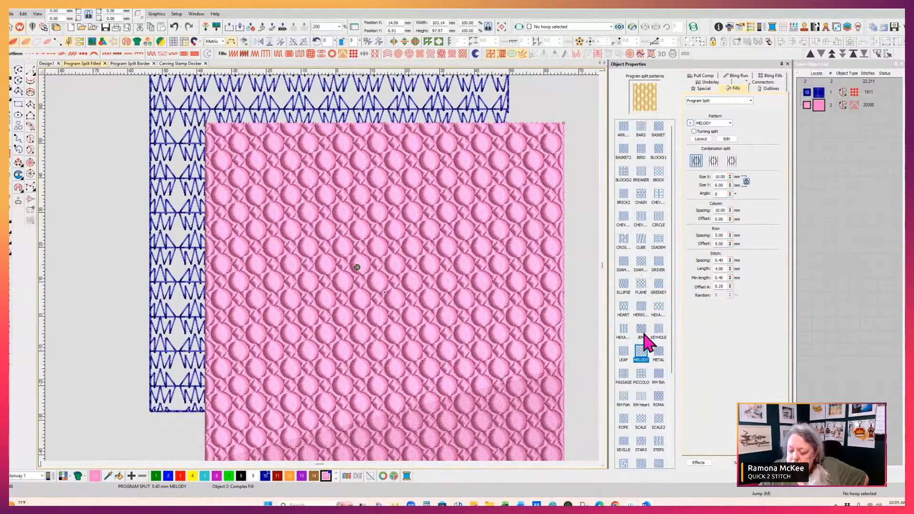
pyautogui.click(640, 399)
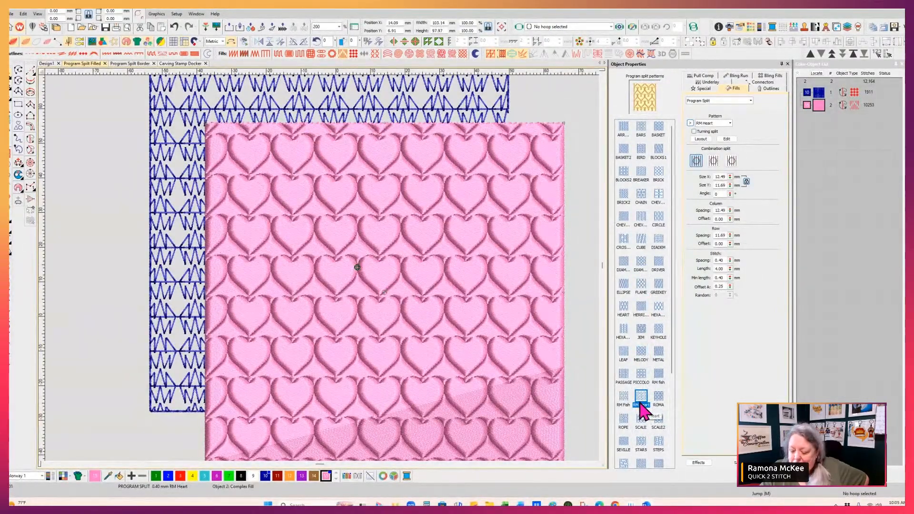
pyautogui.click(640, 419)
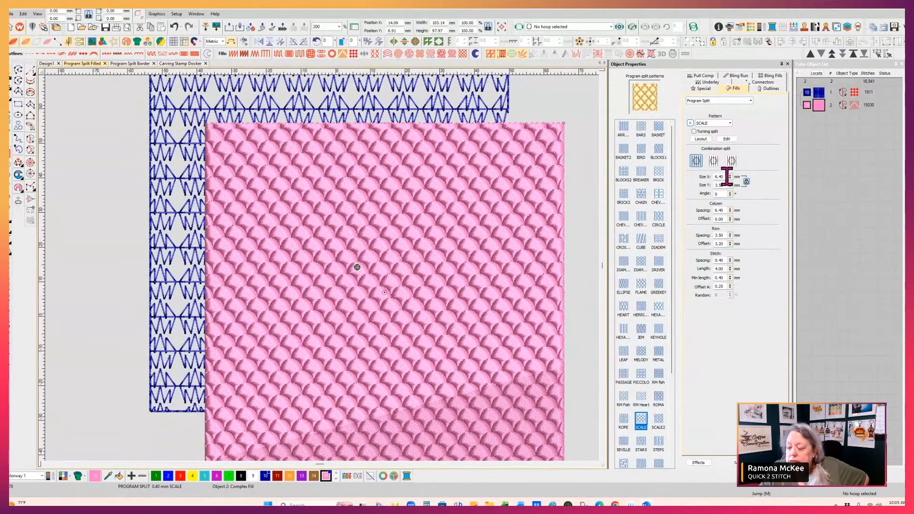
# - Set the Scale pattern's Size X to 3 mm and its column spacing to 3 mm
pyautogui.moveTo(726, 176); pyautogui.dragTo(689, 186)
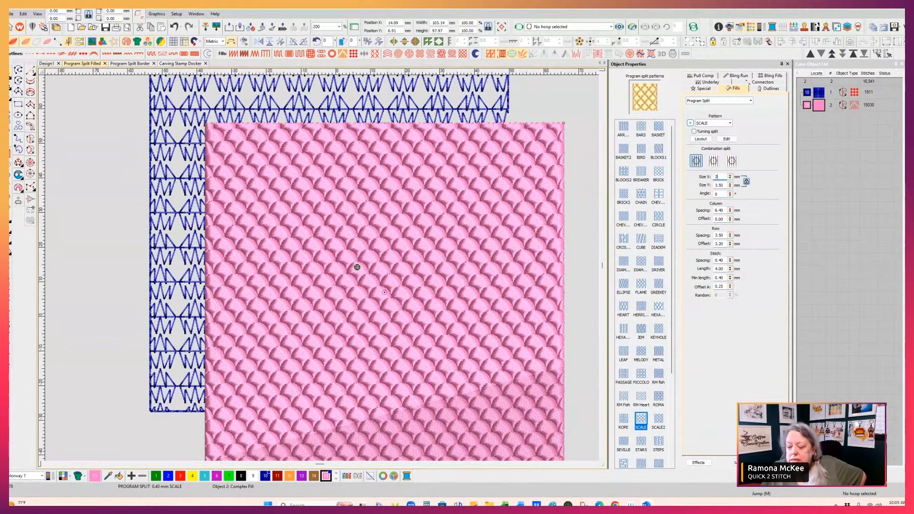
pyautogui.write('3')
pyautogui.press('Return')
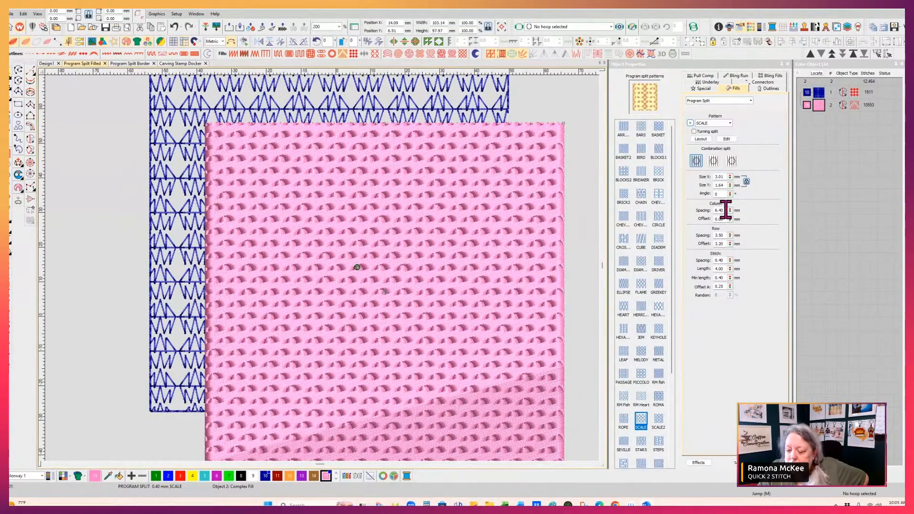
pyautogui.click(724, 209)
pyautogui.doubleClick(724, 210)
pyautogui.write('3')
pyautogui.press('Return')
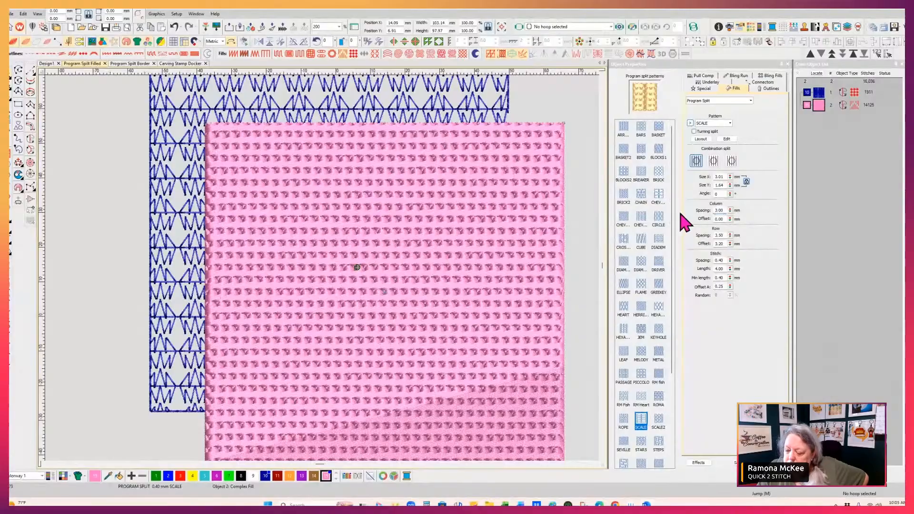
# - Try row spacings of 1, 1.5, 3 and 2.5 mm for the Scale pattern
pyautogui.doubleClick(725, 235)
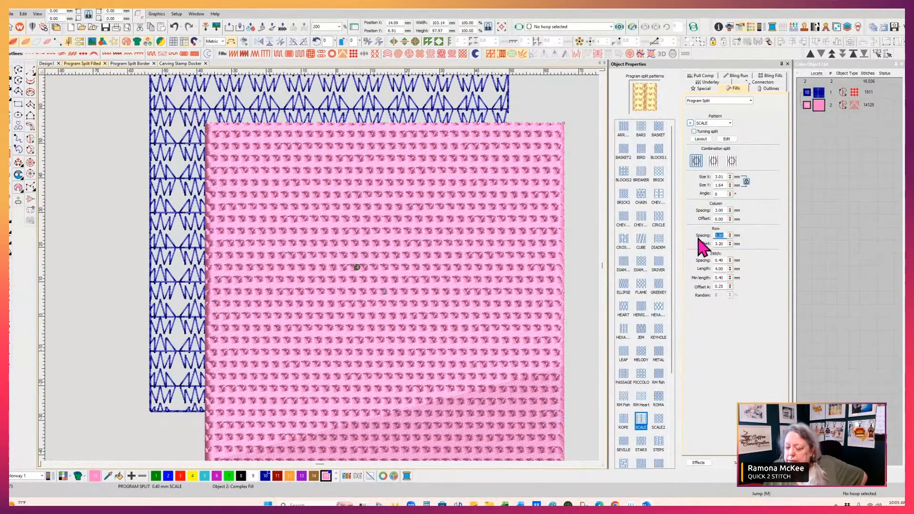
pyautogui.write('1')
pyautogui.press('Return')
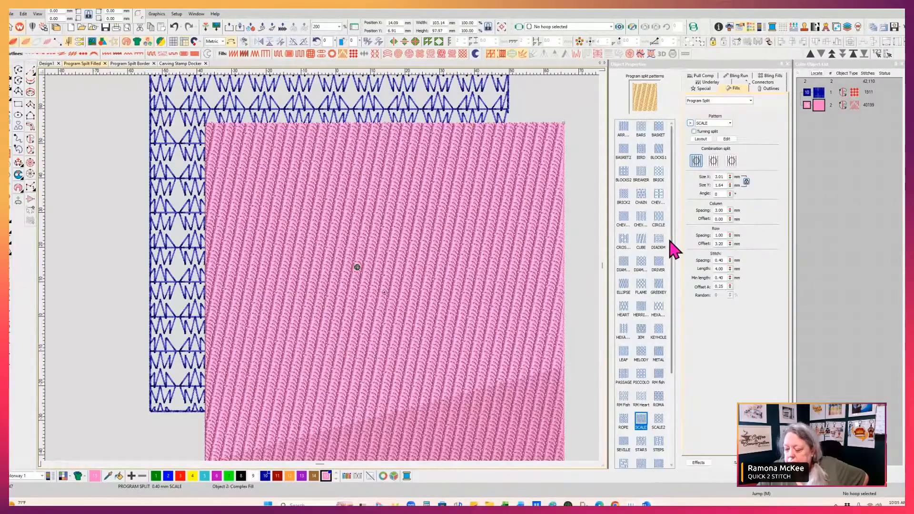
pyautogui.doubleClick(725, 235)
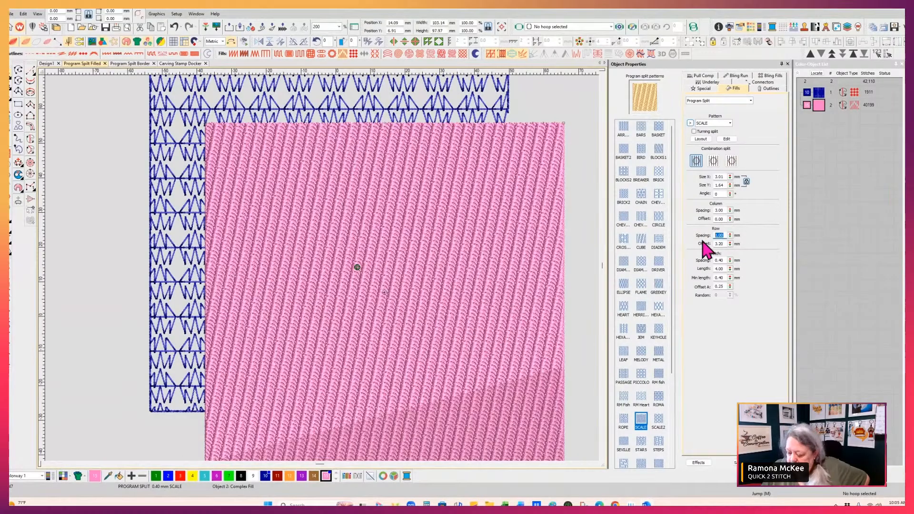
pyautogui.write('1.5')
pyautogui.press('Return')
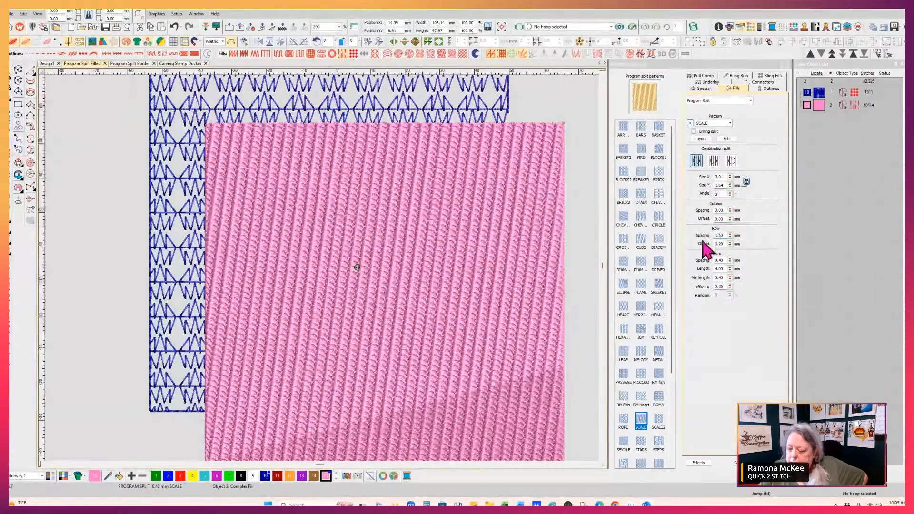
pyautogui.moveTo(724, 235); pyautogui.dragTo(670, 242)
pyautogui.write('3')
pyautogui.press('Return')
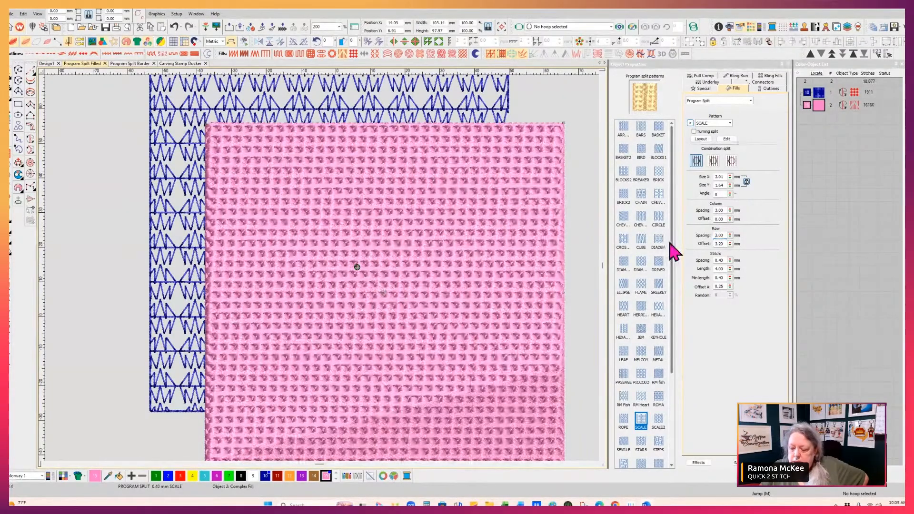
pyautogui.moveTo(723, 235); pyautogui.dragTo(702, 250)
pyautogui.write('2.5')
pyautogui.press('Return')
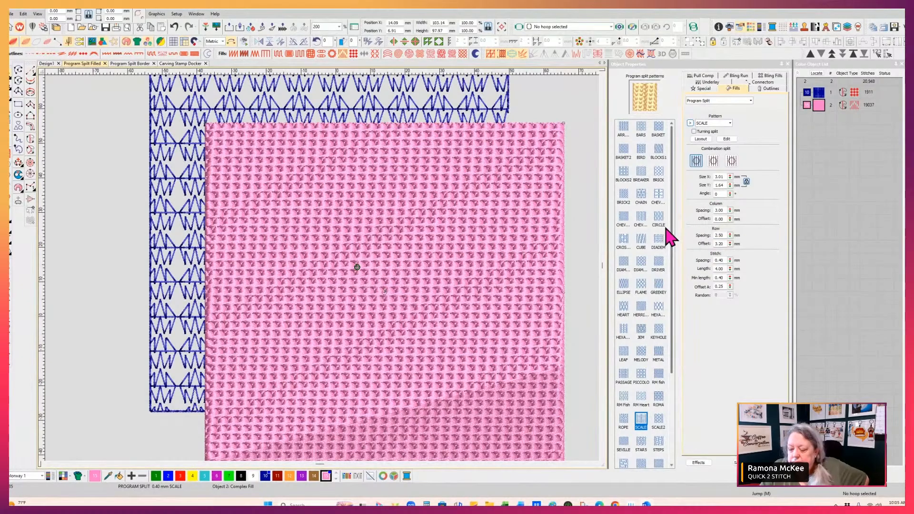
# - Try the Cube split pattern on the pink square, and apply the Chain pattern to it
pyautogui.click(641, 241)
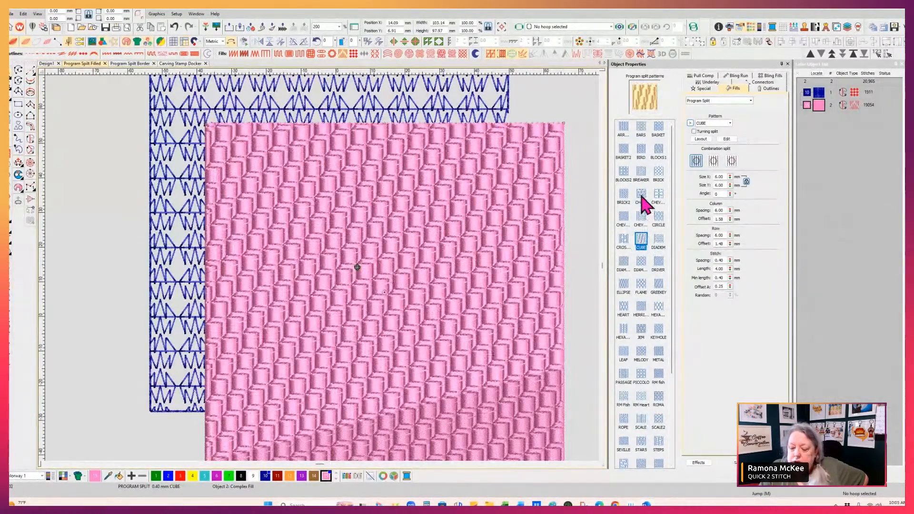
pyautogui.click(640, 196)
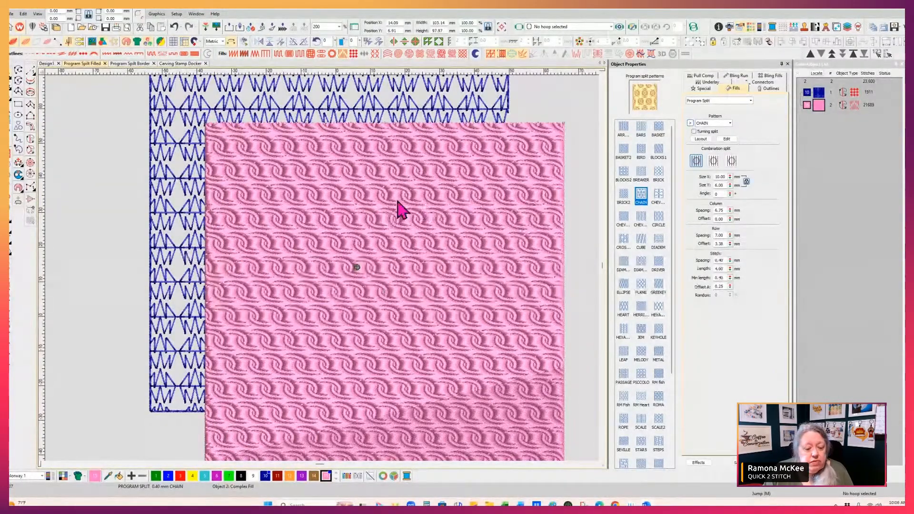
# - In the Program Split Border design, move the blue square to the end of the stitching order and convert it to a Motif Run outline
pyautogui.click(123, 66)
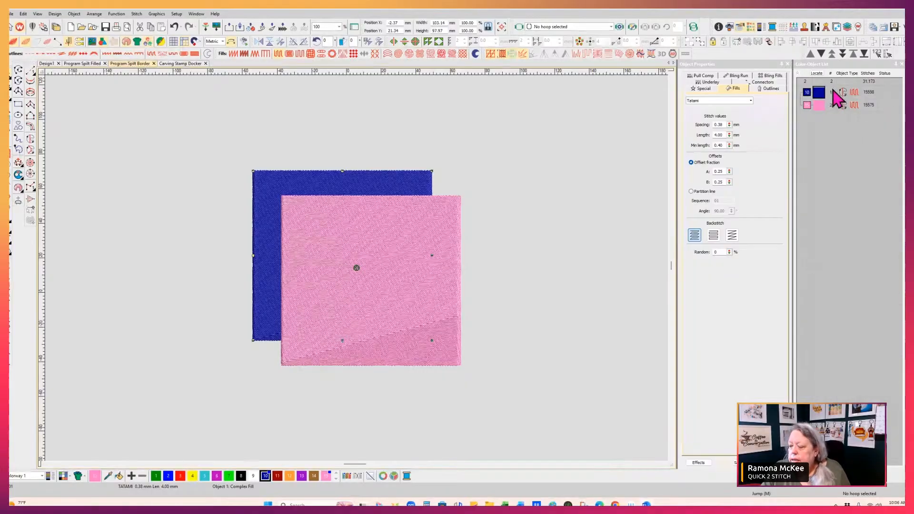
pyautogui.click(863, 54)
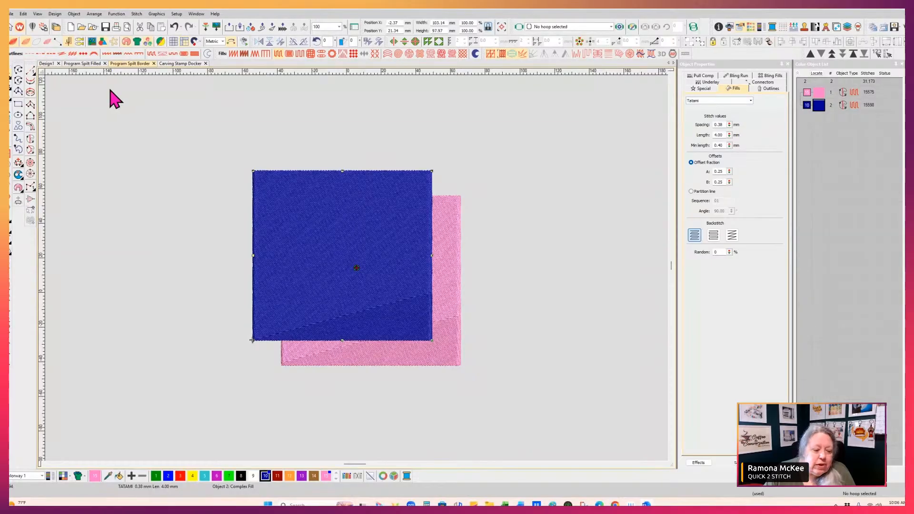
pyautogui.click(82, 54)
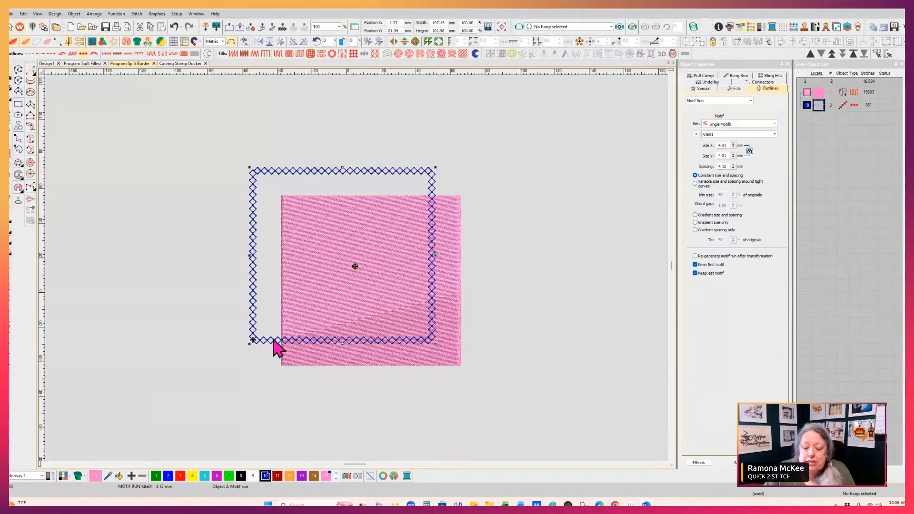
# - Try the Kite11 and Kite16 motifs on the blue outline, and apply the Kite13 motif to it
pyautogui.click(696, 134)
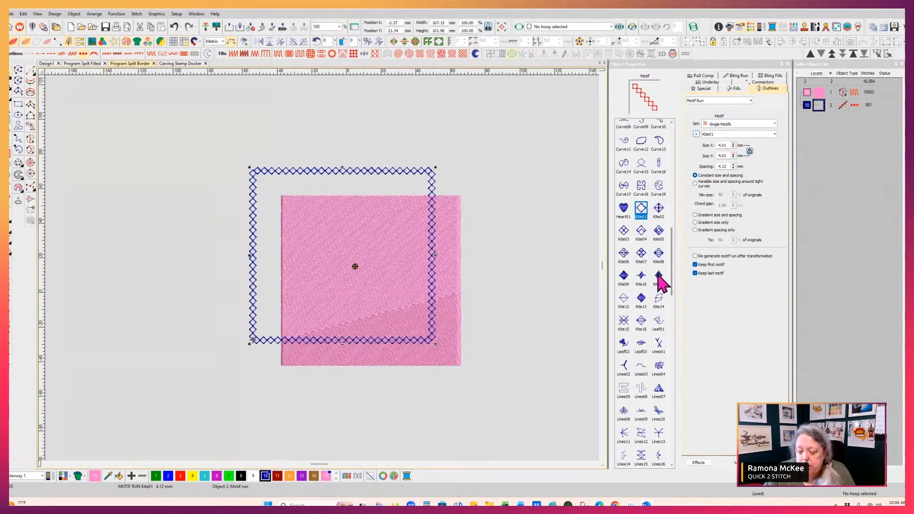
pyautogui.click(658, 276)
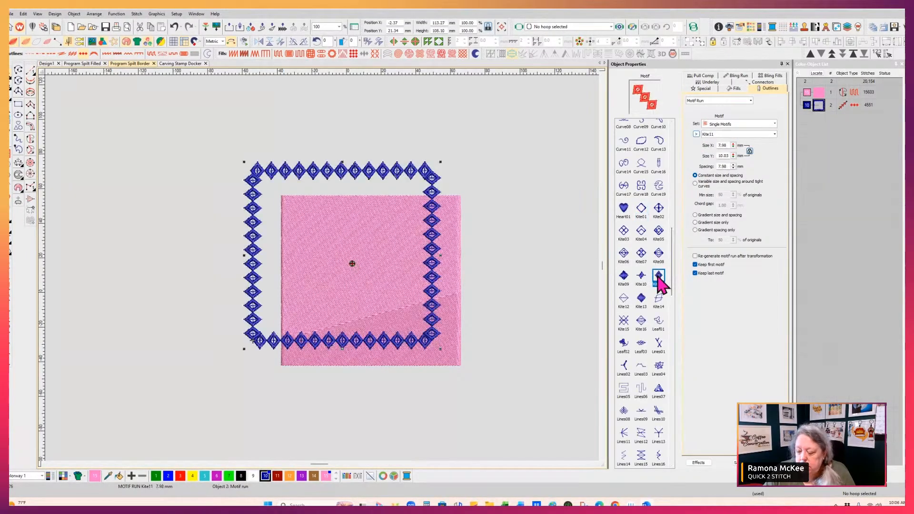
pyautogui.click(640, 321)
pyautogui.click(641, 299)
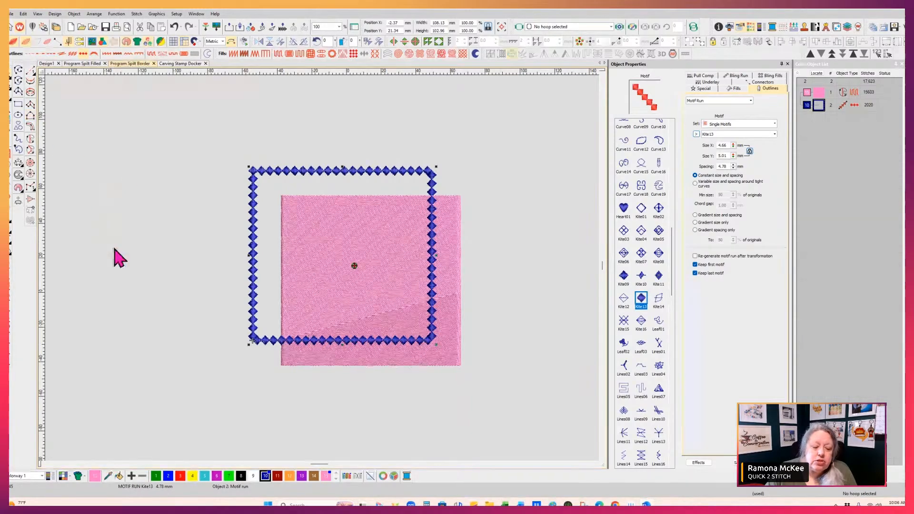
# - Set the default Column C width to 6 mm with no object selected
pyautogui.click(30, 128)
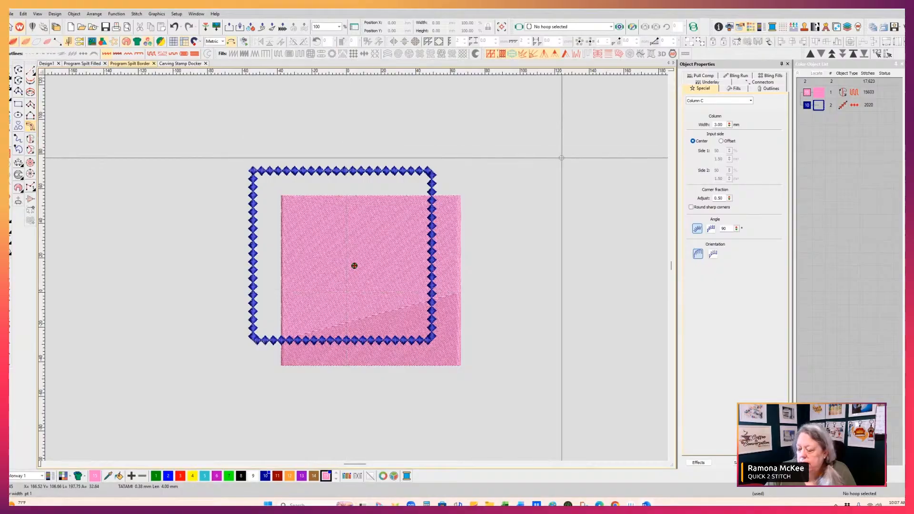
pyautogui.click(717, 125)
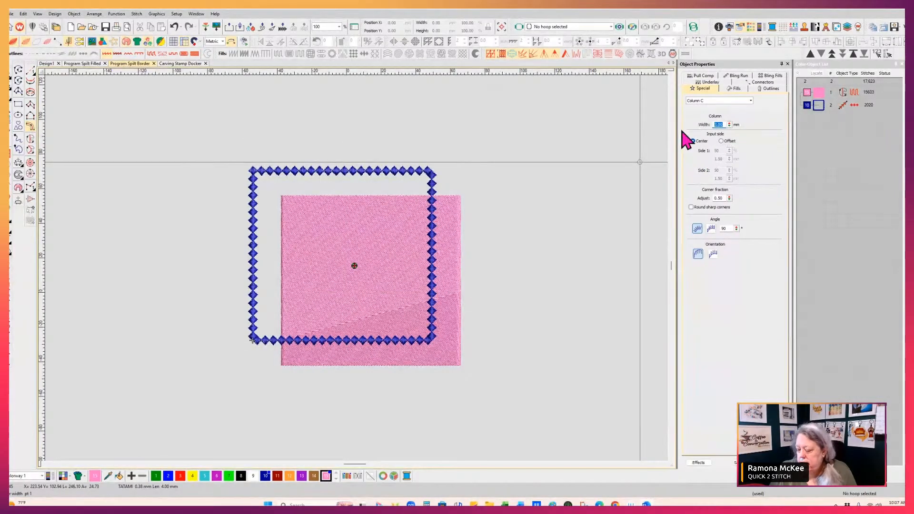
pyautogui.press('Return')
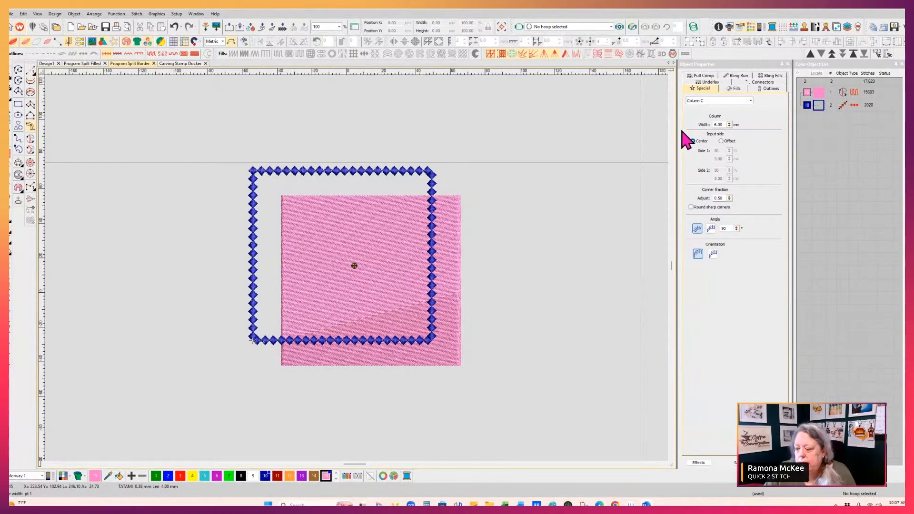
pyautogui.click(819, 105)
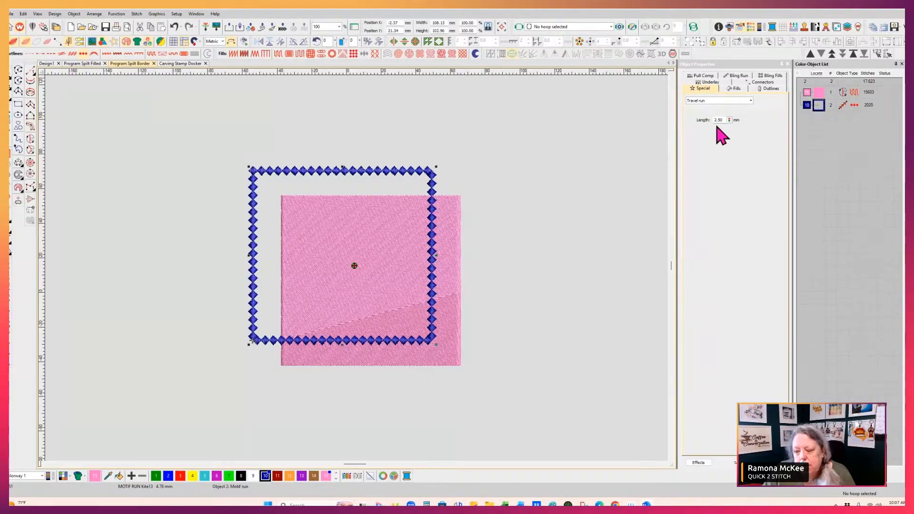
pyautogui.click(713, 101)
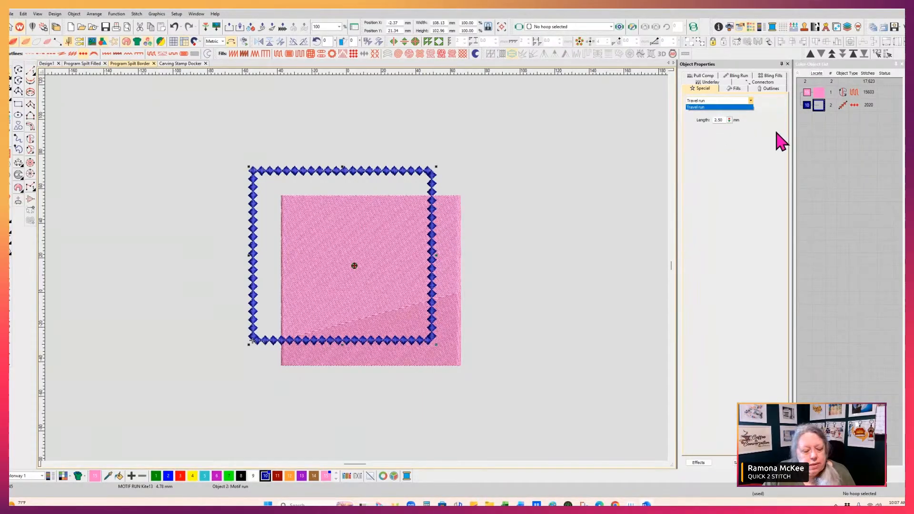
pyautogui.click(32, 128)
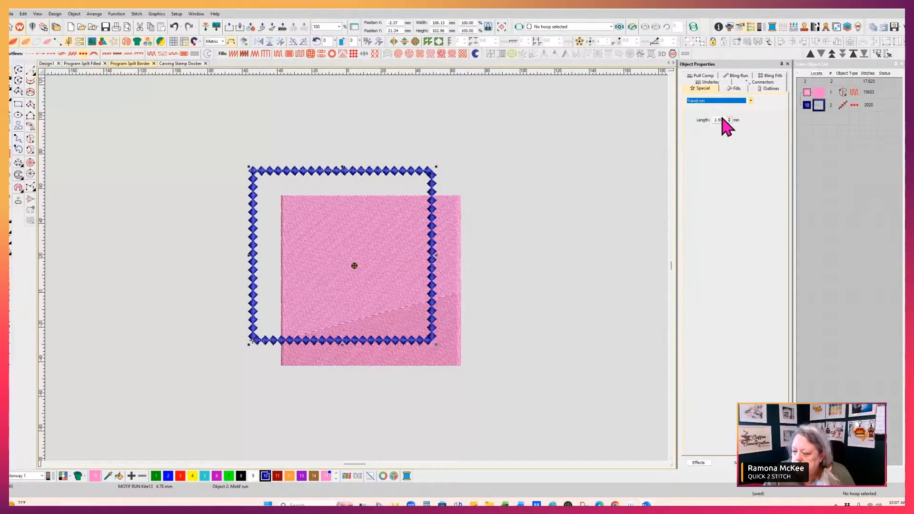
pyautogui.click(822, 110)
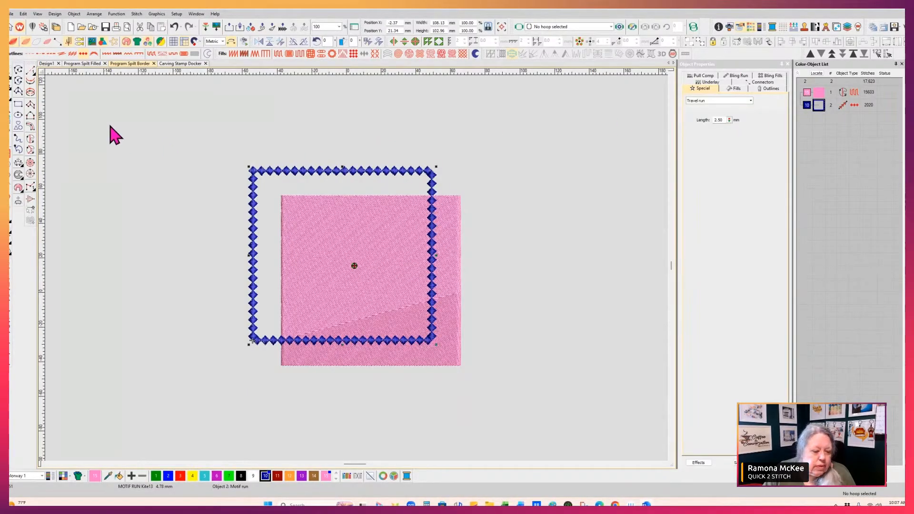
pyautogui.click(31, 127)
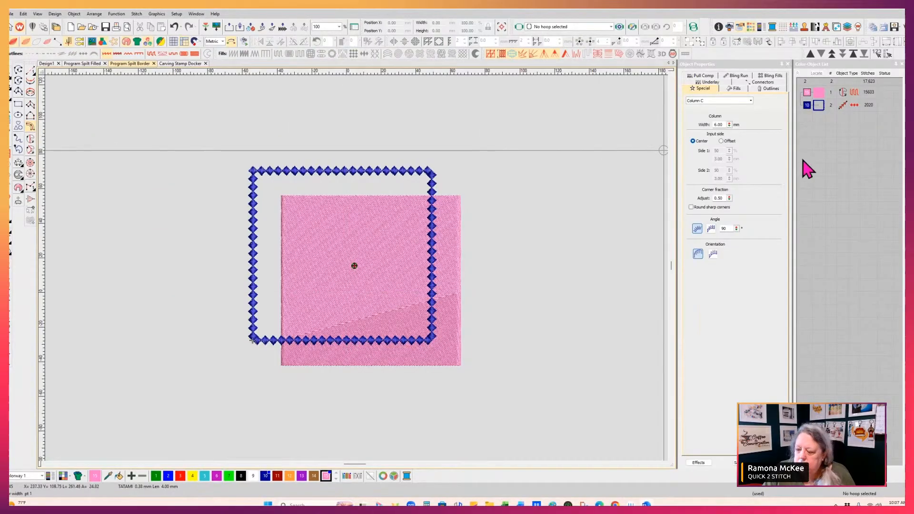
pyautogui.click(860, 181)
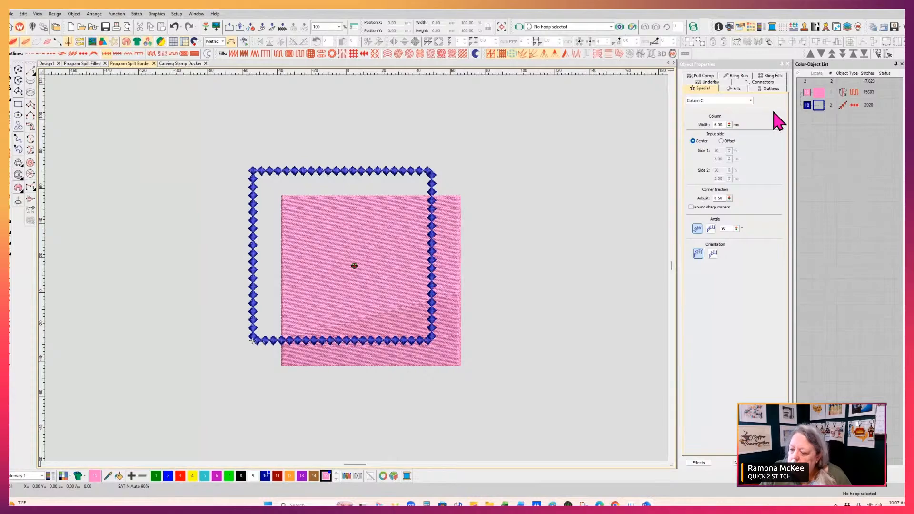
# - Move the pink square to the end of the stitching order and convert it to a Program Split outline
pyautogui.click(456, 234)
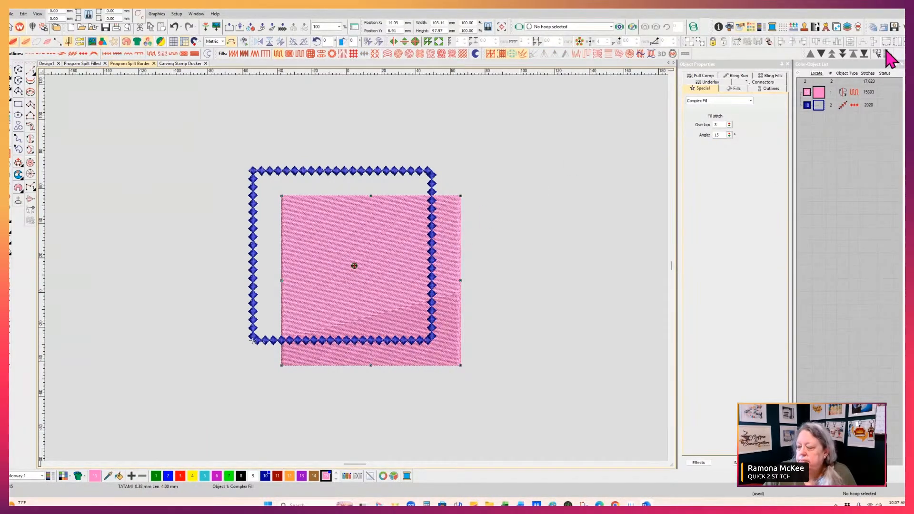
pyautogui.click(863, 54)
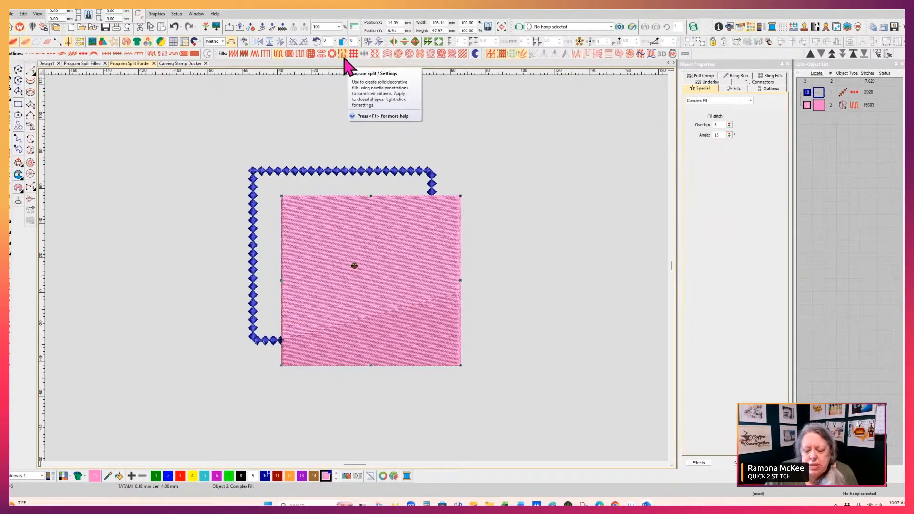
pyautogui.click(163, 54)
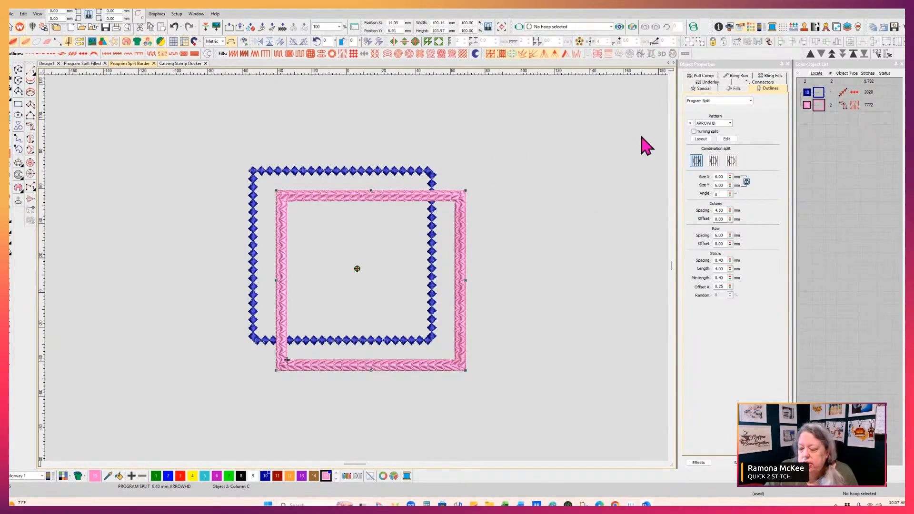
# - Try the Cube split pattern on the pink border, and apply the Melody pattern to it
pyautogui.click(689, 123)
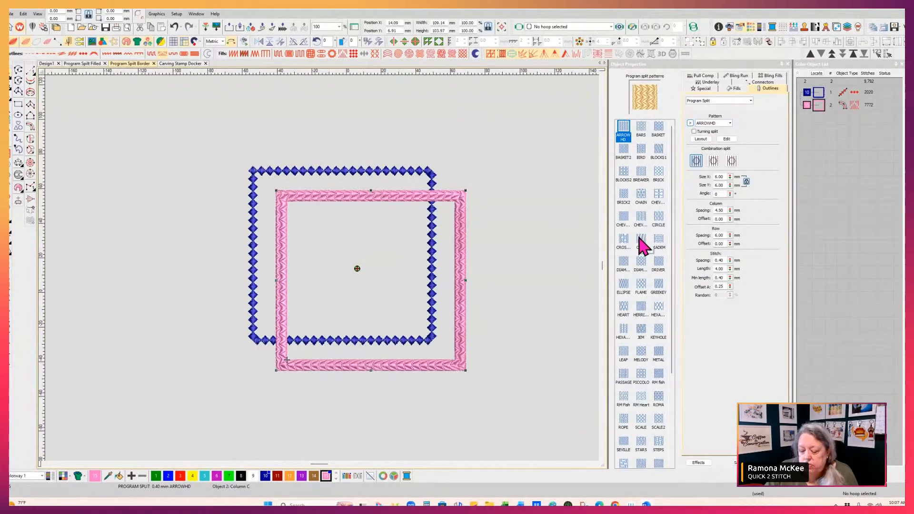
pyautogui.click(639, 239)
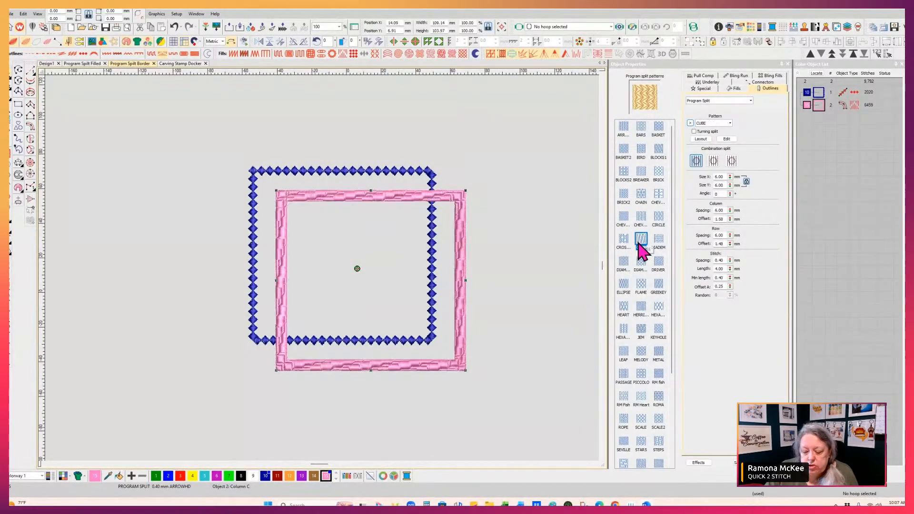
pyautogui.click(640, 352)
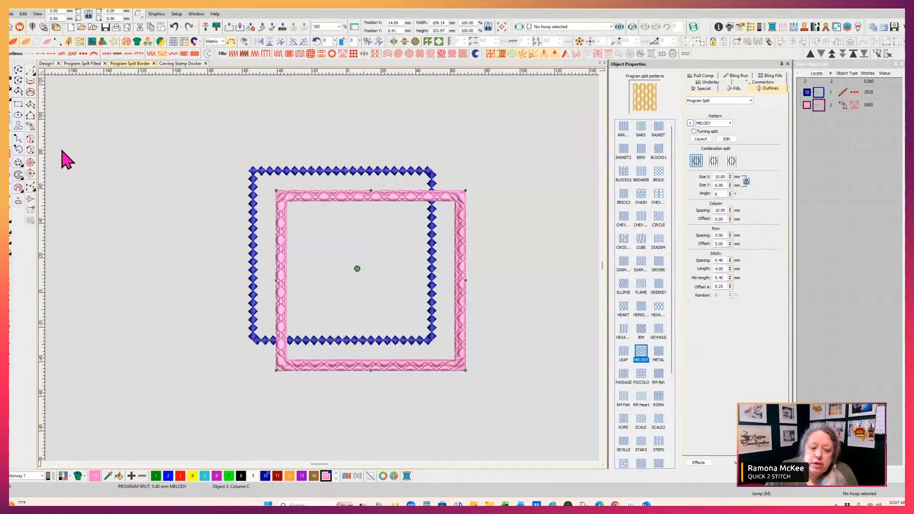
# - Try column widths of 12 mm and 15 mm for the pink Melody border
pyautogui.click(30, 127)
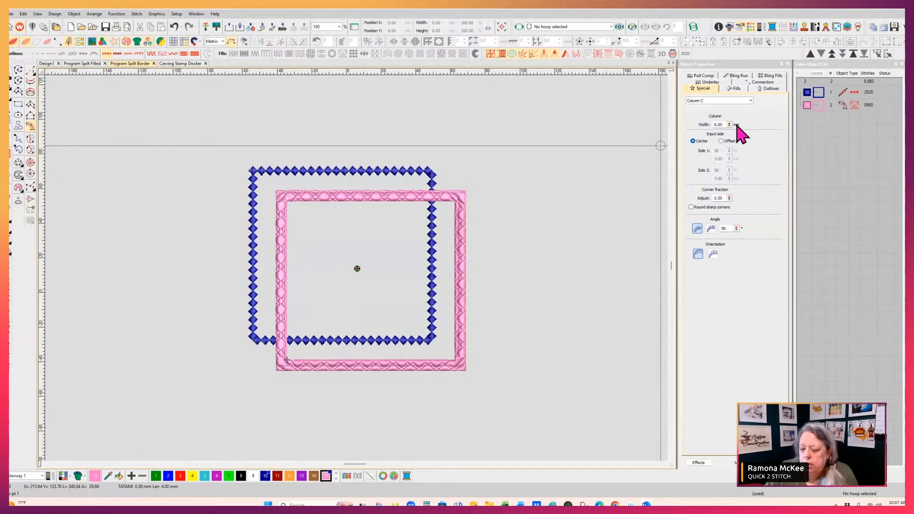
pyautogui.click(818, 105)
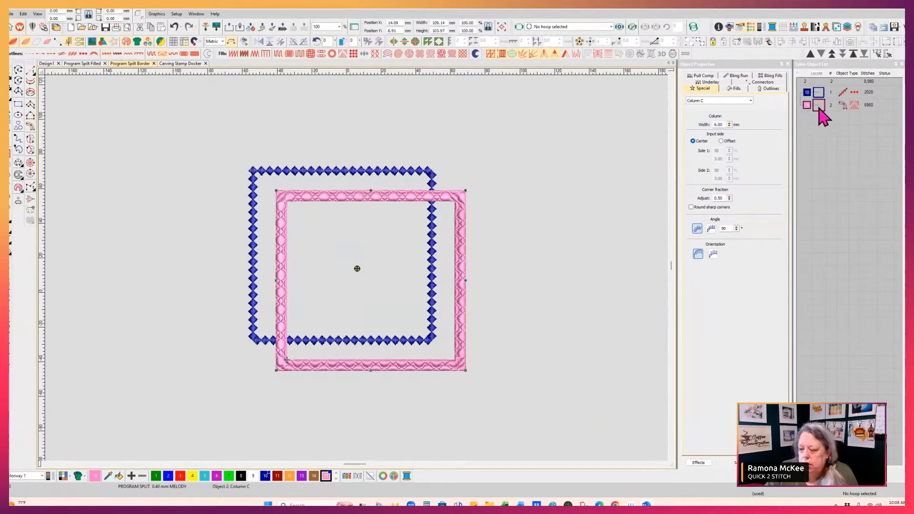
pyautogui.doubleClick(718, 124)
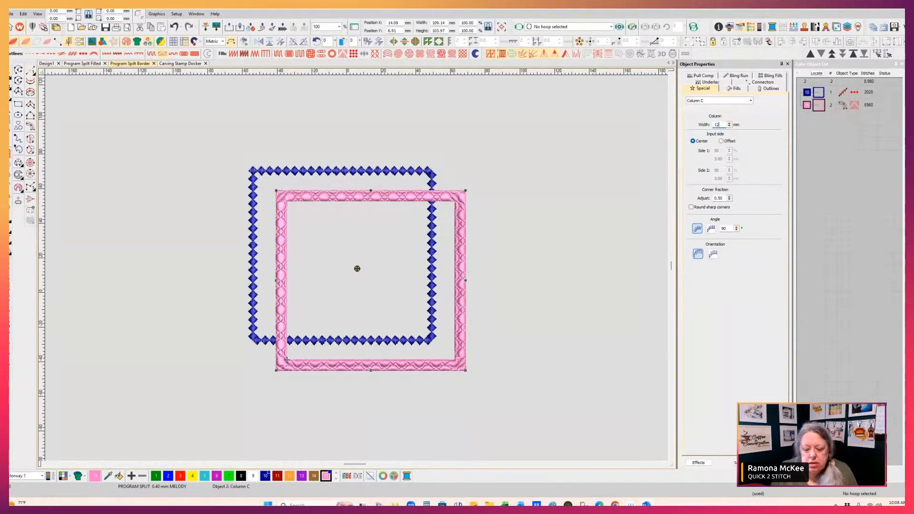
pyautogui.press('Return')
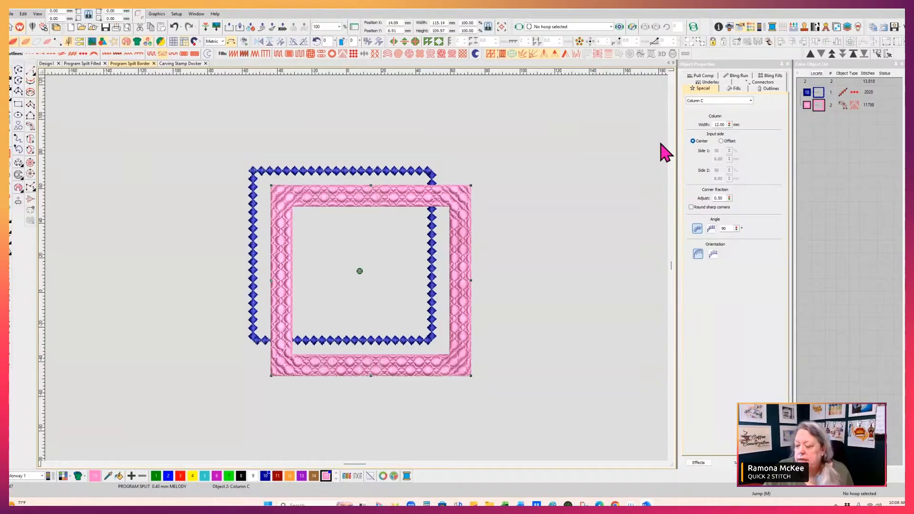
pyautogui.moveTo(725, 124); pyautogui.dragTo(700, 128)
pyautogui.write('15')
pyautogui.press('Return')
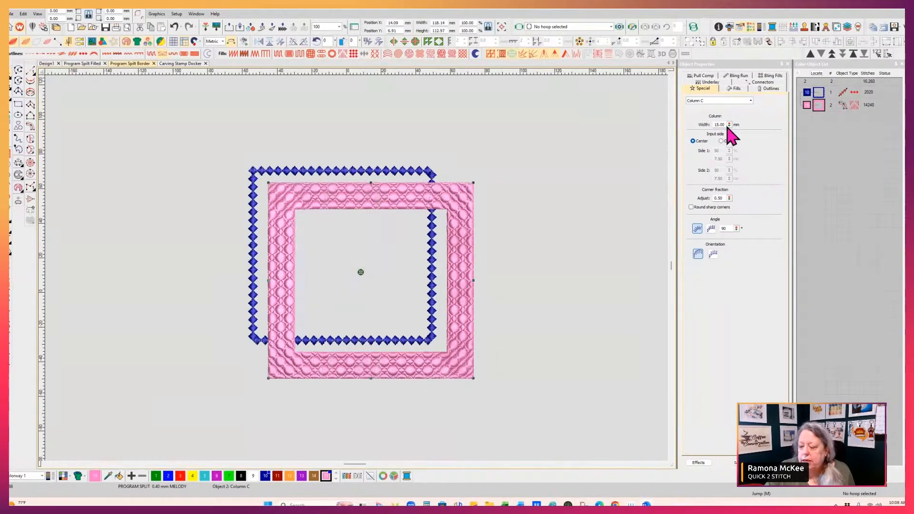
# - Set the pink border's column width to 3 mm
pyautogui.moveTo(725, 125); pyautogui.dragTo(679, 148)
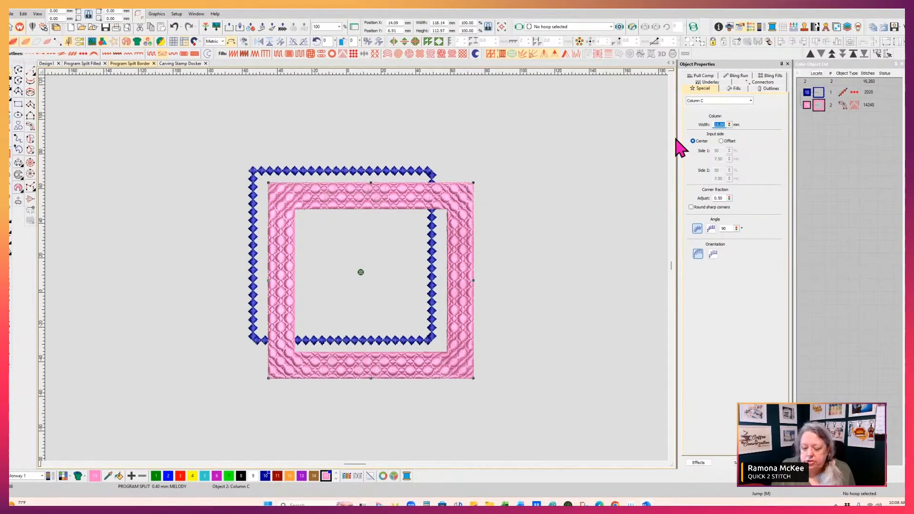
pyautogui.write('3')
pyautogui.press('Return')
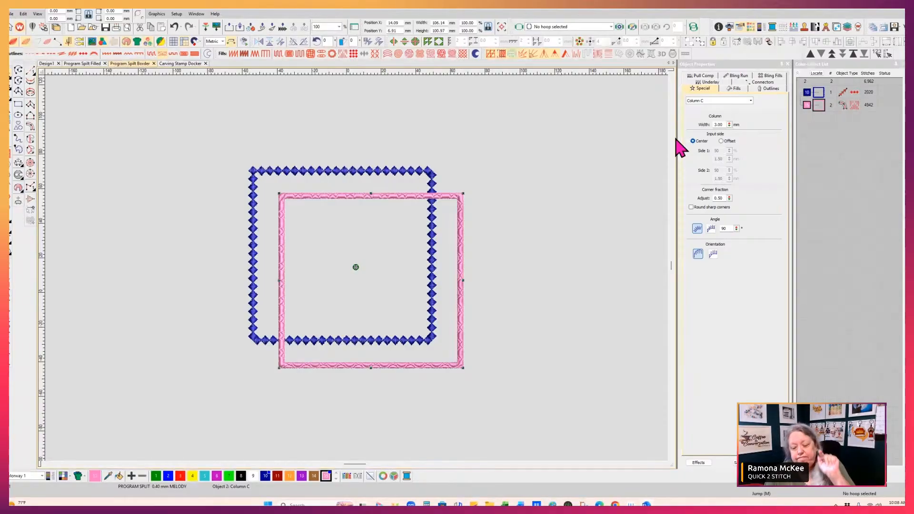
# - Move the blue motif border about 61 mm left and 30 mm up, and select the pink border
pyautogui.moveTo(390, 172); pyautogui.dragTo(279, 122)
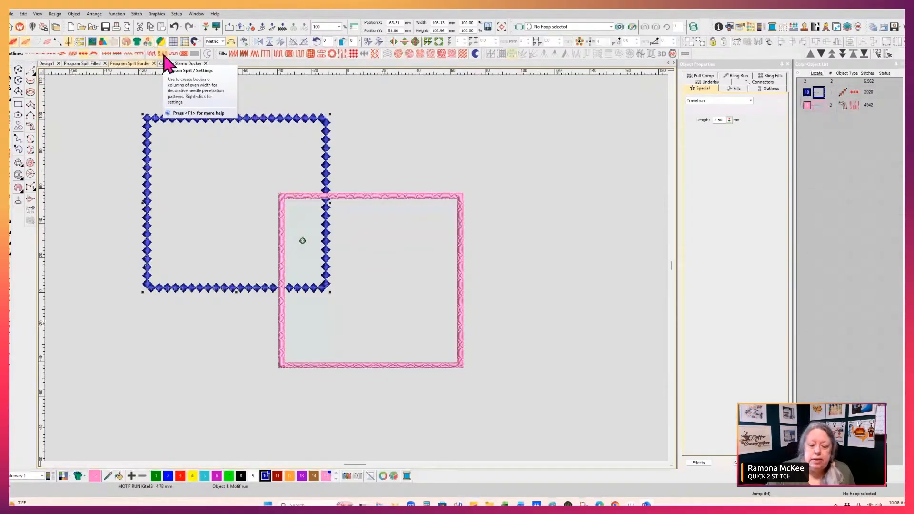
pyautogui.click(424, 197)
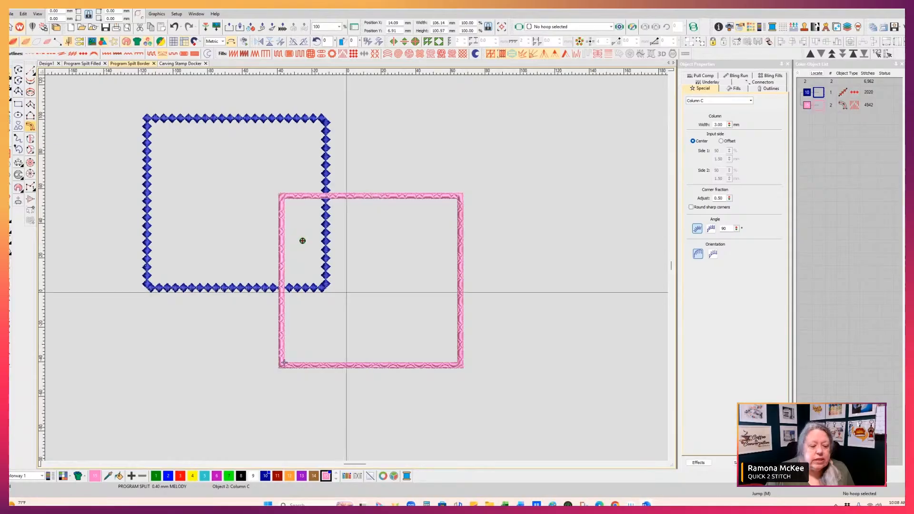
pyautogui.click(30, 127)
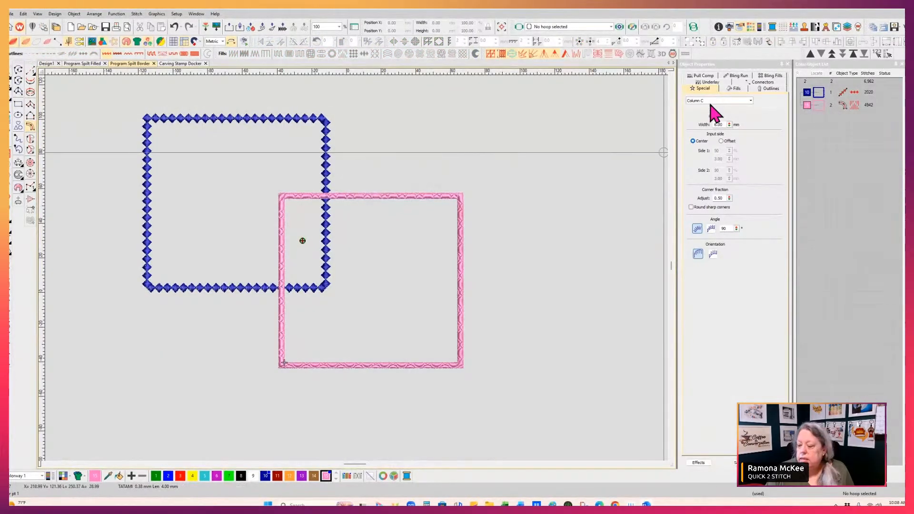
pyautogui.doubleClick(721, 124)
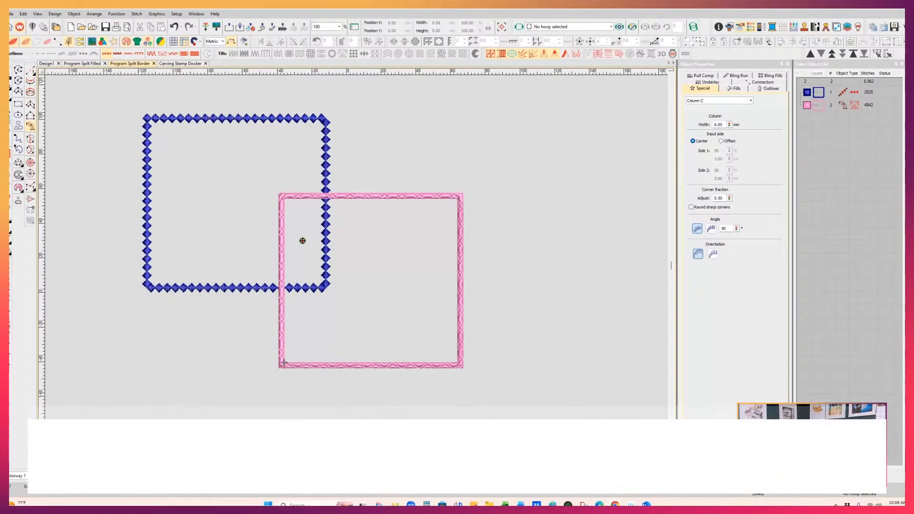
pyautogui.click(461, 248)
pyautogui.doubleClick(718, 124)
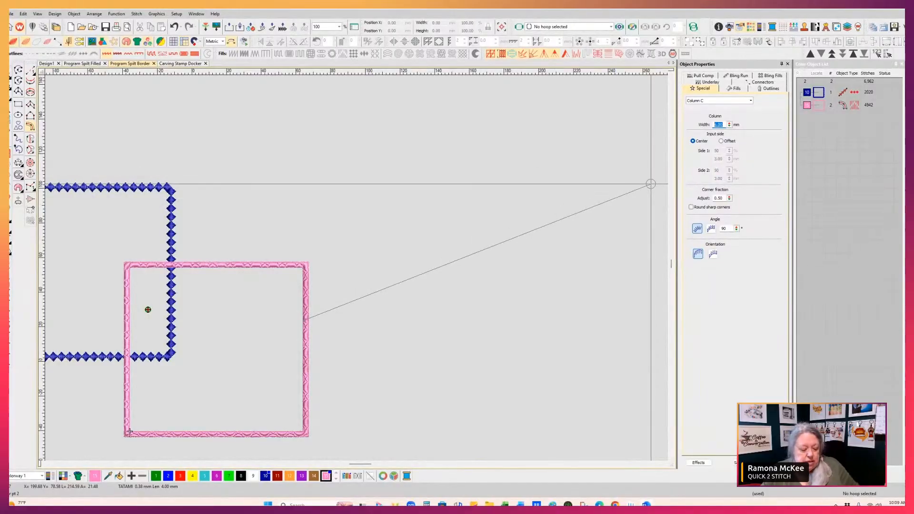
pyautogui.press('Escape')
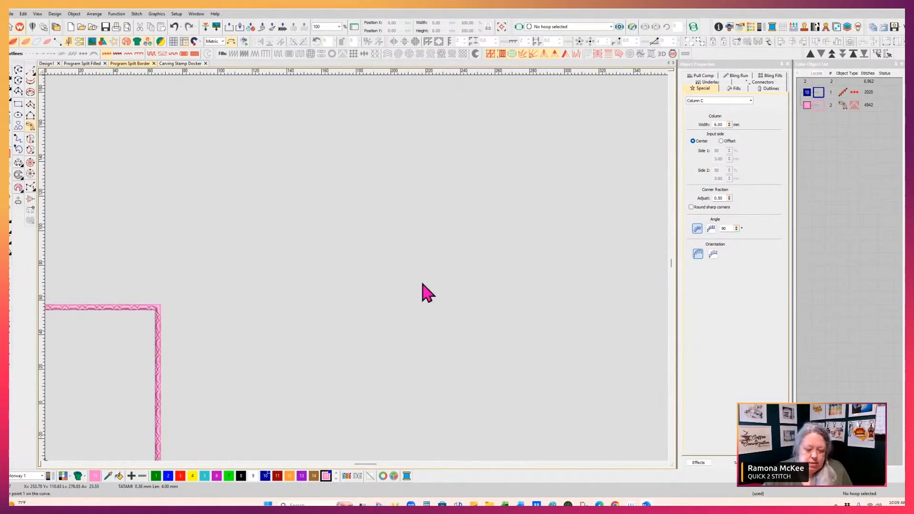
pyautogui.press('Escape')
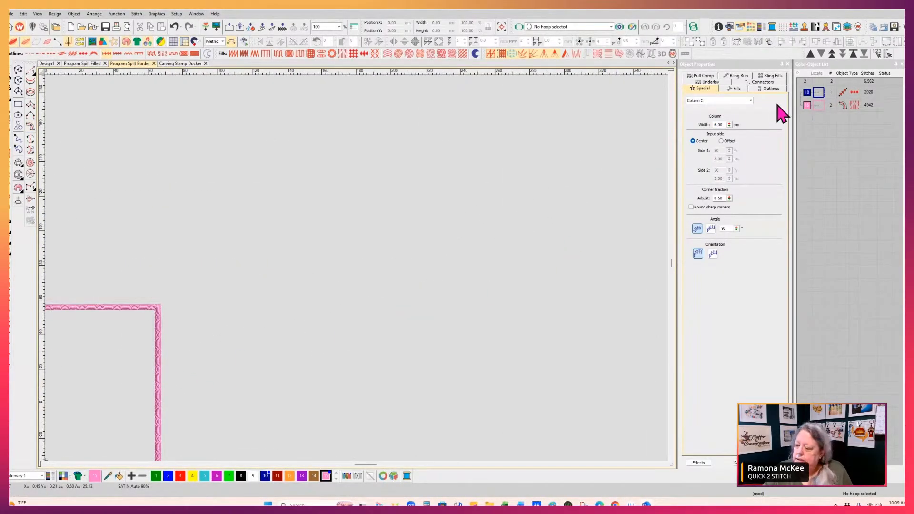
# - Set the pink Melody border's column width to 12 mm
pyautogui.click(818, 106)
pyautogui.doubleClick(717, 124)
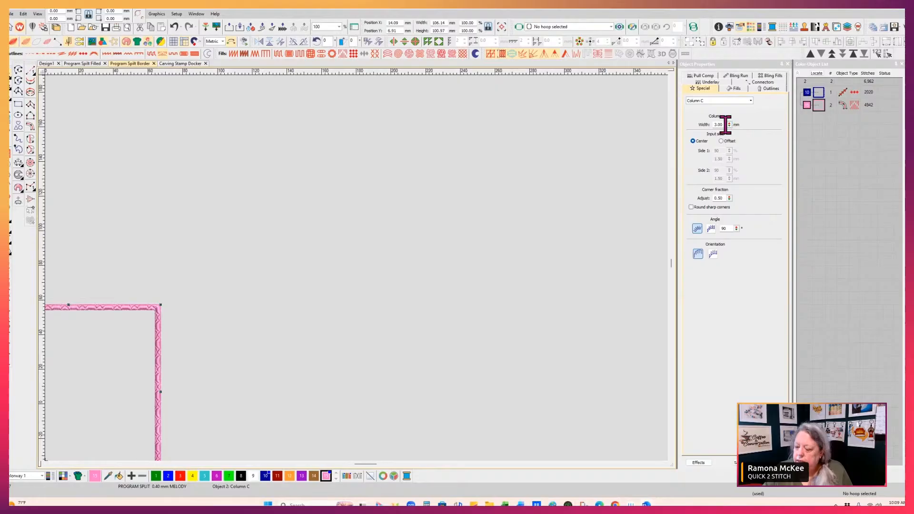
pyautogui.write('12')
pyautogui.press('Return')
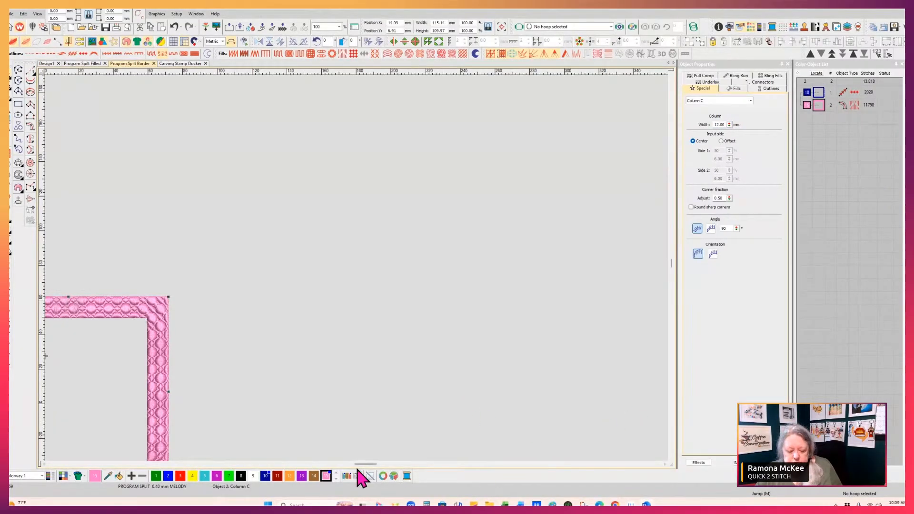
pyautogui.moveTo(360, 464); pyautogui.dragTo(343, 464)
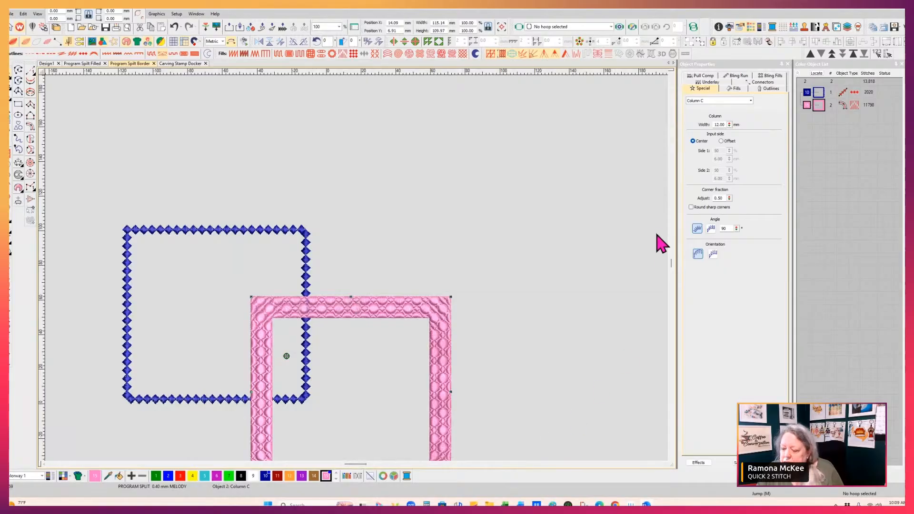
pyautogui.click(671, 458)
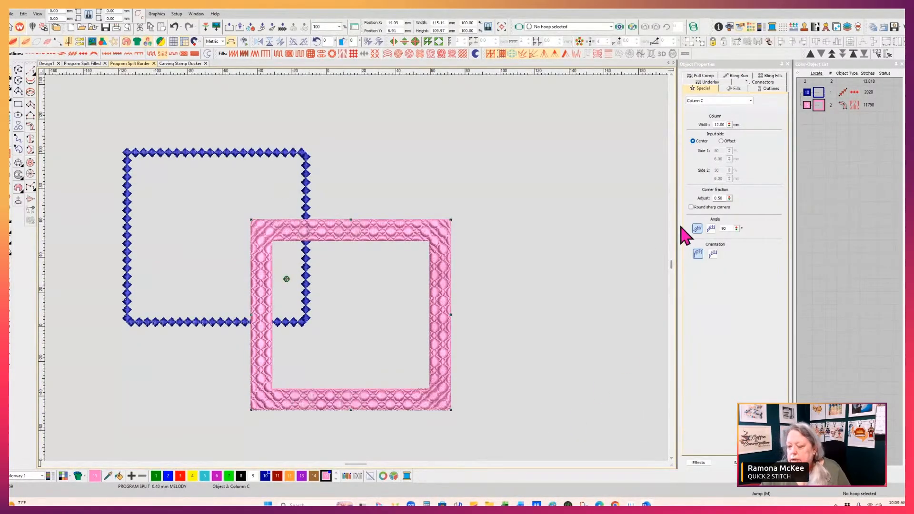
# - Switch the pink border's input side to Offset with side 2 at 3 mm
pyautogui.click(721, 141)
pyautogui.doubleClick(724, 178)
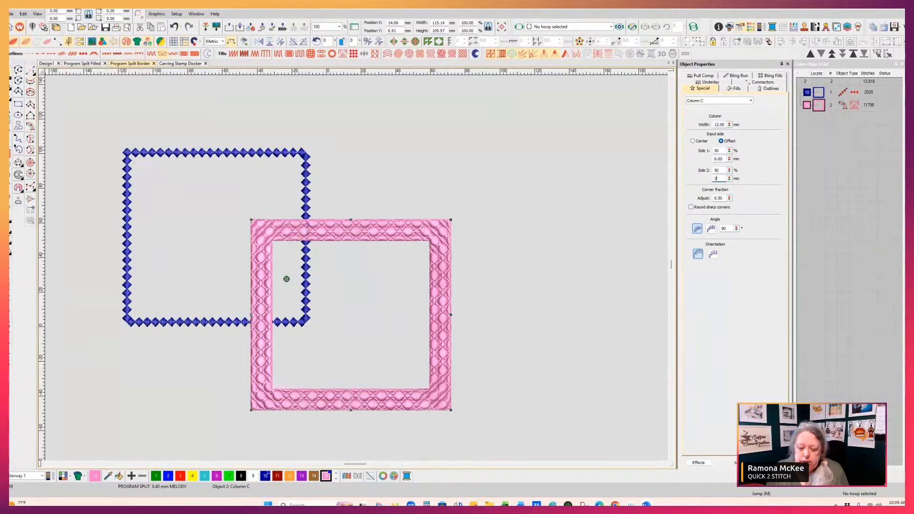
pyautogui.write('3')
pyautogui.press('Return')
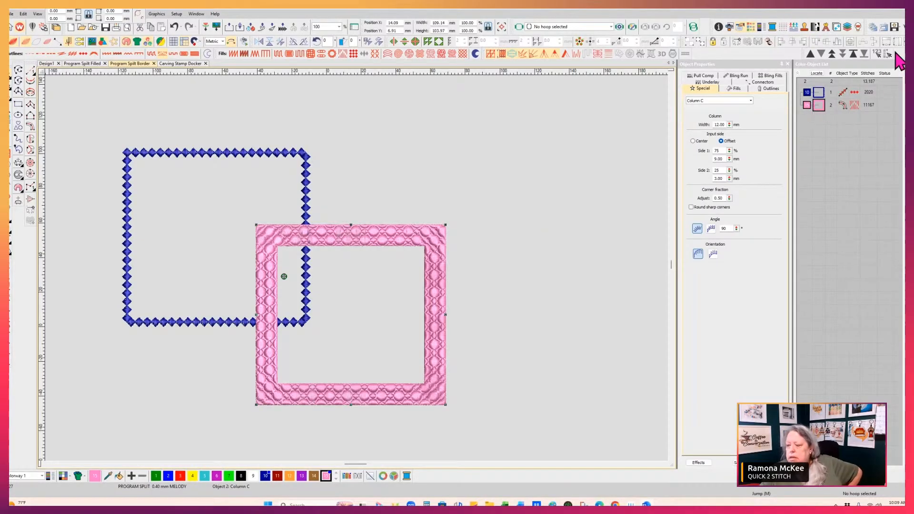
# - Switch from the embroidery program to the presentation and advance to the Carving Stamp slide
pyautogui.click(897, 5)
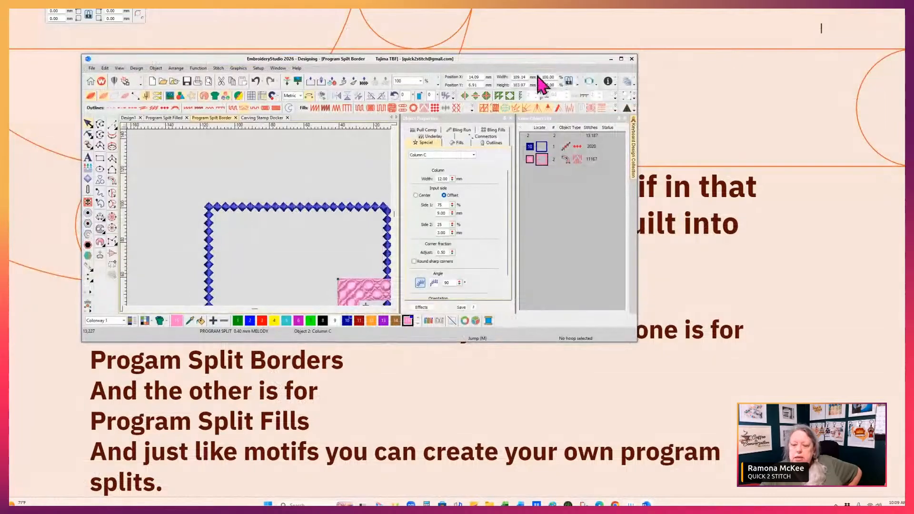
pyautogui.moveTo(522, 59); pyautogui.dragTo(513, 0)
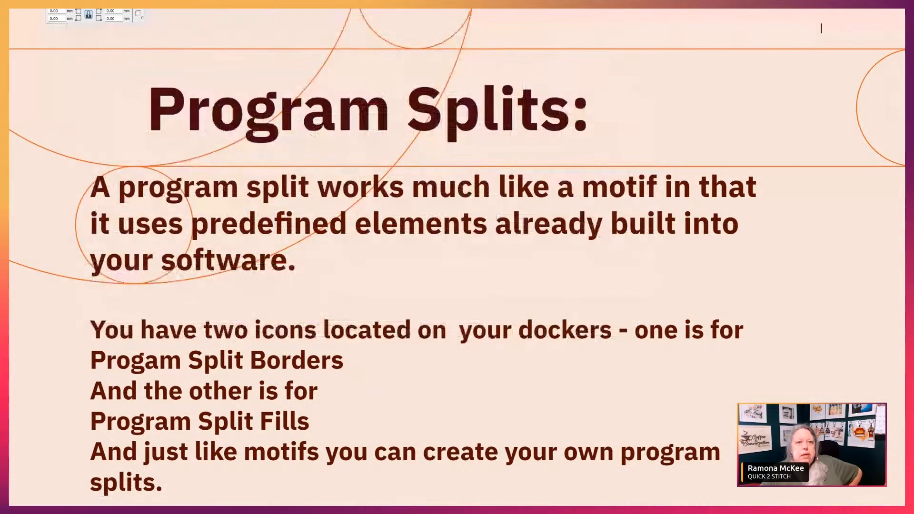
pyautogui.click(838, 316)
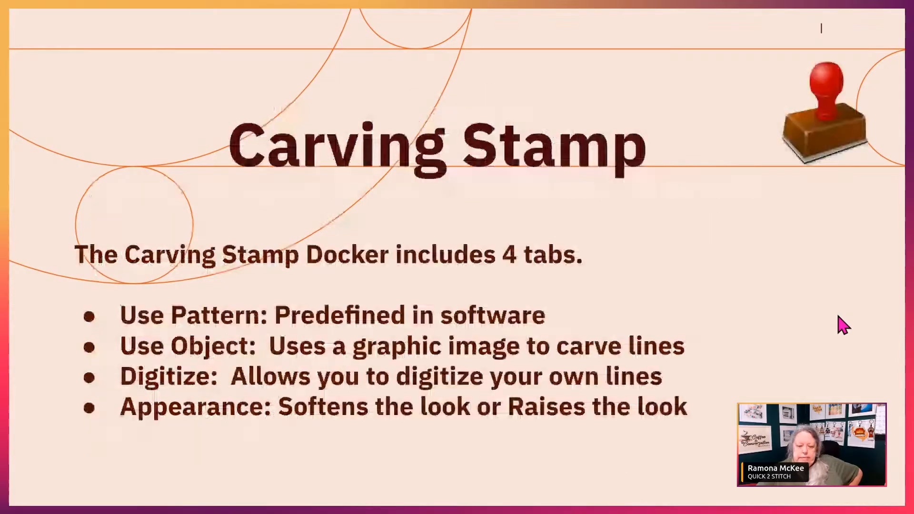
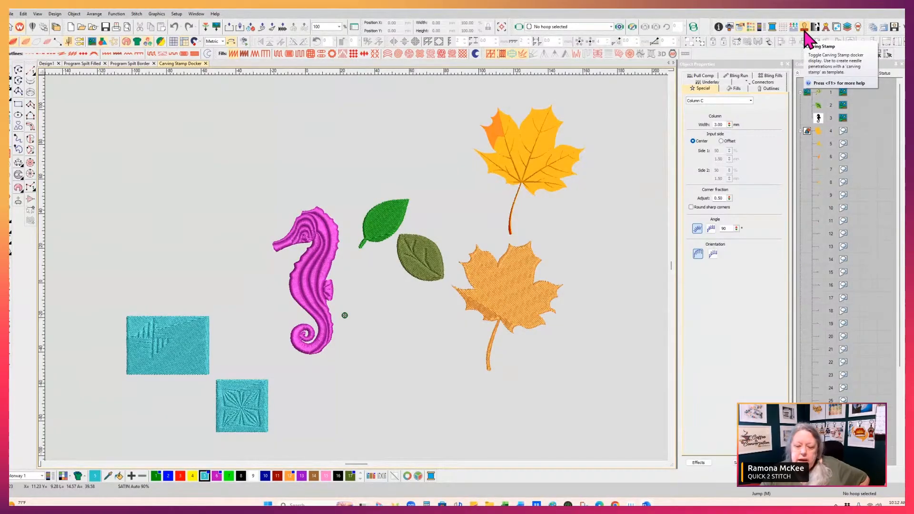
# - Show the Carving Stamp docker and draw a red filled rectangle about 67 mm wide and 60 mm high above the turquoise rectangle
pyautogui.click(803, 27)
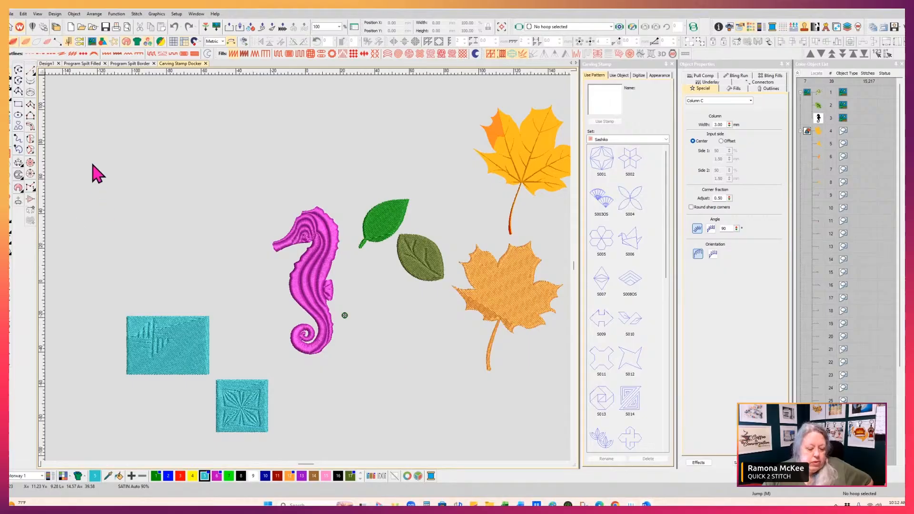
pyautogui.click(18, 104)
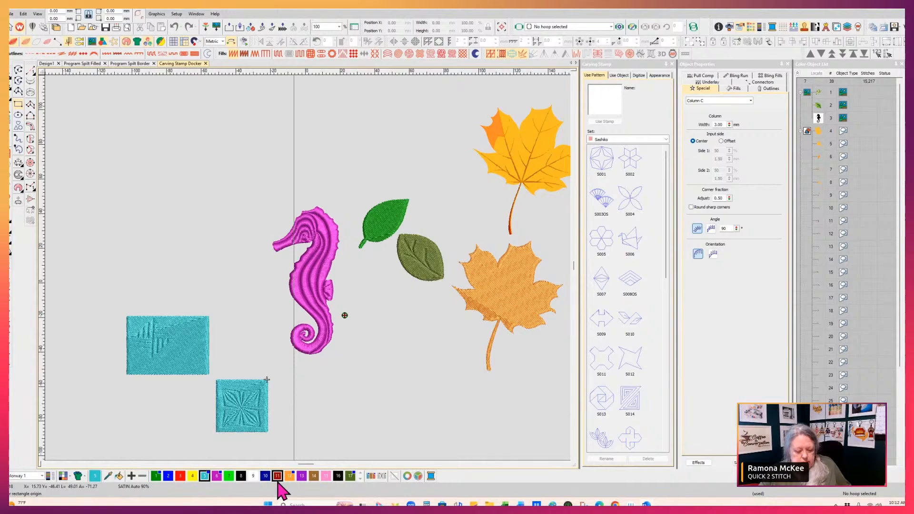
pyautogui.click(181, 476)
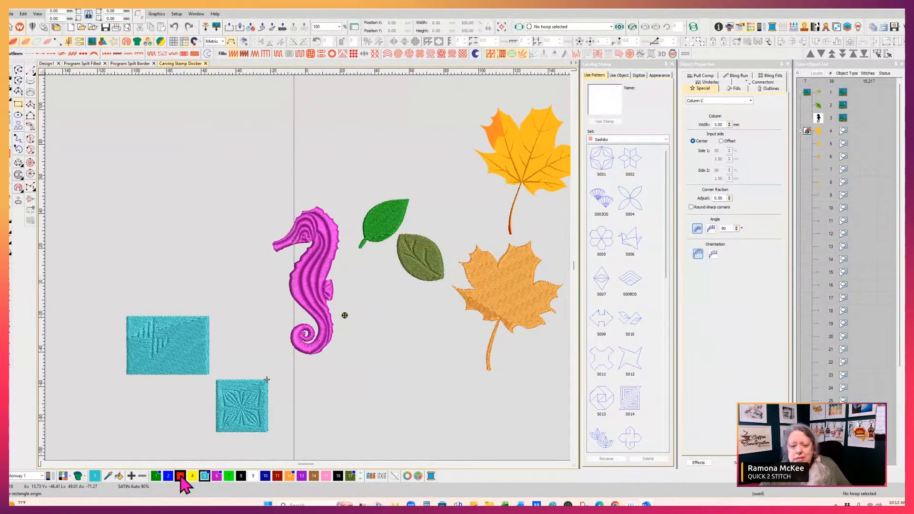
pyautogui.click(112, 128)
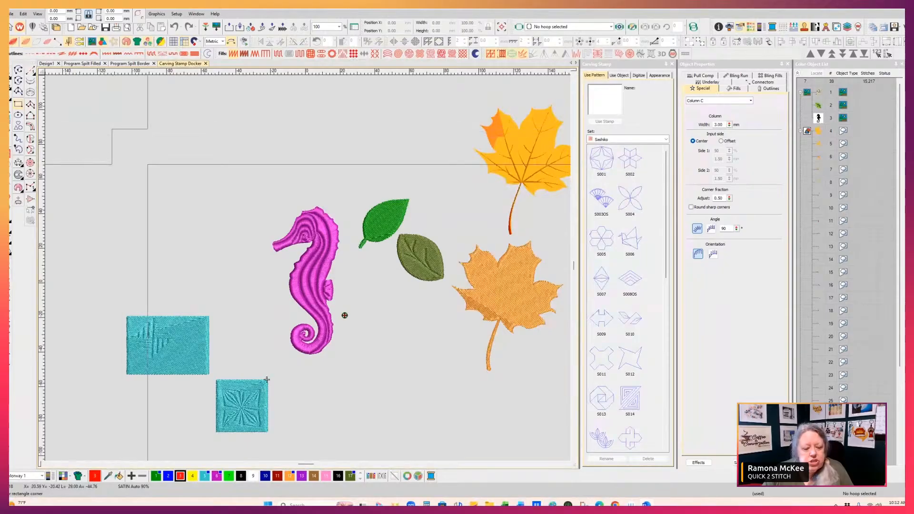
pyautogui.click(229, 234)
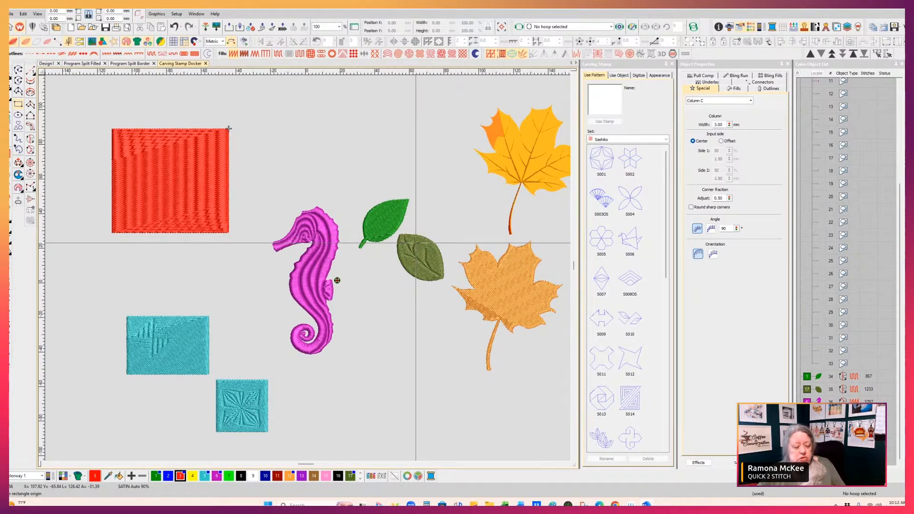
# - Move the red rectangle about 6 mm right and 4 mm down, and try a Tatami fill before restoring Satin
pyautogui.click(195, 200)
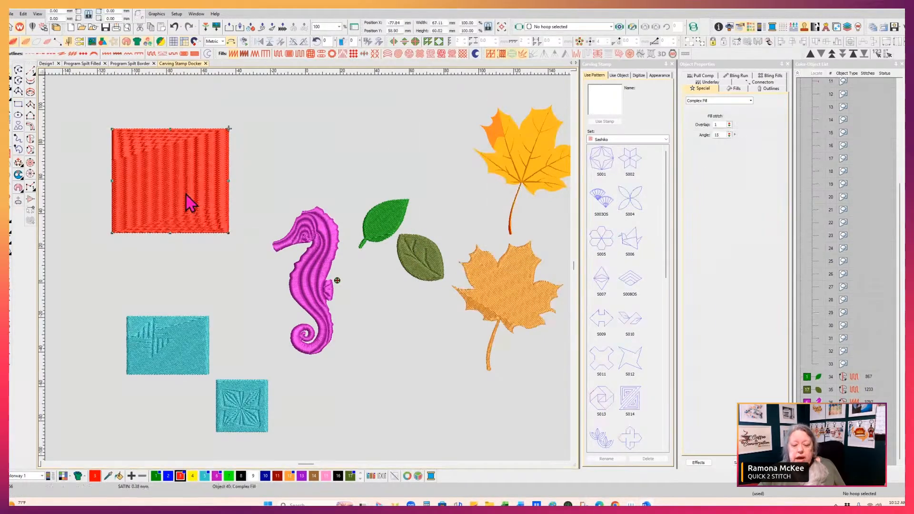
pyautogui.moveTo(215, 221); pyautogui.dragTo(195, 201)
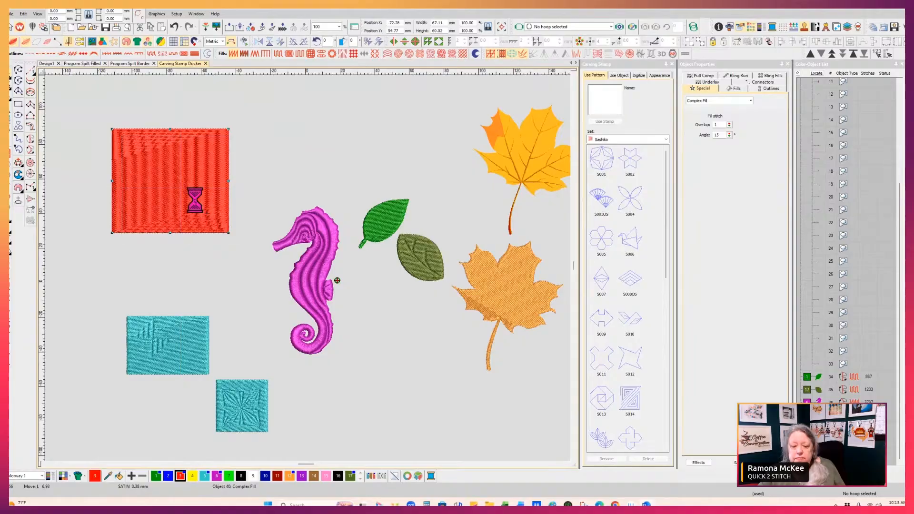
pyautogui.click(277, 54)
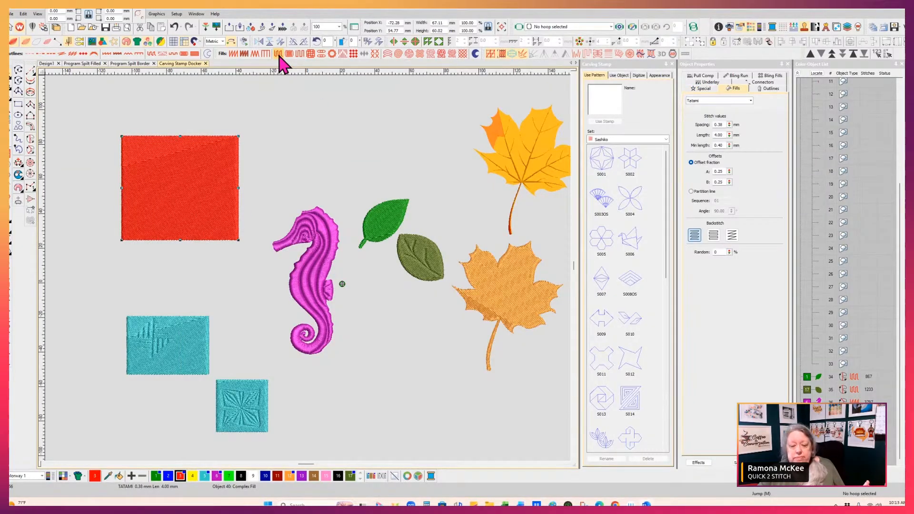
pyautogui.click(234, 59)
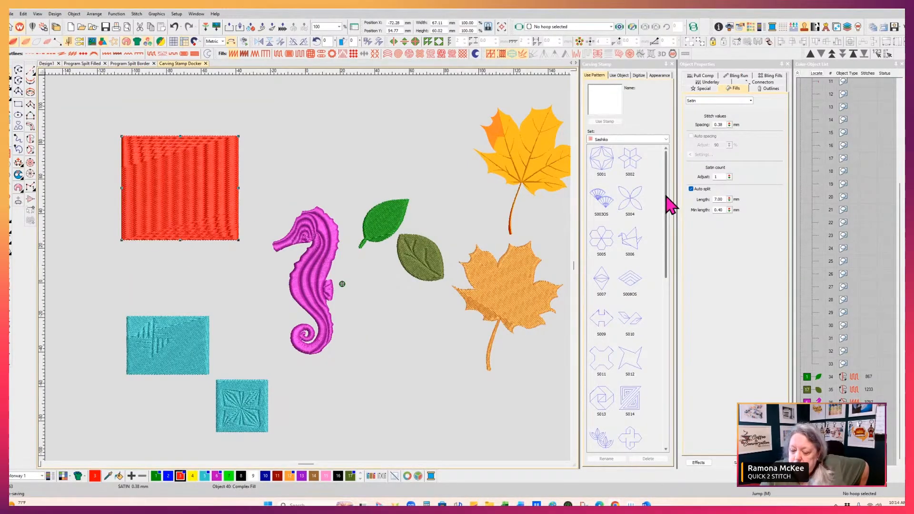
# - Carve the Sashiko fan stamp S003DS into the left part of the red satin rectangle and end stamping
pyautogui.click(601, 199)
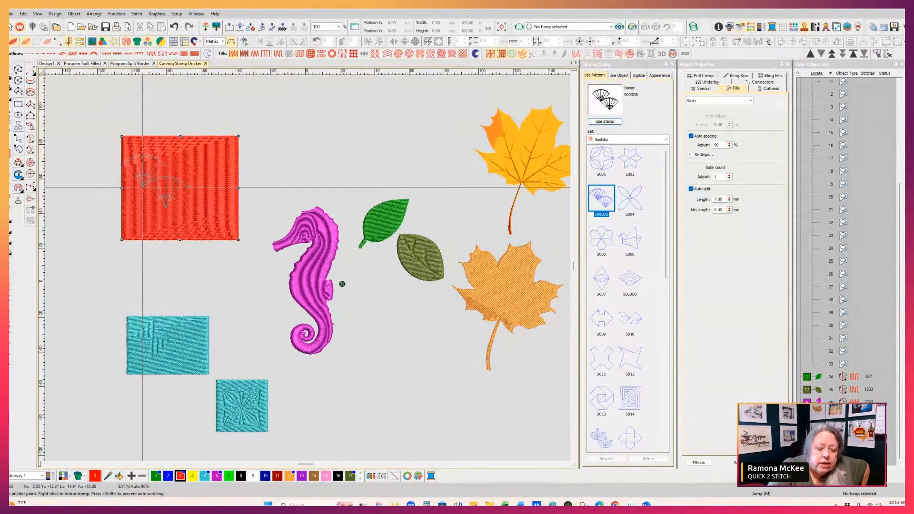
pyautogui.click(143, 187)
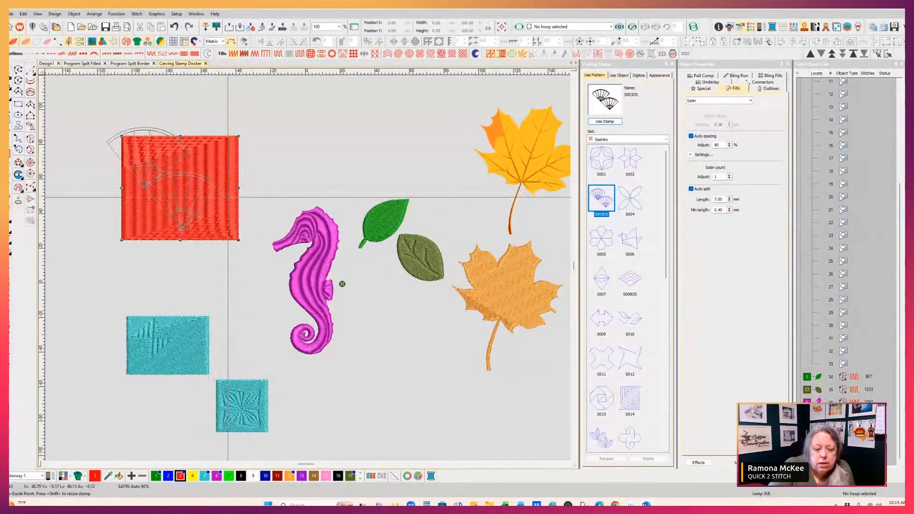
pyautogui.click(200, 196)
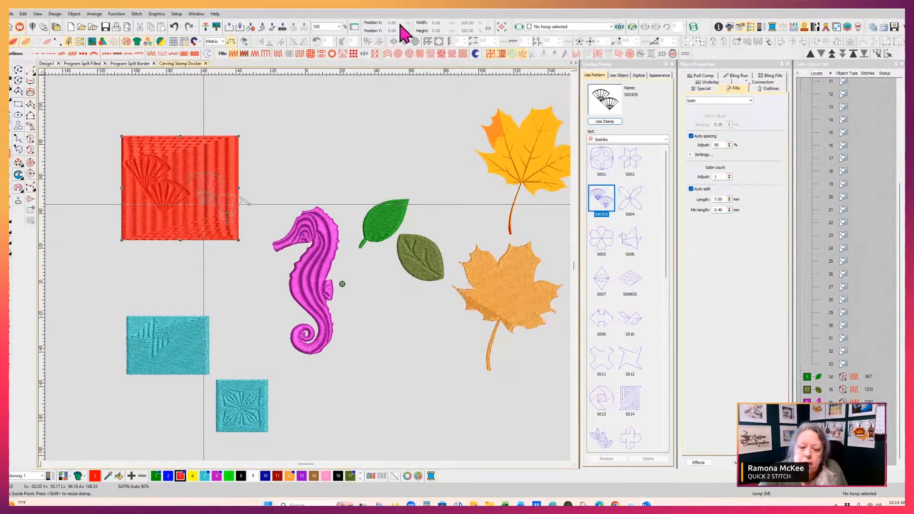
pyautogui.click(338, 27)
pyautogui.click(79, 92)
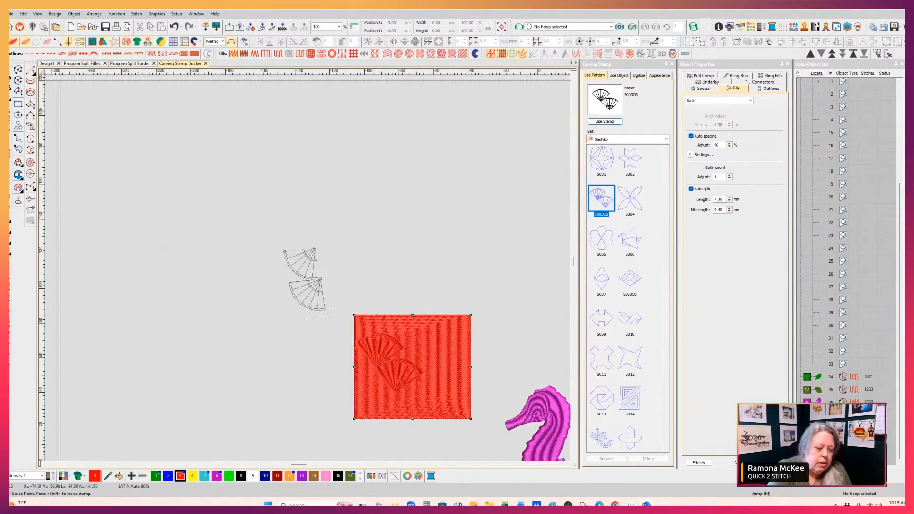
pyautogui.press('Escape')
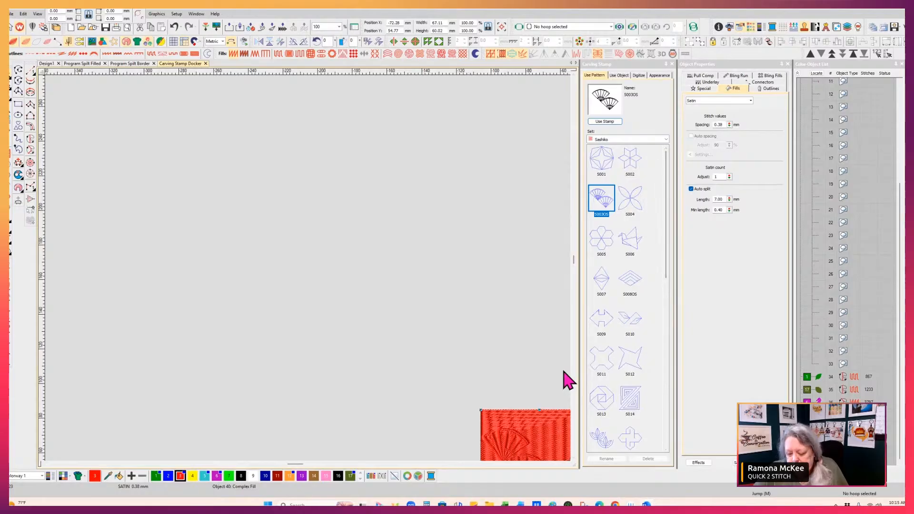
# - Try pink on the fan-stamped rectangle, and recolour it with olive green, colour 17
pyautogui.click(568, 464)
pyautogui.click(567, 464)
pyautogui.click(567, 464)
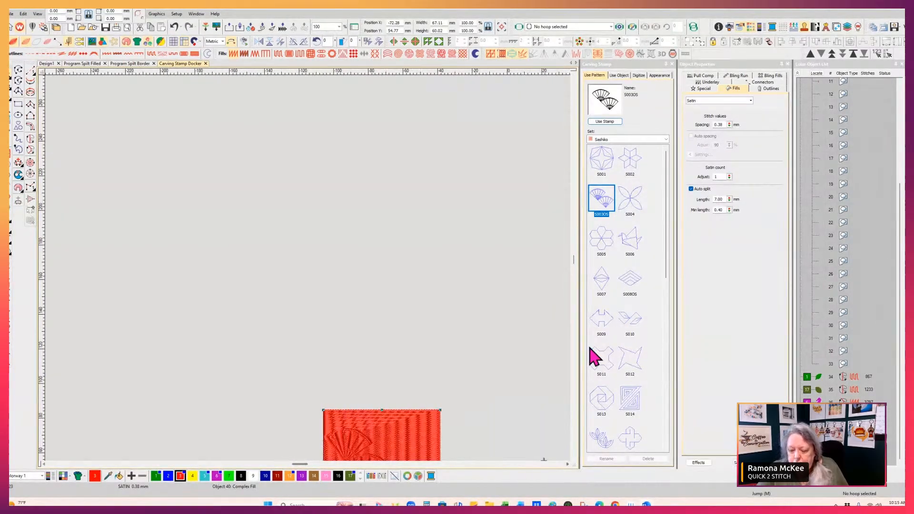
pyautogui.moveTo(574, 261); pyautogui.dragTo(574, 269)
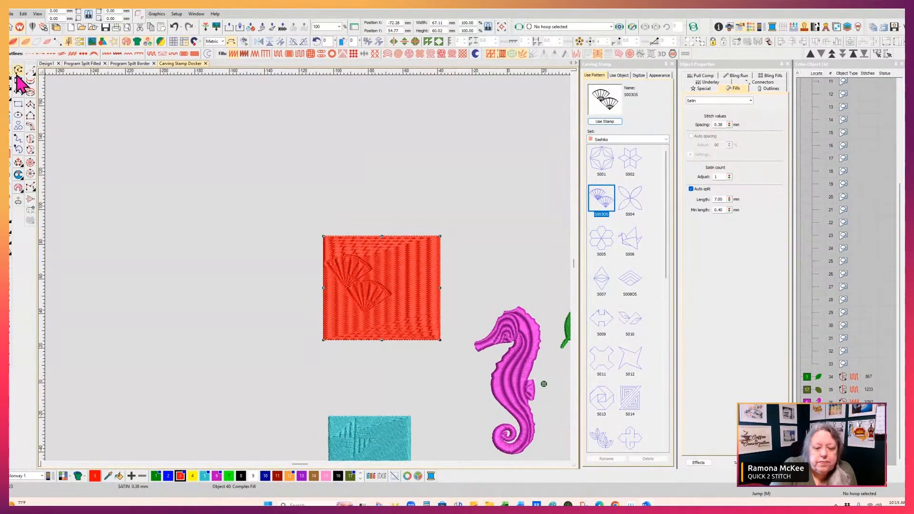
pyautogui.click(340, 28)
pyautogui.moveTo(304, 190); pyautogui.dragTo(464, 380)
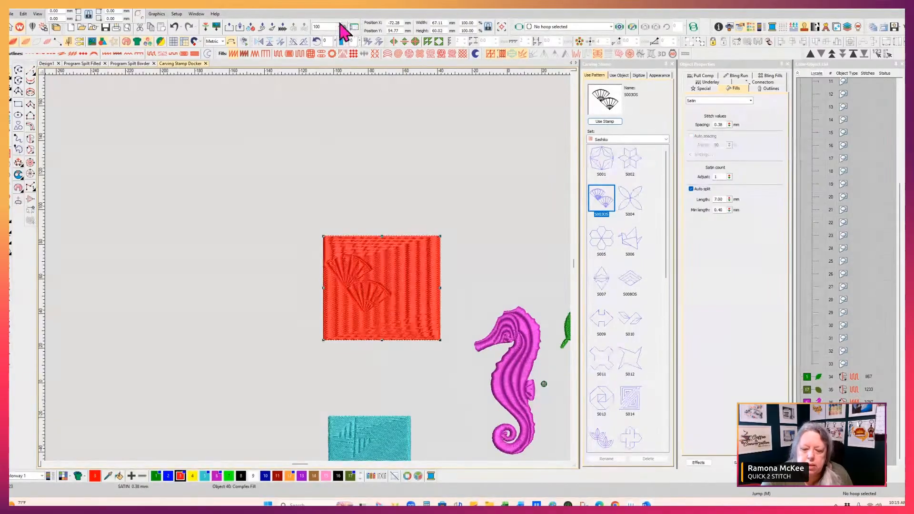
pyautogui.click(339, 27)
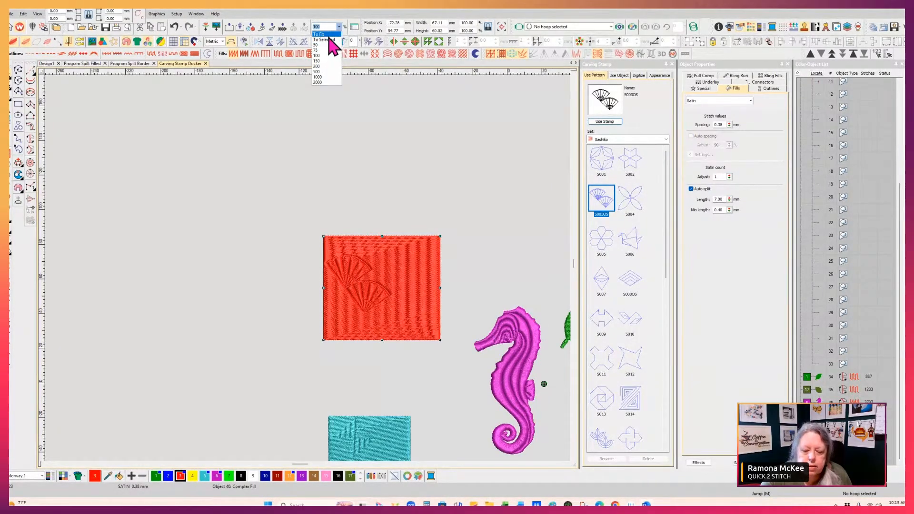
pyautogui.click(327, 35)
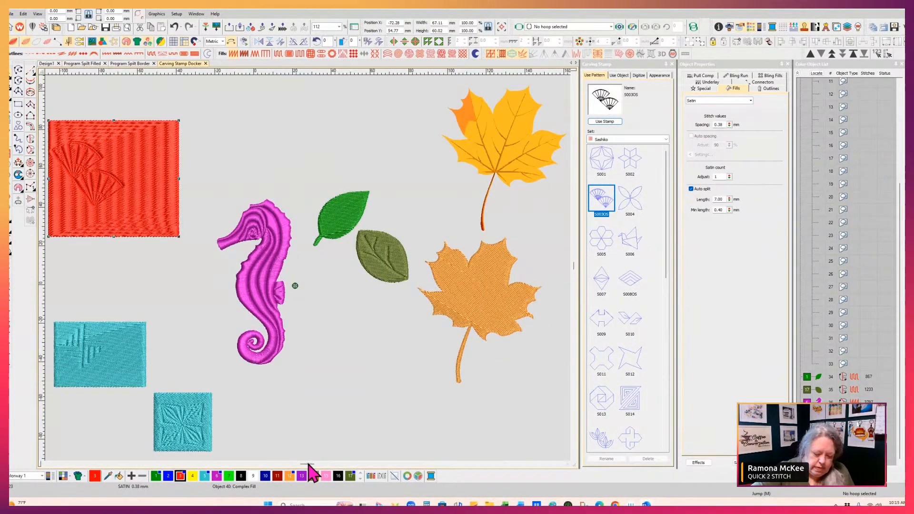
pyautogui.moveTo(309, 463); pyautogui.dragTo(300, 464)
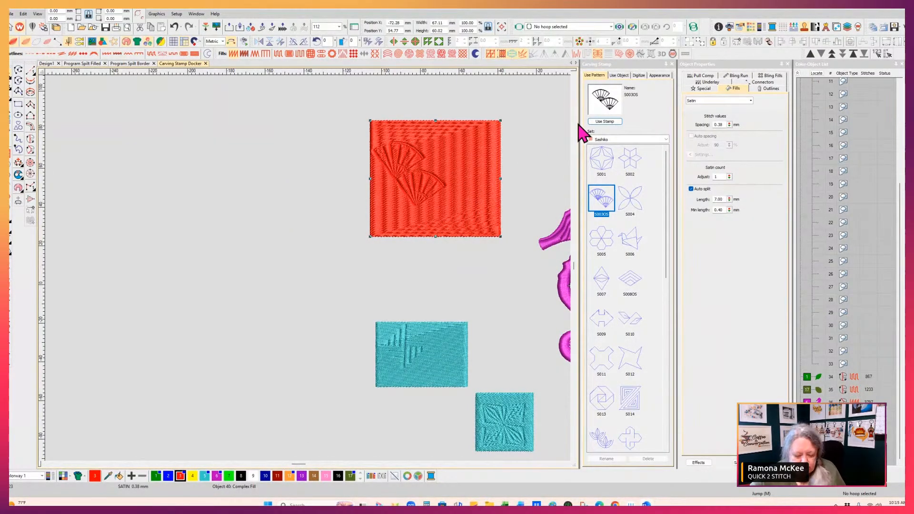
pyautogui.click(325, 476)
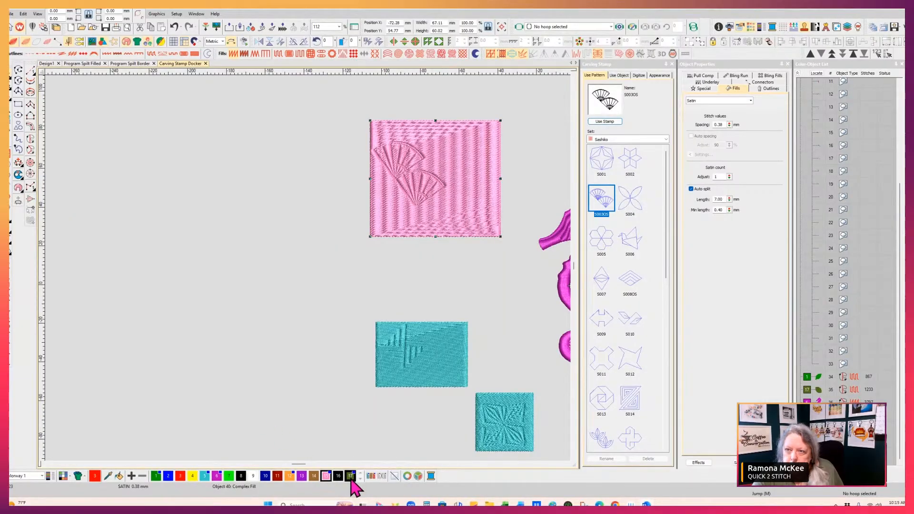
pyautogui.click(350, 476)
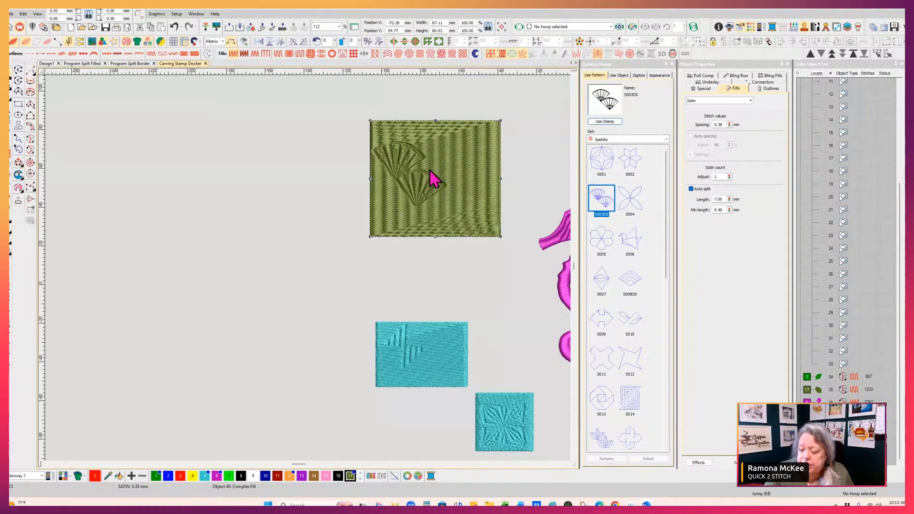
# - Carve an enlarged Sashiko flower stamp S005 into the lower-right part of the olive green rectangle
pyautogui.click(602, 241)
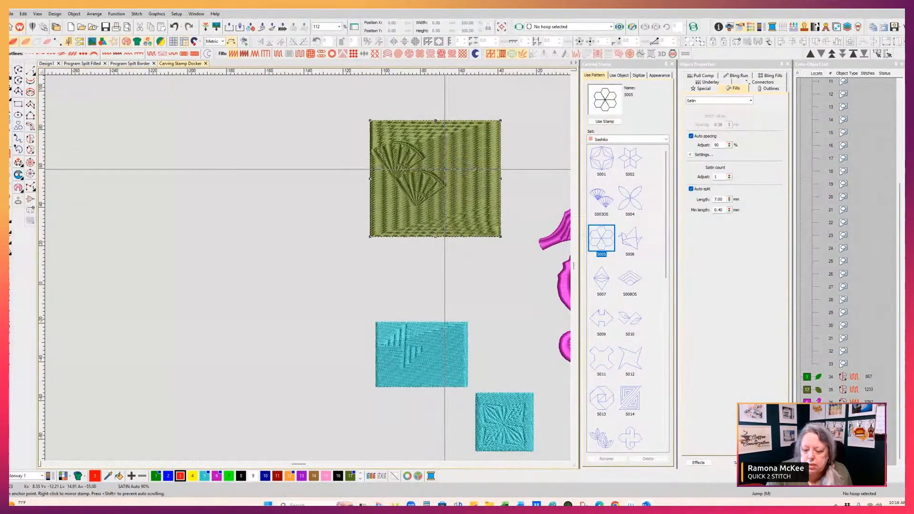
pyautogui.click(439, 167)
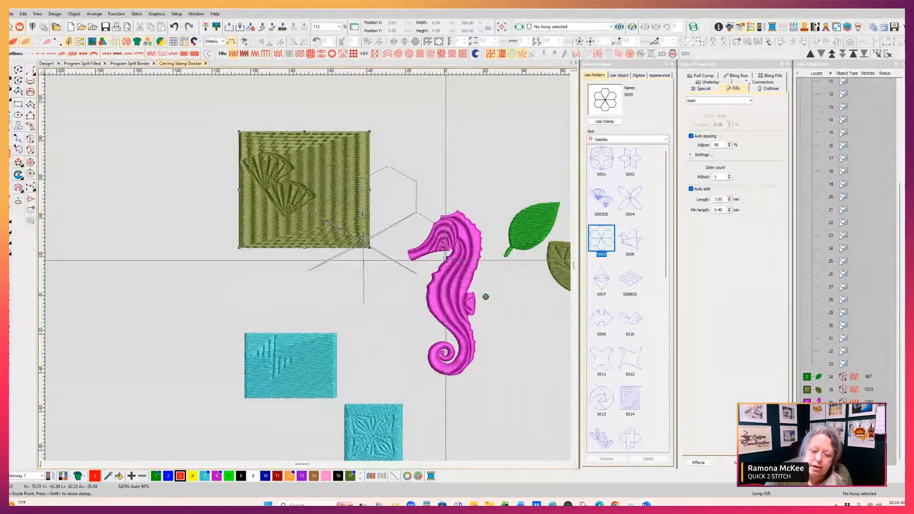
pyautogui.click(446, 260)
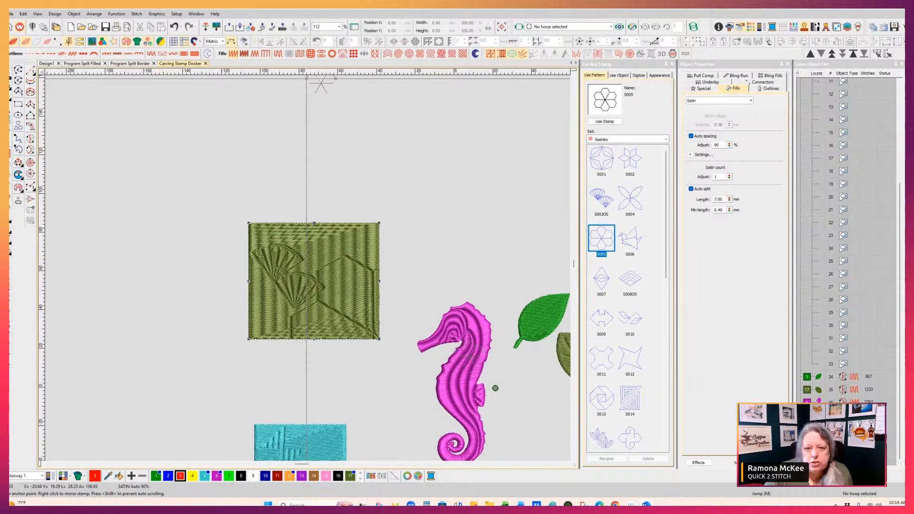
# - End the current stamping, and carve an enlarged, rotated Heirloom stamp 724 into the upper-right part of the olive green rectangle
pyautogui.press('Escape')
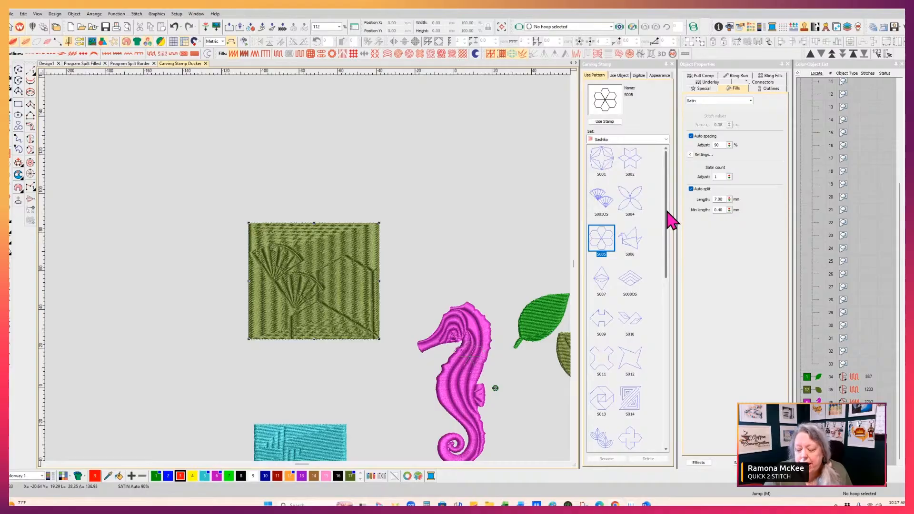
pyautogui.click(666, 139)
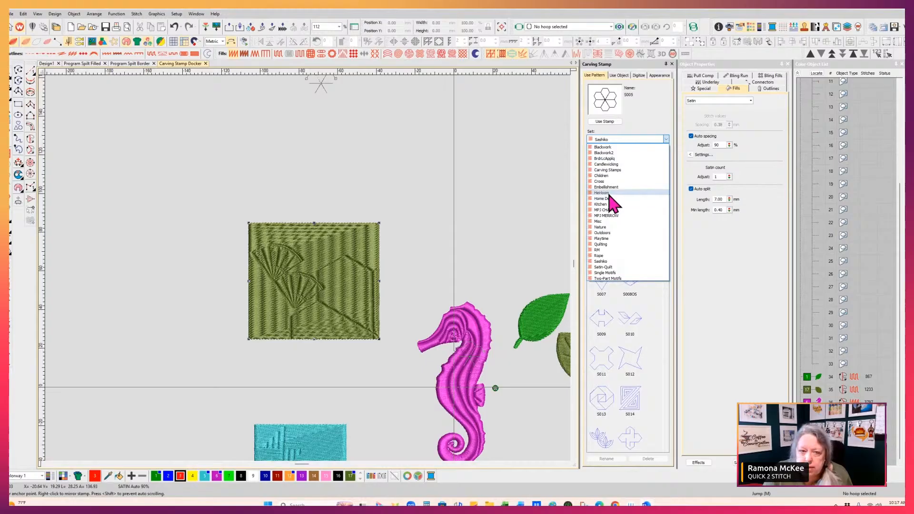
pyautogui.click(608, 192)
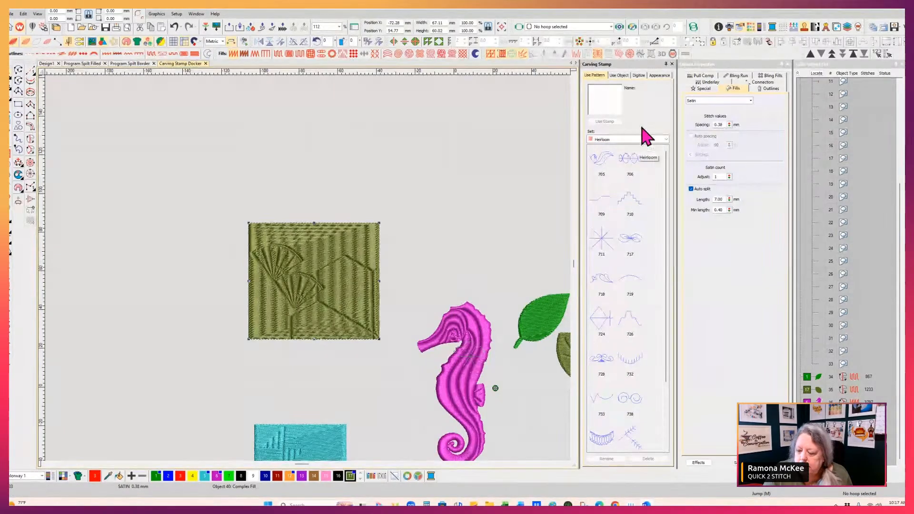
pyautogui.moveTo(666, 173); pyautogui.dragTo(668, 238)
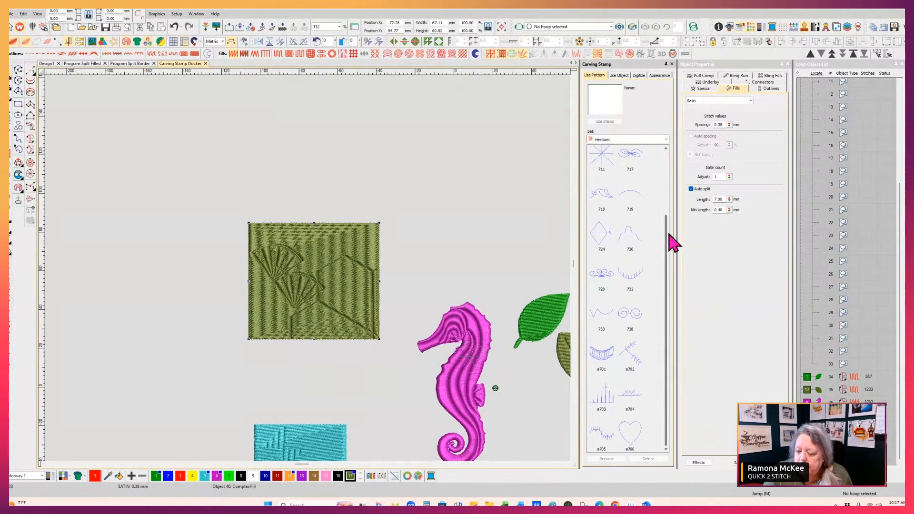
pyautogui.click(601, 236)
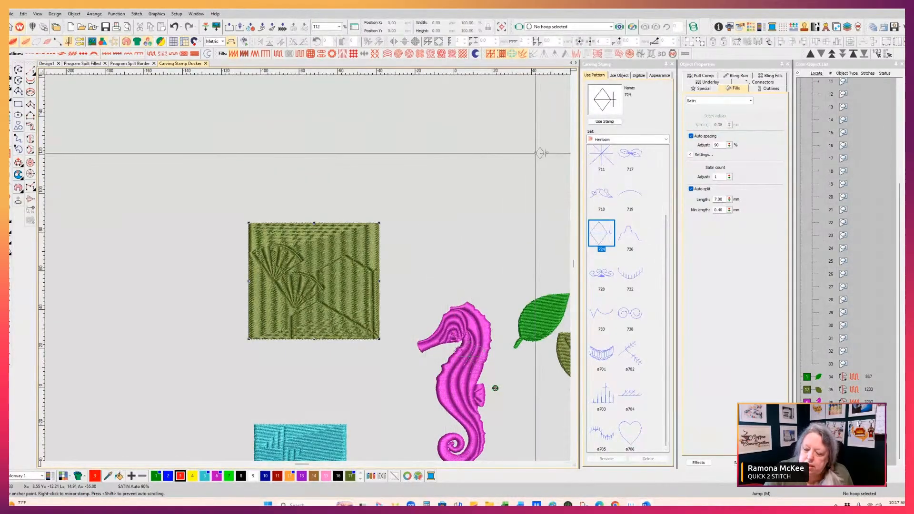
pyautogui.click(304, 238)
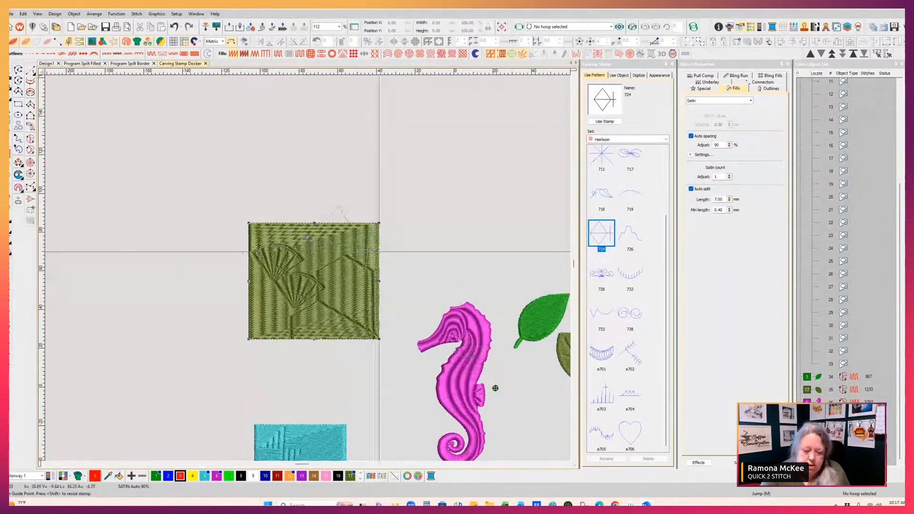
pyautogui.click(409, 230)
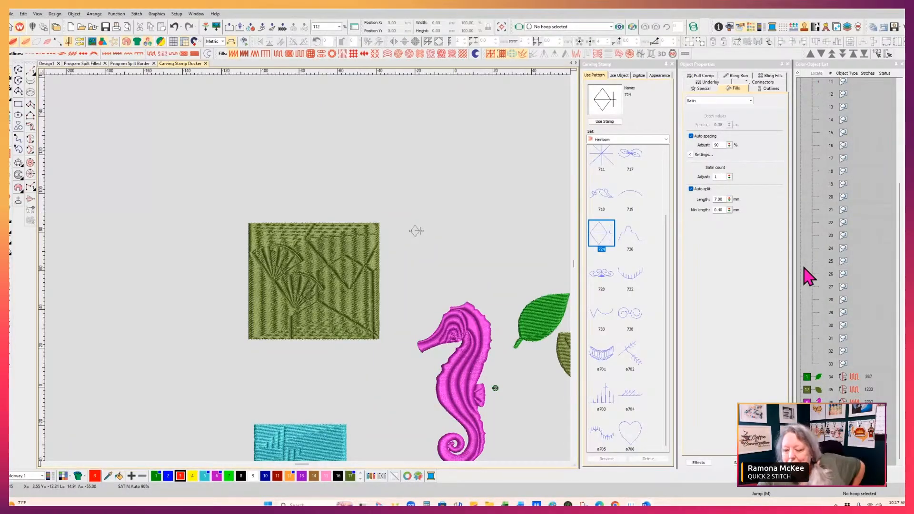
# - Create a carving stamp from the yellow maple leaf artwork, including all its outlines, veins and stem
pyautogui.click(621, 76)
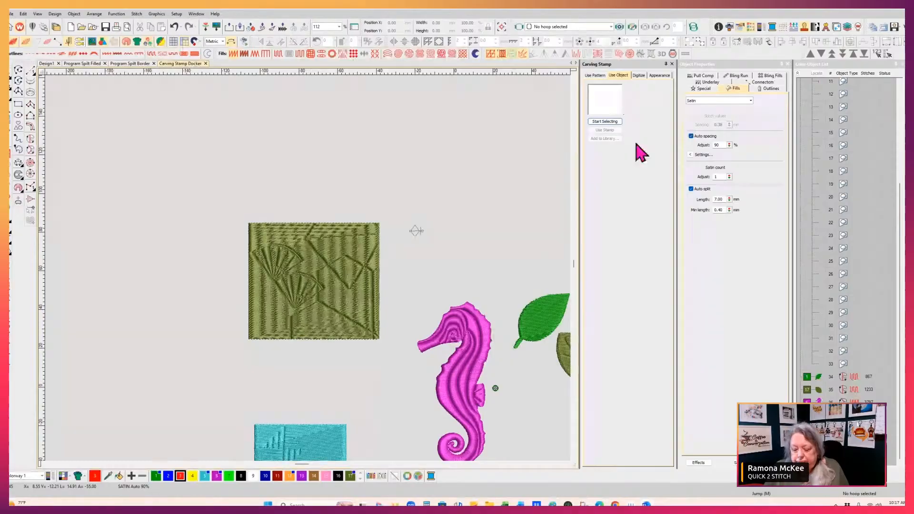
pyautogui.click(568, 464)
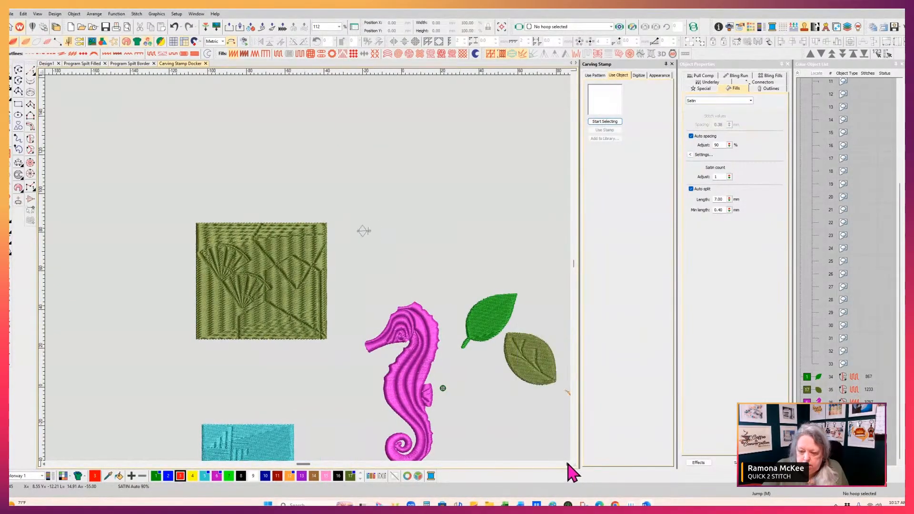
pyautogui.click(568, 464)
pyautogui.click(568, 465)
pyautogui.click(569, 464)
pyautogui.click(570, 465)
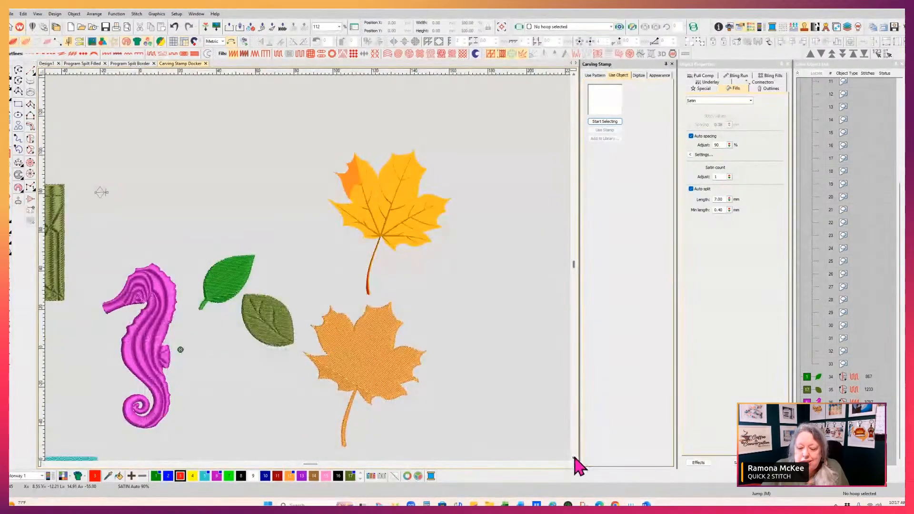
pyautogui.click(574, 459)
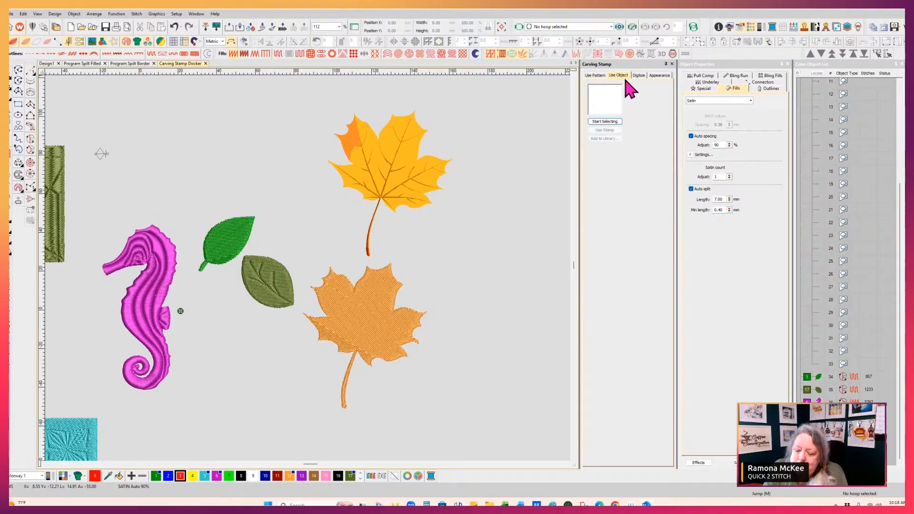
pyautogui.click(609, 125)
pyautogui.moveTo(310, 83); pyautogui.dragTo(361, 199)
pyautogui.moveTo(365, 242); pyautogui.dragTo(465, 273)
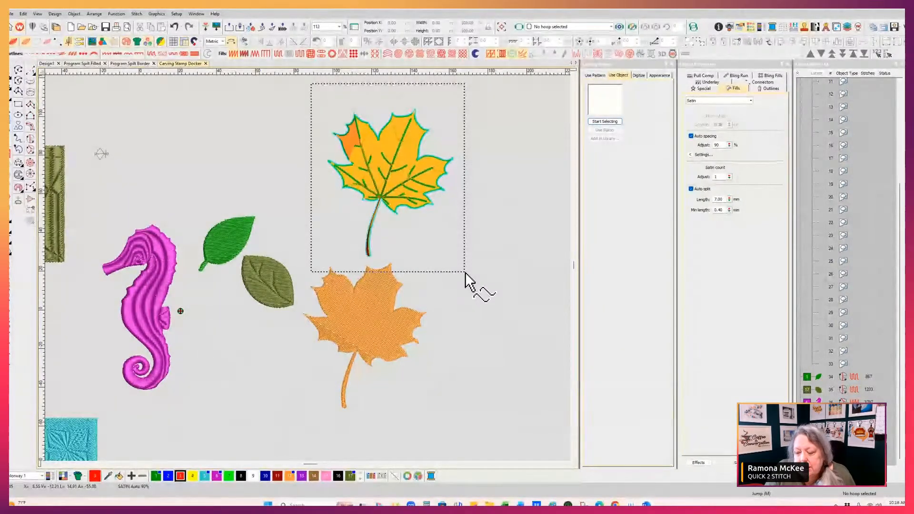
pyautogui.press('Return')
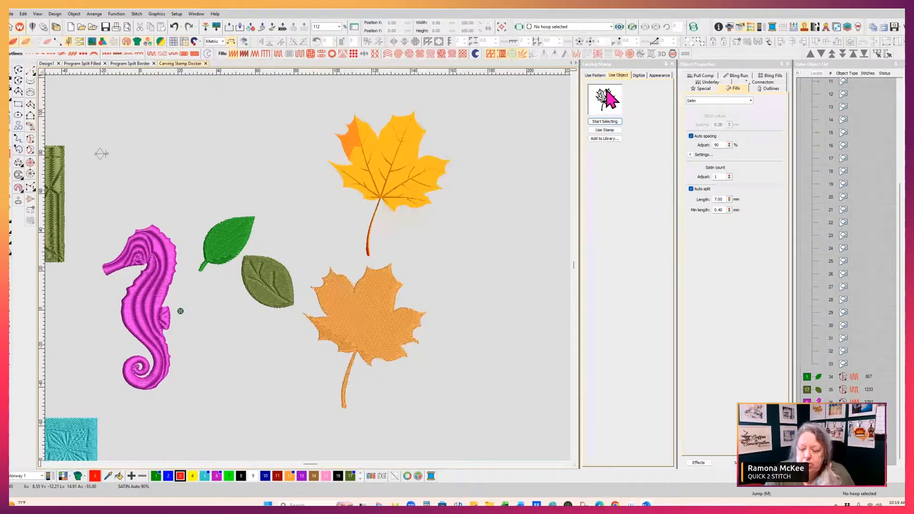
# - Carve the maple leaf stamp into the orange stitched maple leaf and the two small green leaves, and end stamping
pyautogui.click(608, 136)
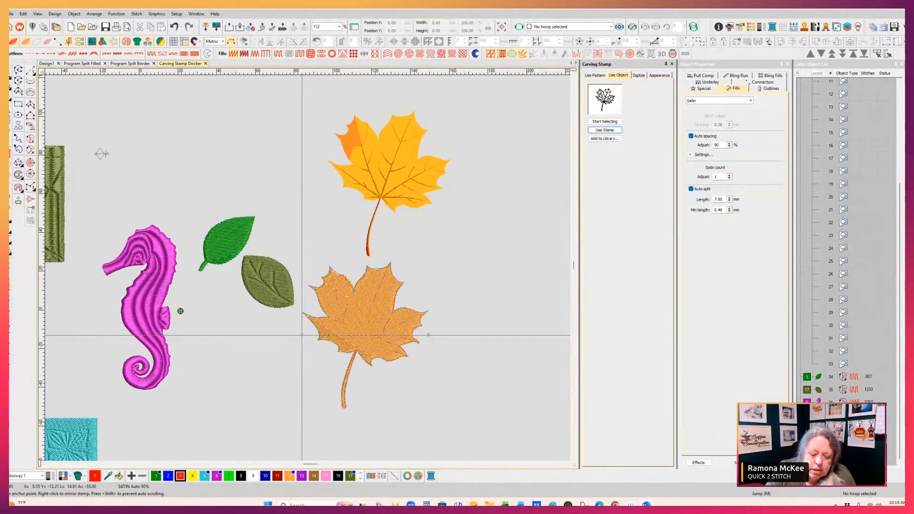
pyautogui.click(301, 336)
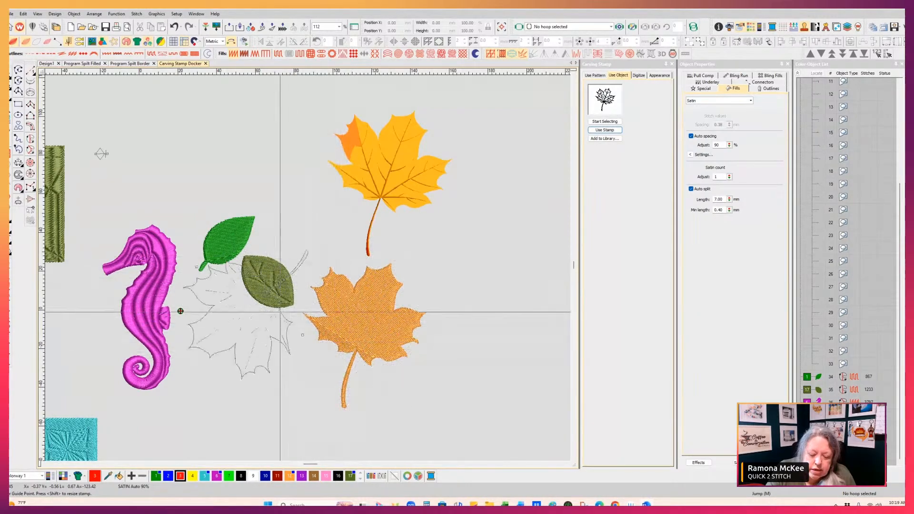
pyautogui.click(428, 337)
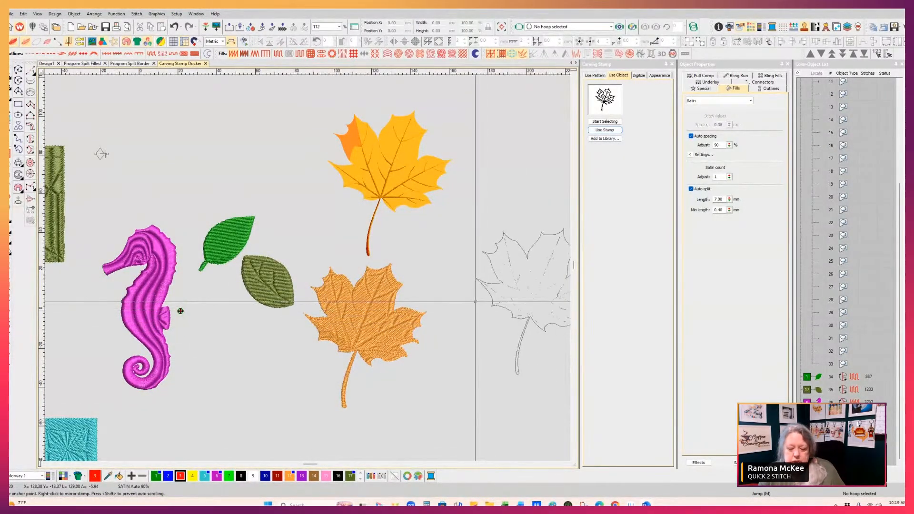
pyautogui.click(370, 336)
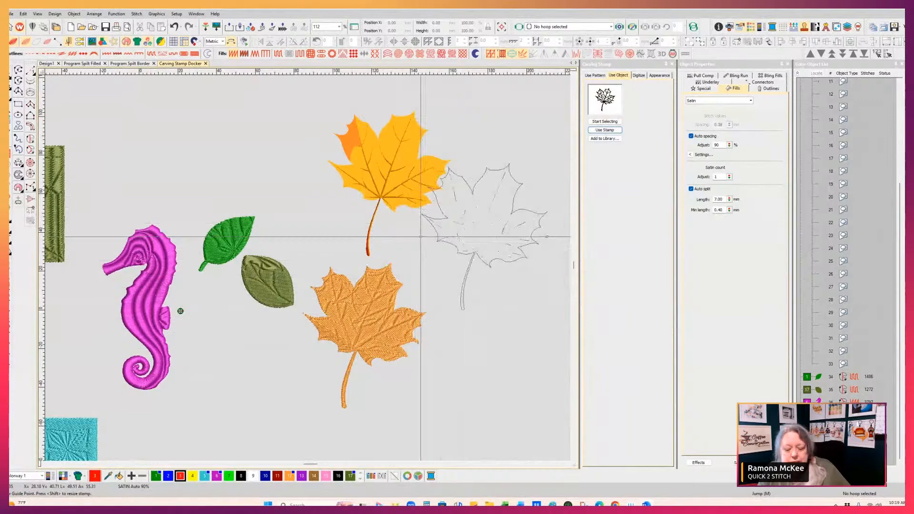
pyautogui.press('Escape')
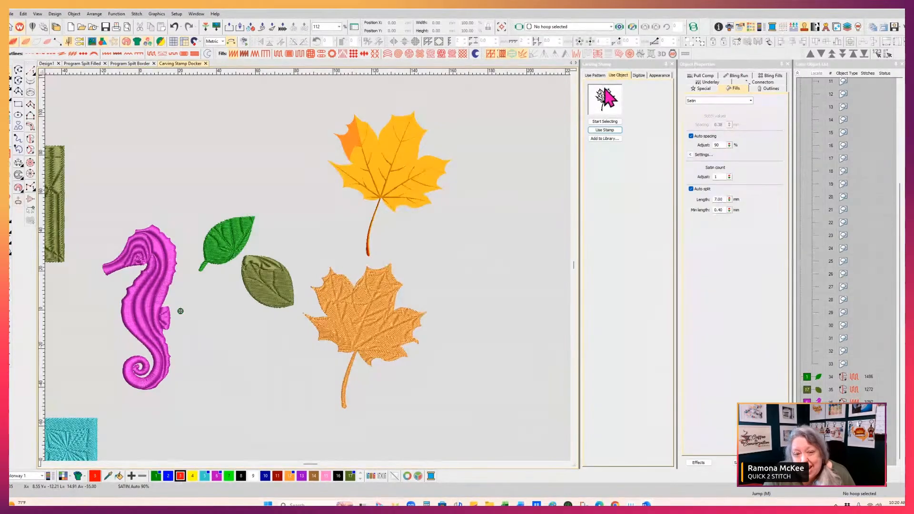
# - Add the maple leaf stamp to the library as pattern Leaf1 in a new pattern set named Leaf
pyautogui.click(605, 138)
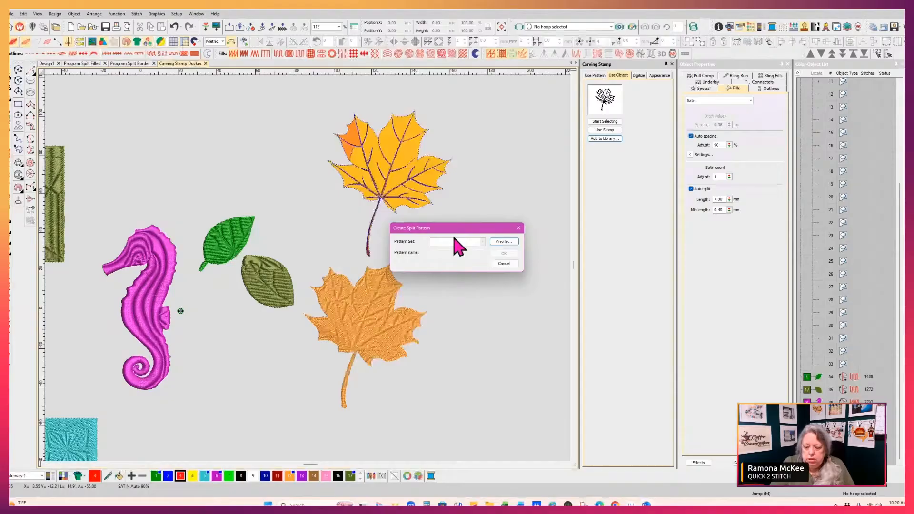
pyautogui.click(504, 241)
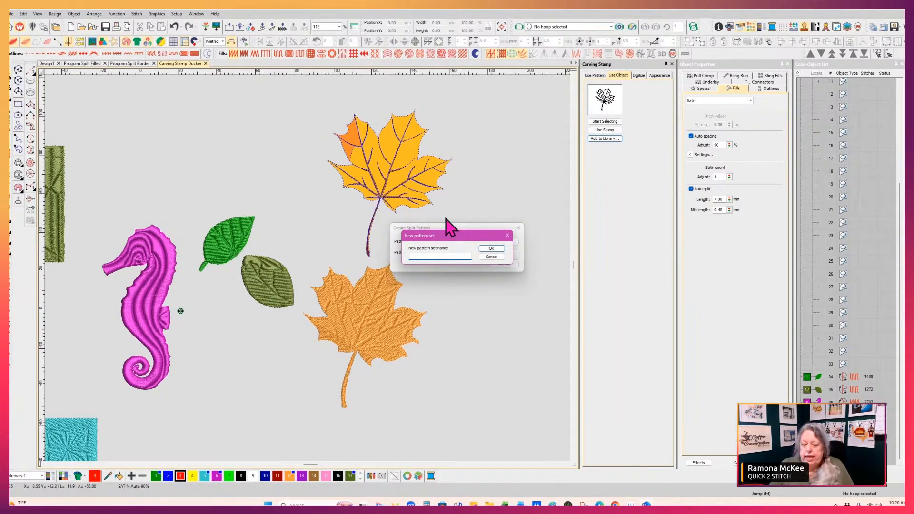
pyautogui.write('Leaf')
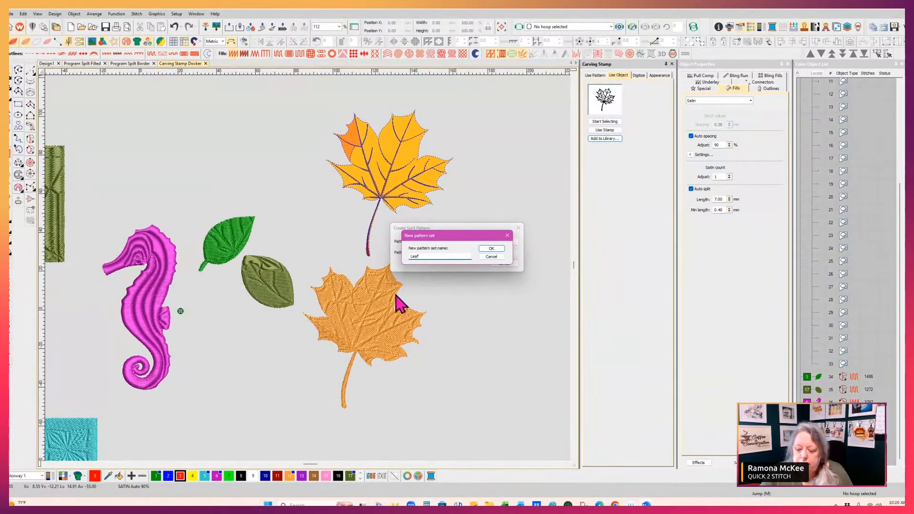
pyautogui.click(491, 249)
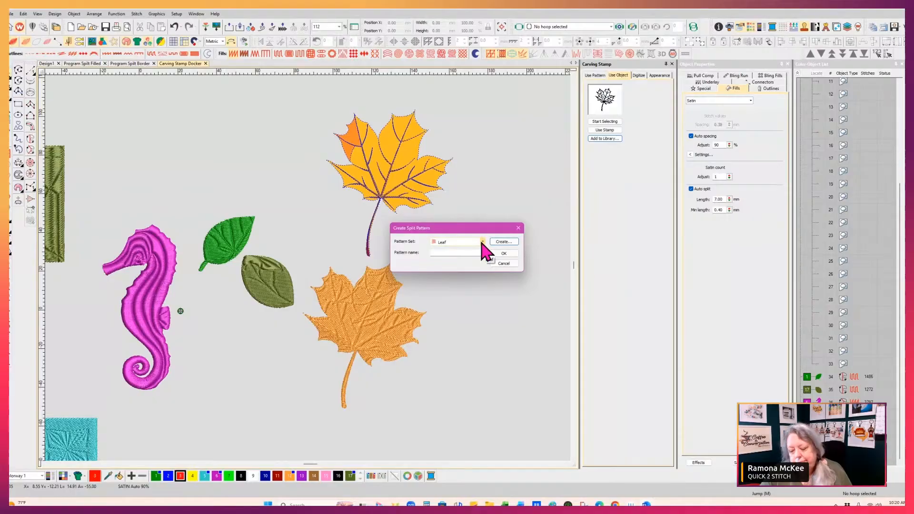
pyautogui.click(456, 252)
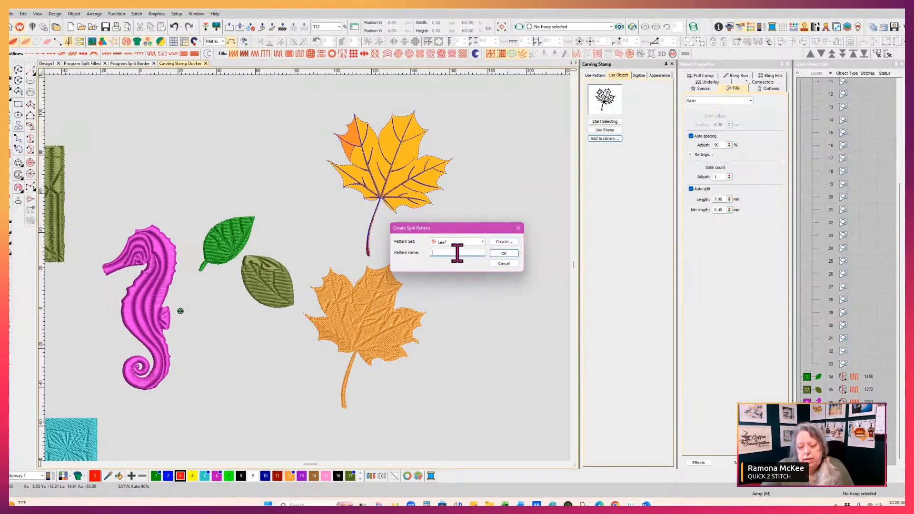
pyautogui.write('Leaf1')
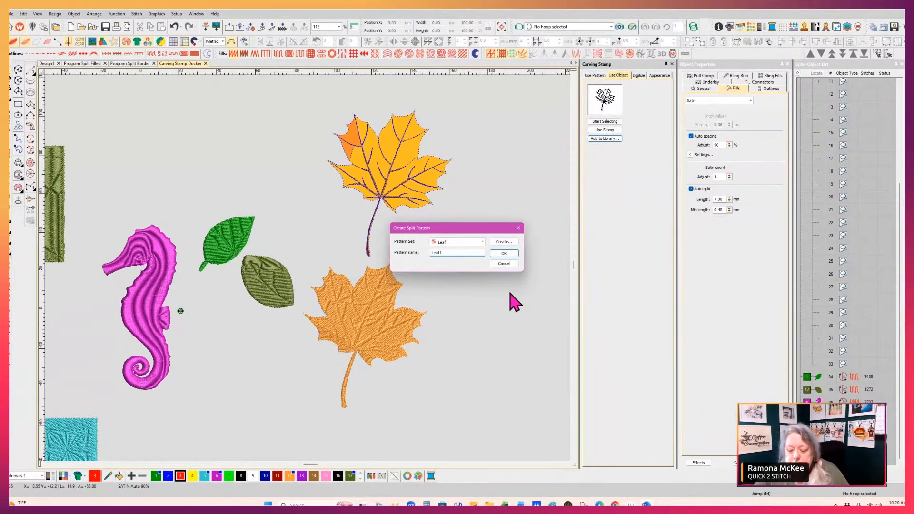
pyautogui.click(504, 253)
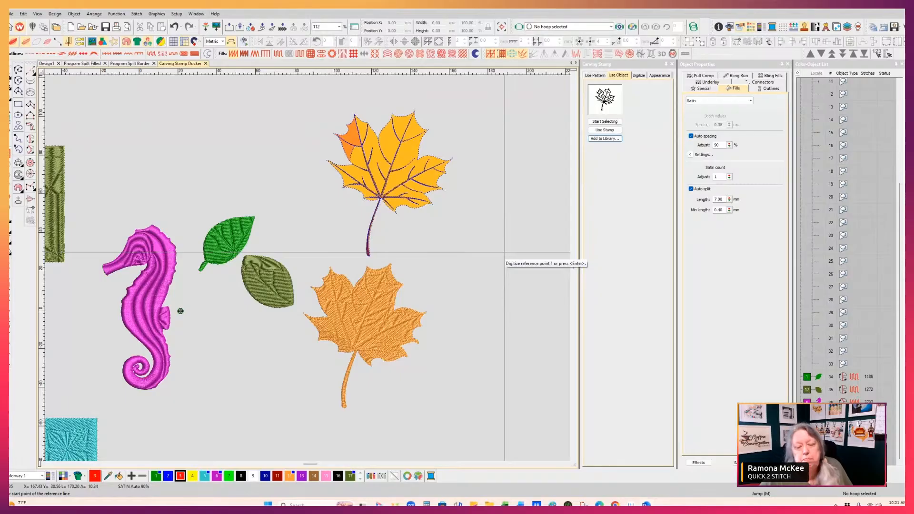
# - Define the pattern's reference line from the point where the veins meet to the leaf's upper-right tip, and finish creating it
pyautogui.click(380, 196)
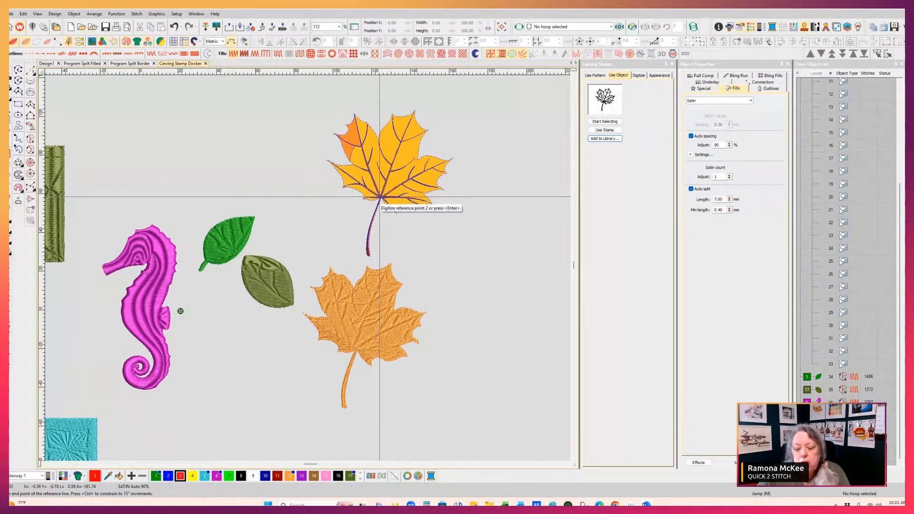
pyautogui.click(414, 112)
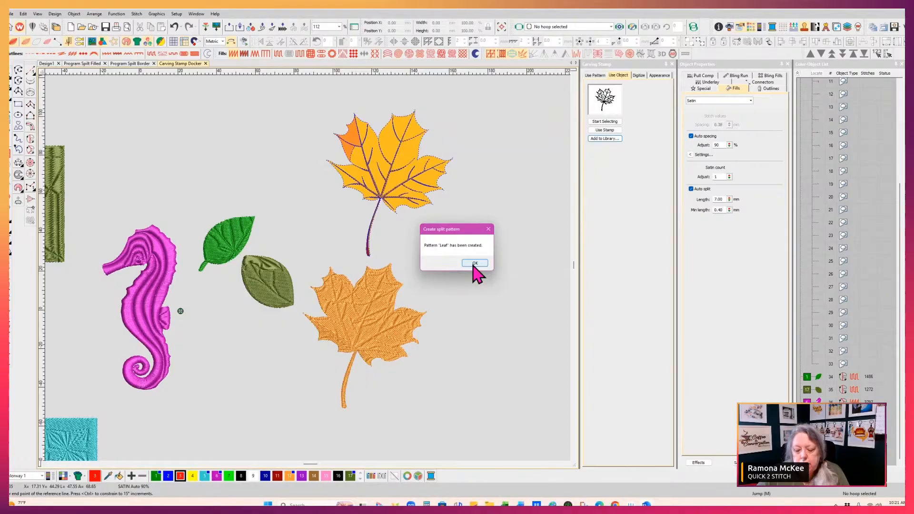
pyautogui.click(474, 263)
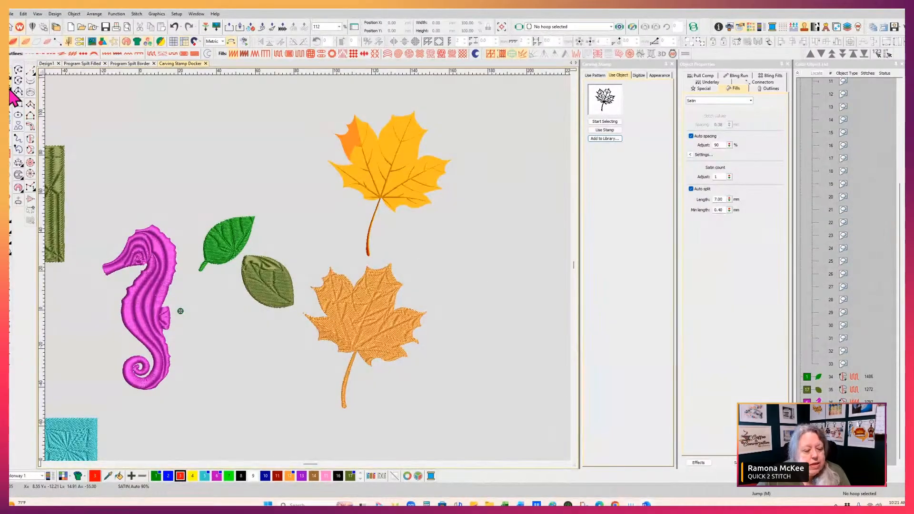
# - Draw a red rectangle about 65 mm wide and 47 mm high beside the maple leaves, and give it a Tatami fill
pyautogui.click(17, 105)
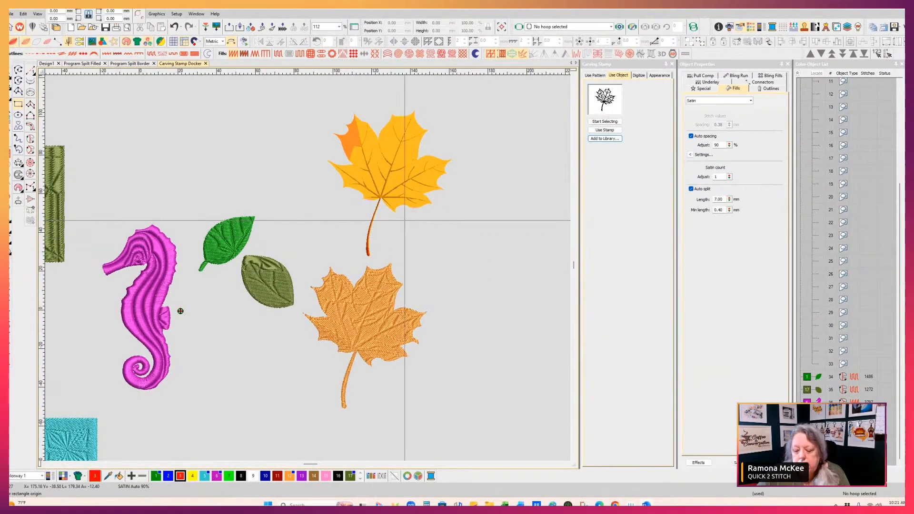
pyautogui.click(544, 307)
pyautogui.press('Escape')
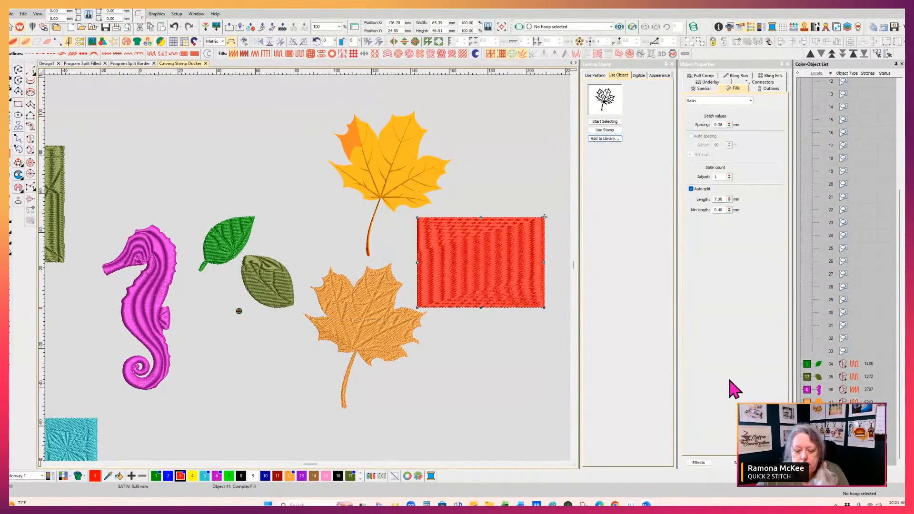
pyautogui.click(277, 53)
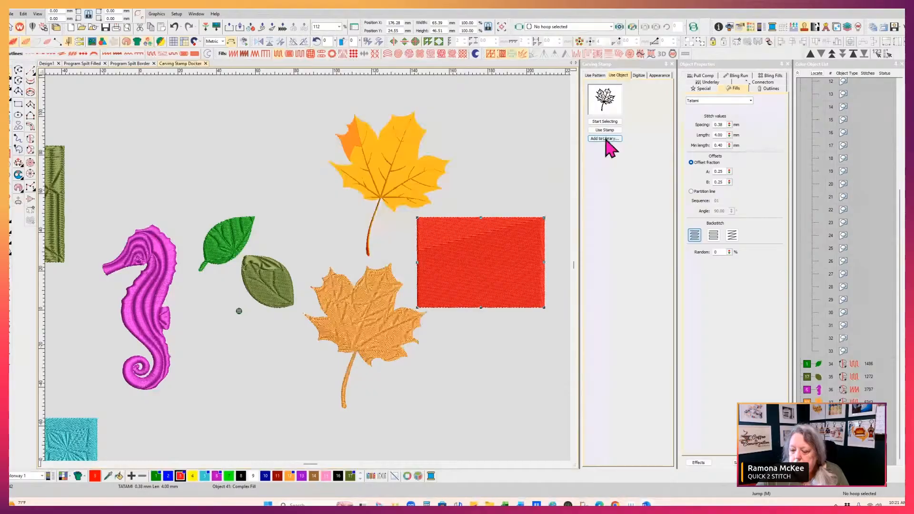
# - Carve the Leaf1 stamp from the Leaf set into the red rectangle, rotated with its stem toward the lower-left corner, and end stamping
pyautogui.click(593, 76)
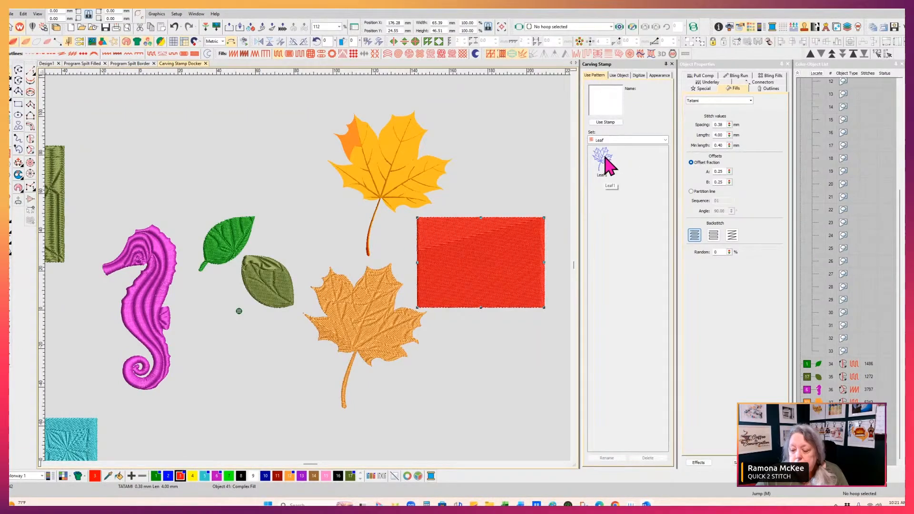
pyautogui.click(602, 159)
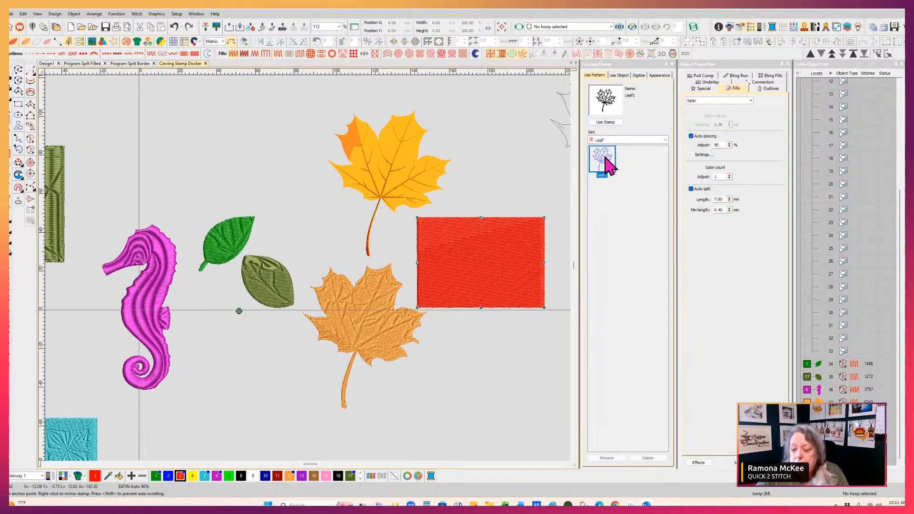
pyautogui.click(606, 123)
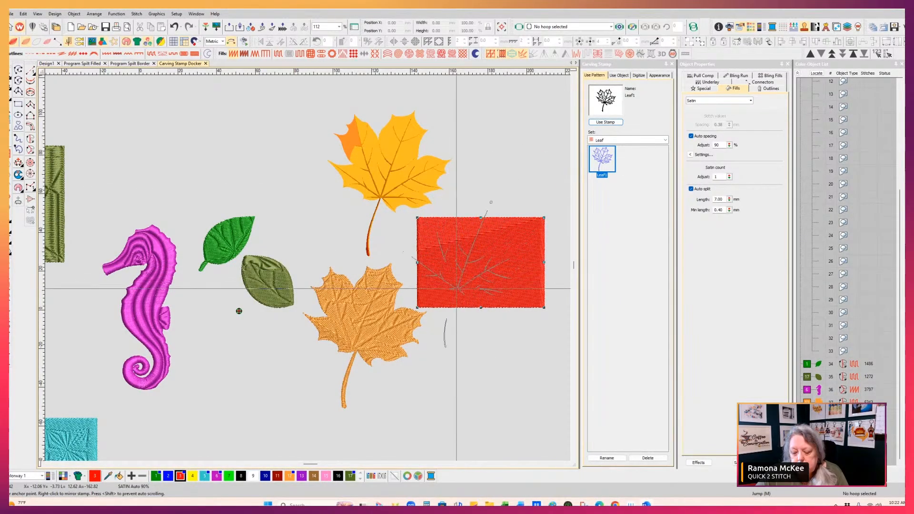
pyautogui.click(435, 296)
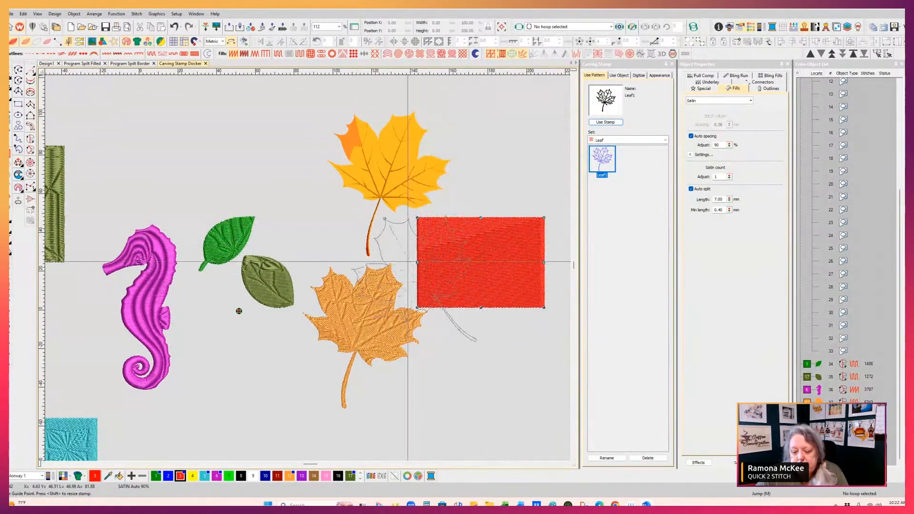
pyautogui.click(509, 241)
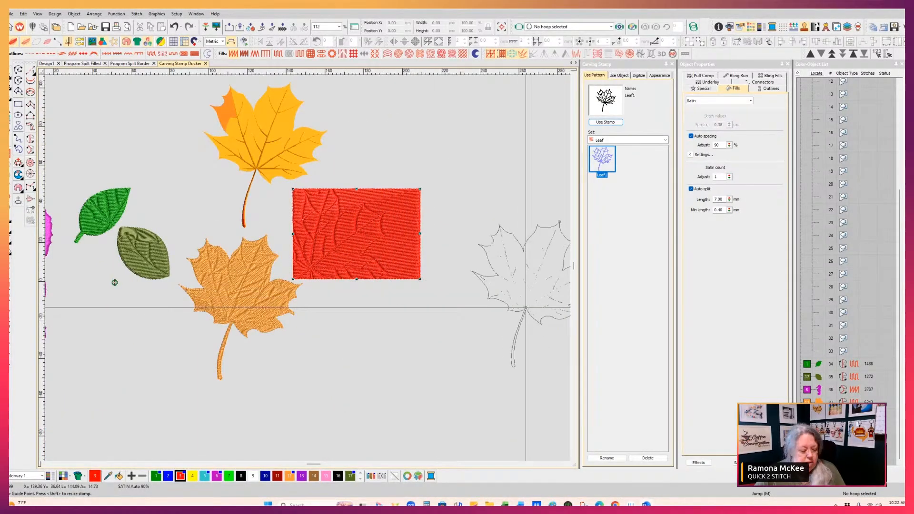
pyautogui.press('Escape')
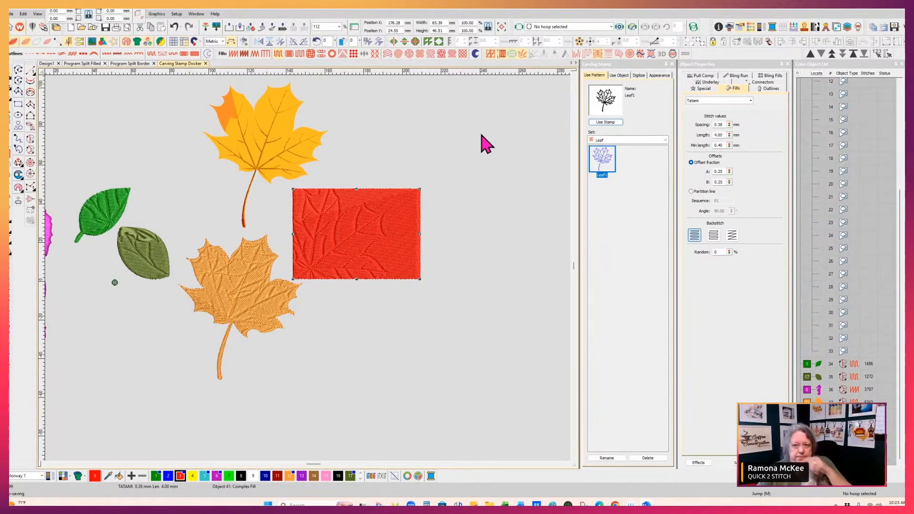
pyautogui.click(485, 201)
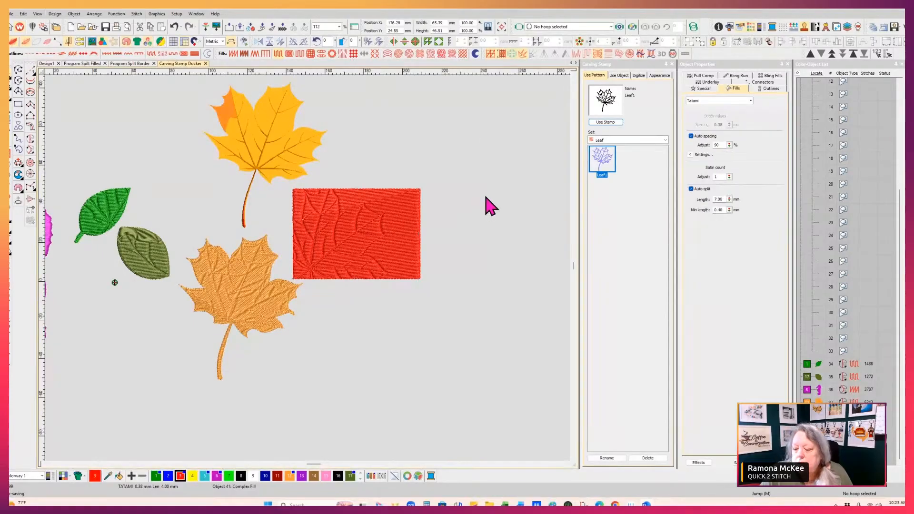
# - Open the carving stamp digitizing options and show the bitmap artwork in the design
pyautogui.click(618, 76)
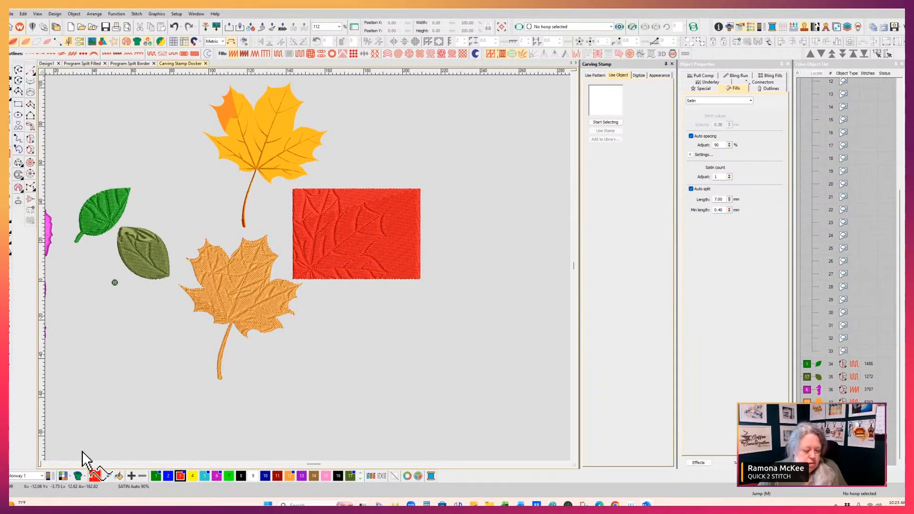
pyautogui.click(45, 464)
pyautogui.click(45, 465)
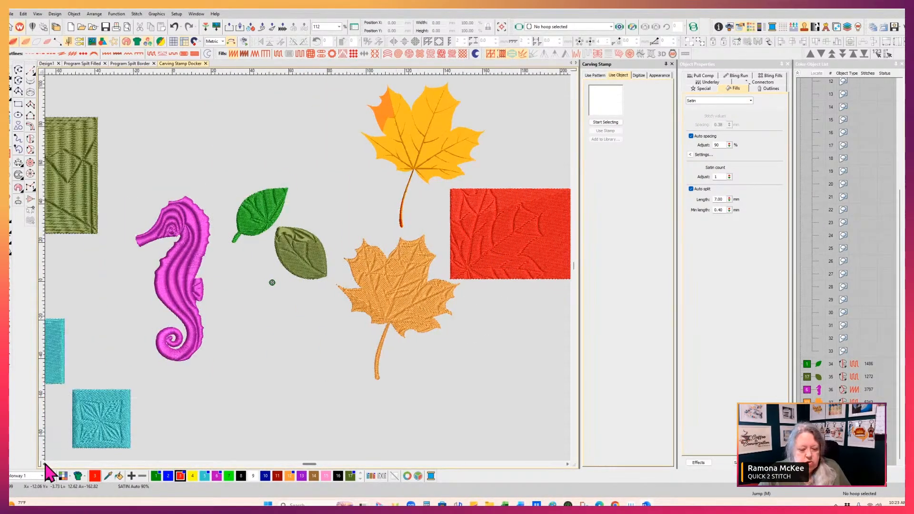
pyautogui.click(45, 465)
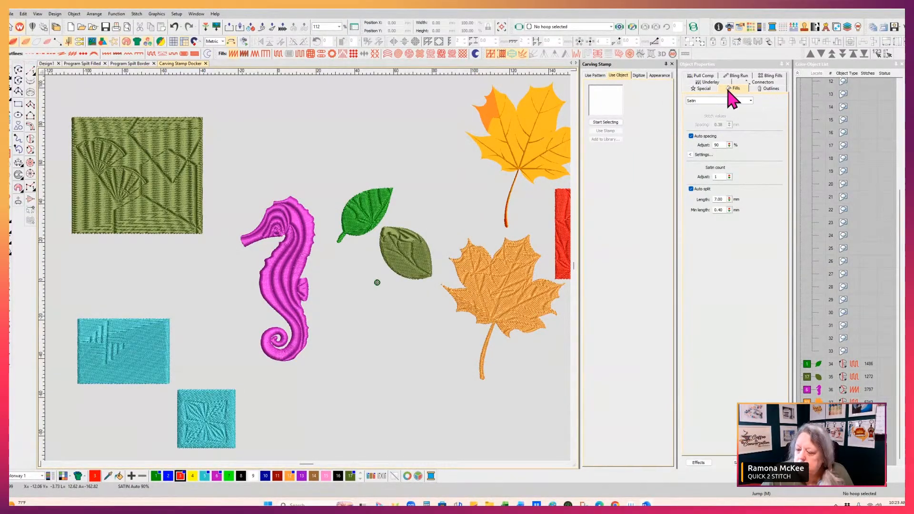
pyautogui.click(638, 75)
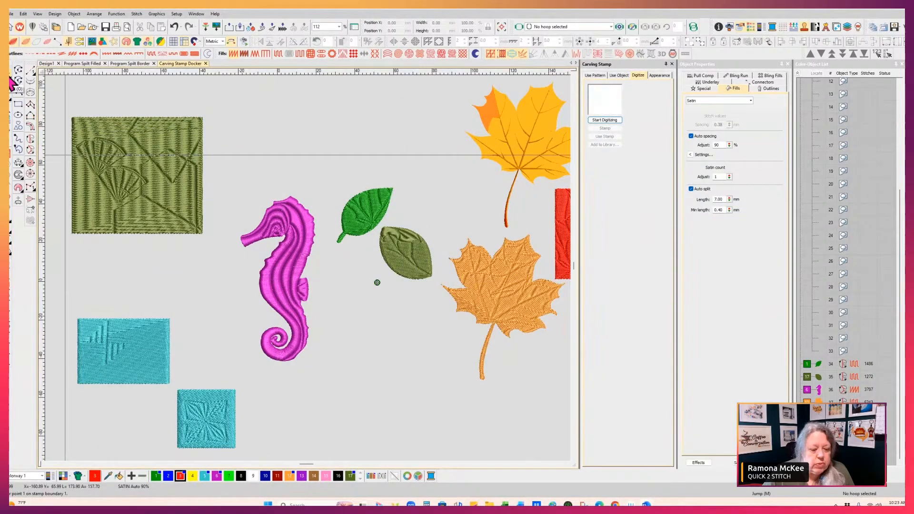
pyautogui.click(92, 43)
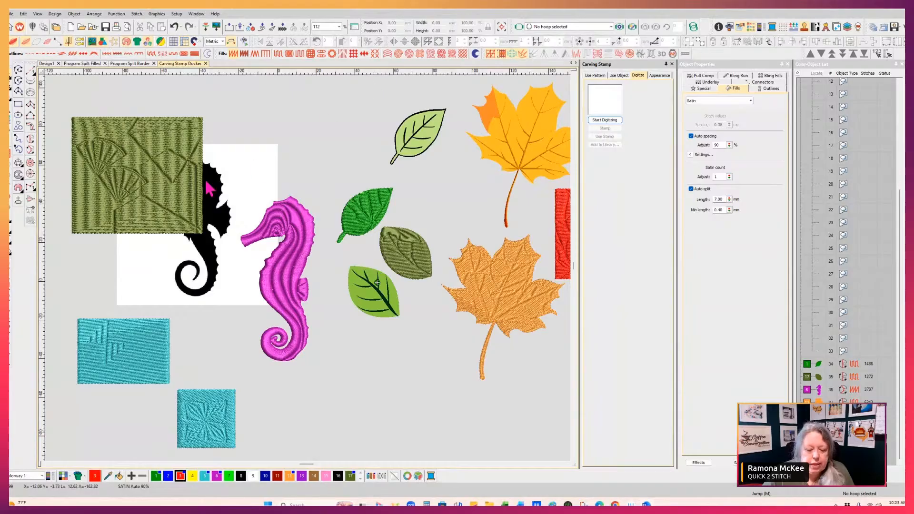
# - Move the seahorse bitmap out from behind the olive rectangle to the area just below the light green leaf
pyautogui.moveTo(231, 173); pyautogui.dragTo(374, 319)
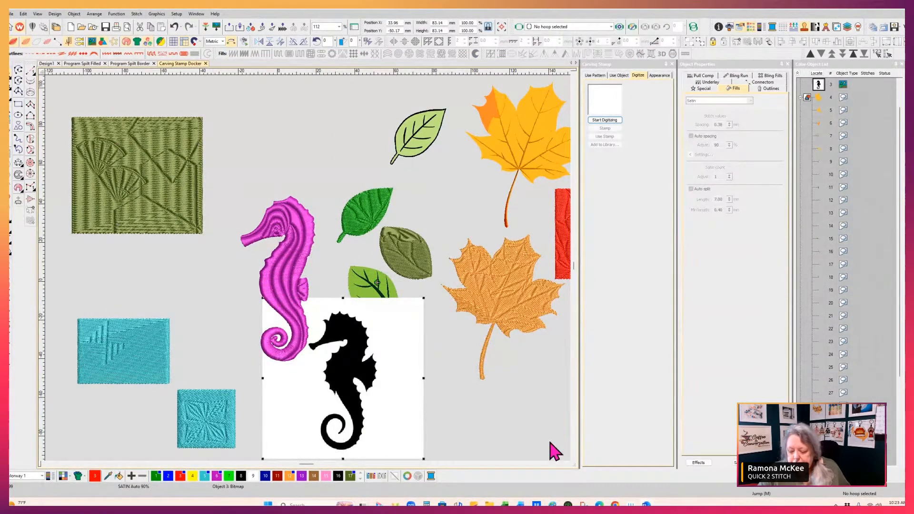
pyautogui.scroll(-3, 574, 460)
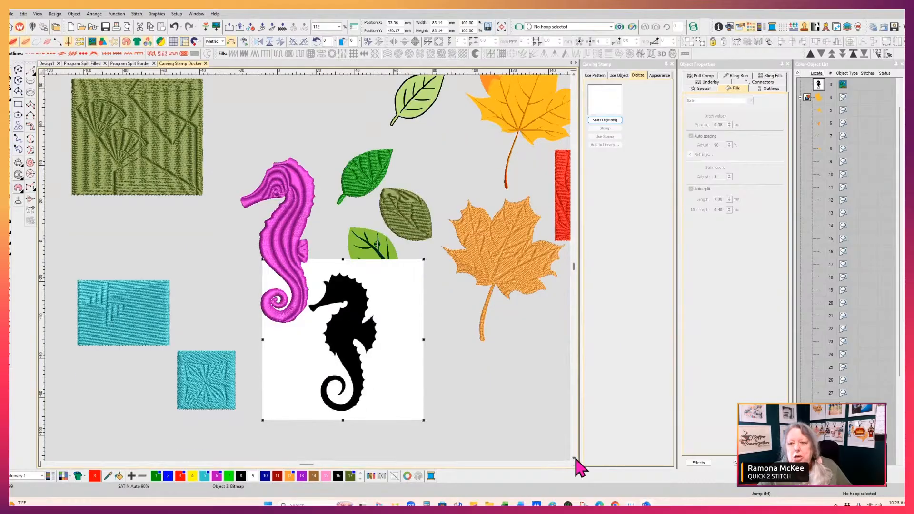
pyautogui.scroll(-2, 576, 460)
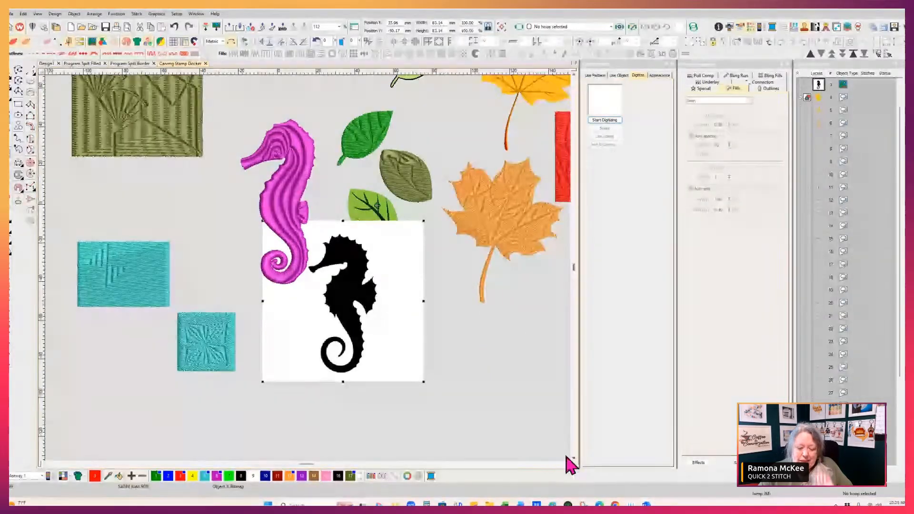
pyautogui.moveTo(345, 302); pyautogui.dragTo(345, 323)
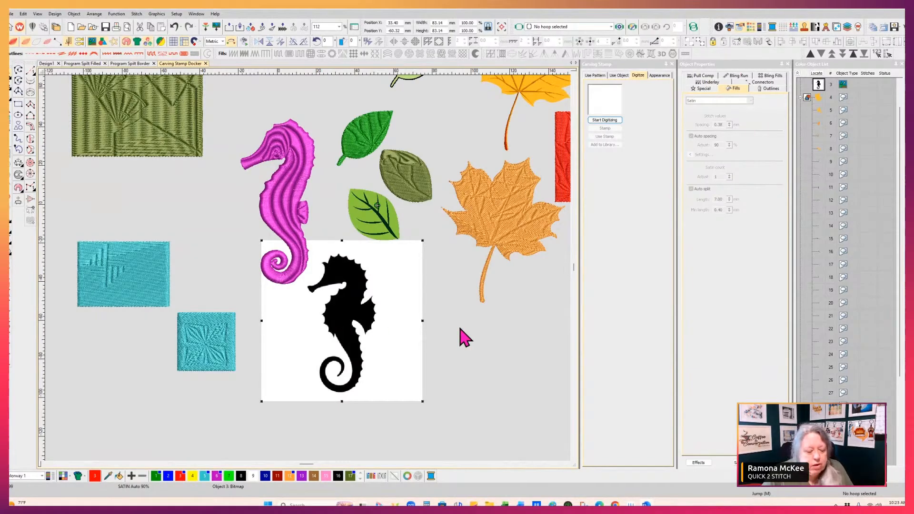
# - Convert the black seahorse in the bitmap to a filled embroidery object, accepting the two-color bitmap preparation
pyautogui.click(11, 224)
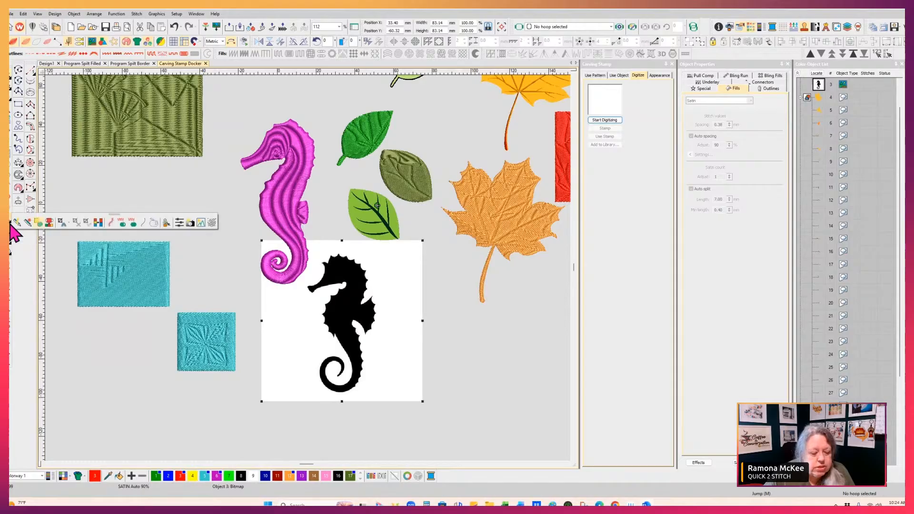
pyautogui.click(134, 223)
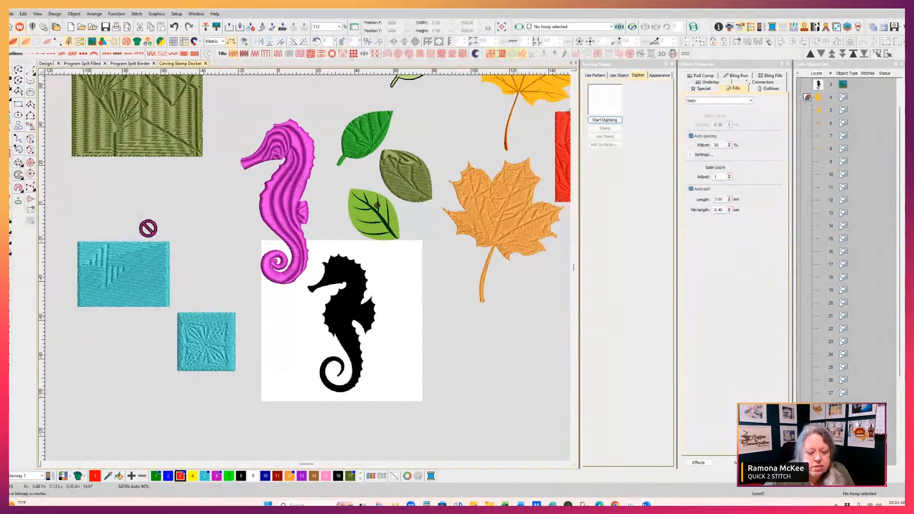
pyautogui.click(347, 305)
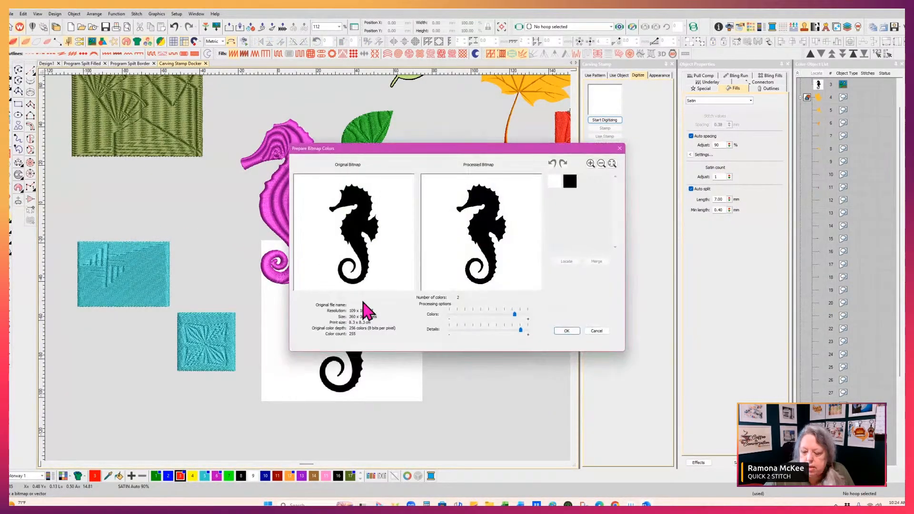
pyautogui.click(566, 331)
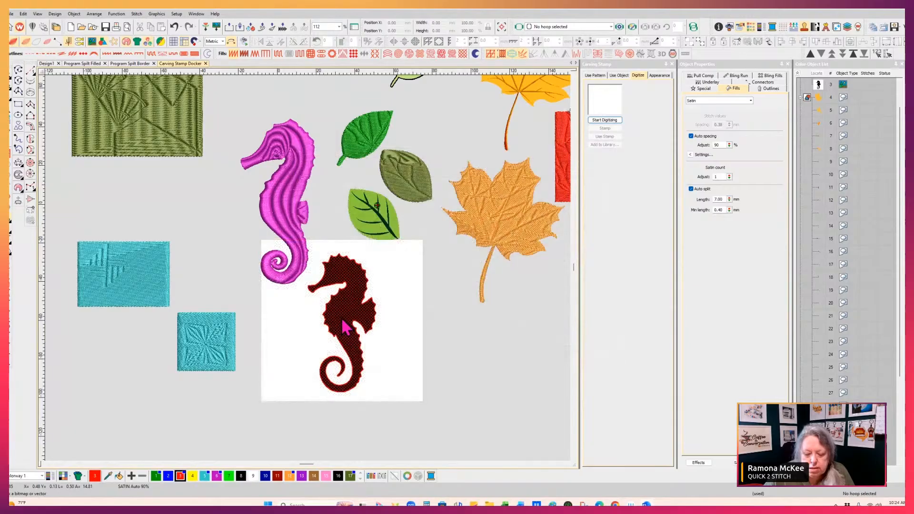
pyautogui.click(342, 321)
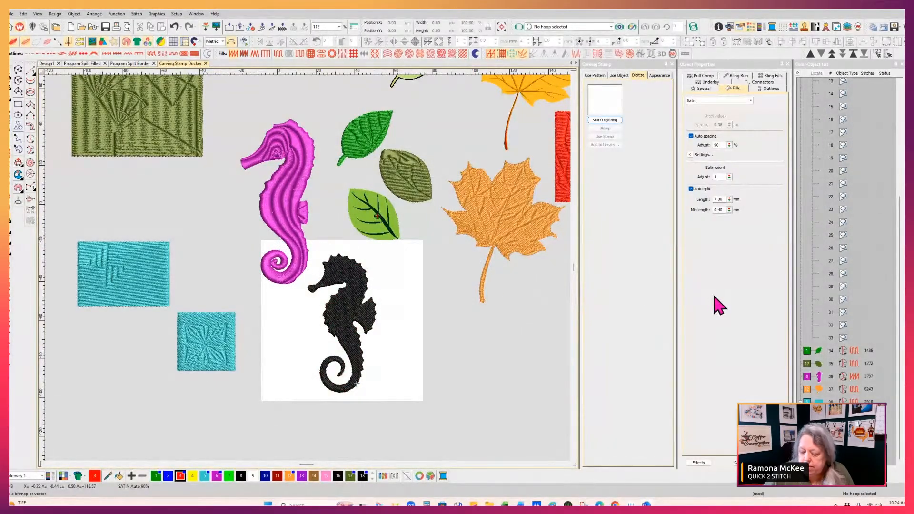
# - Add a slightly sloping stitch angle line across the new seahorse's body and recolor the seahorse brown
pyautogui.click(29, 166)
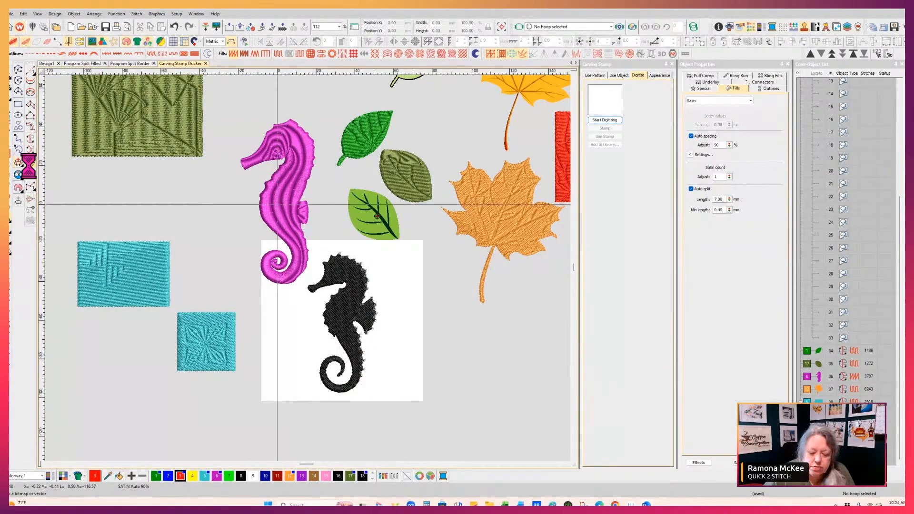
pyautogui.click(301, 337)
pyautogui.click(413, 325)
pyautogui.press('Return')
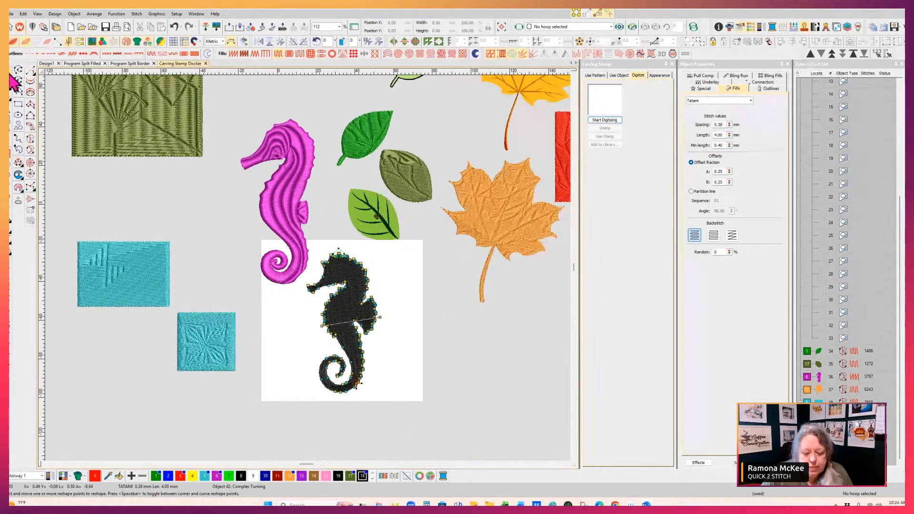
pyautogui.click(493, 364)
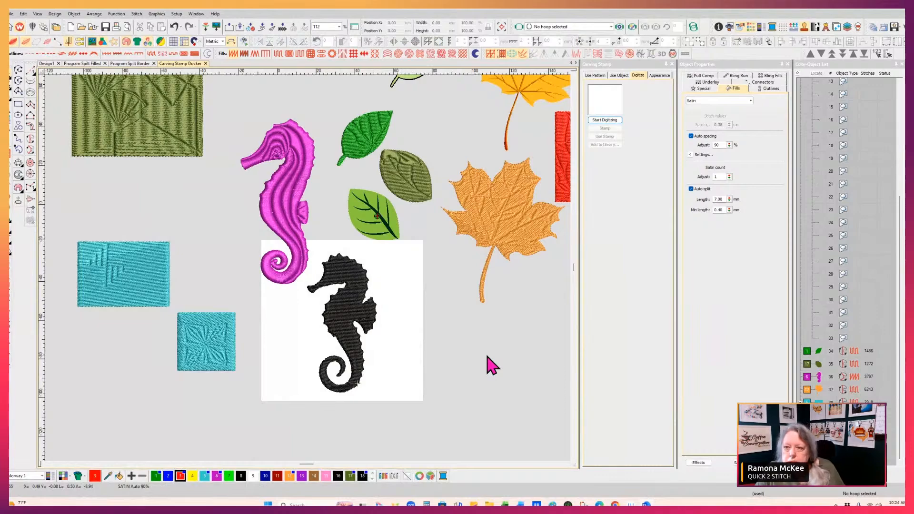
pyautogui.click(347, 316)
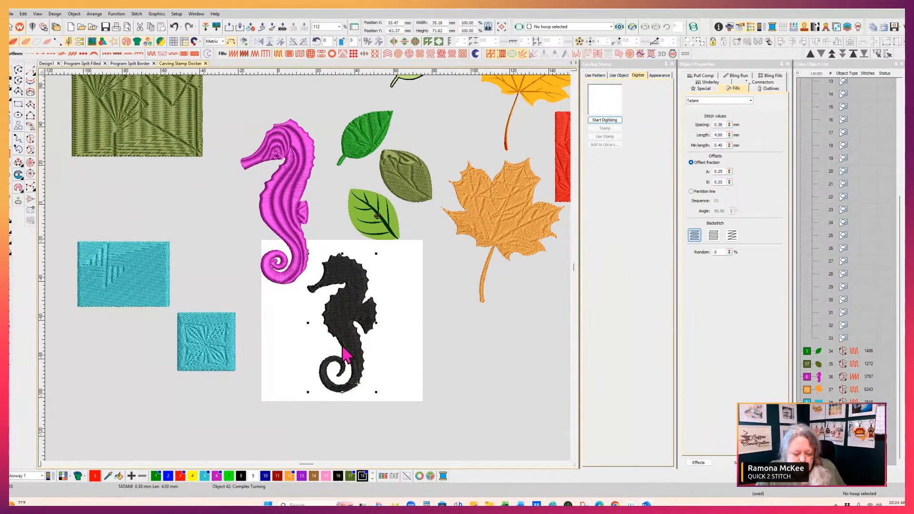
pyautogui.click(314, 475)
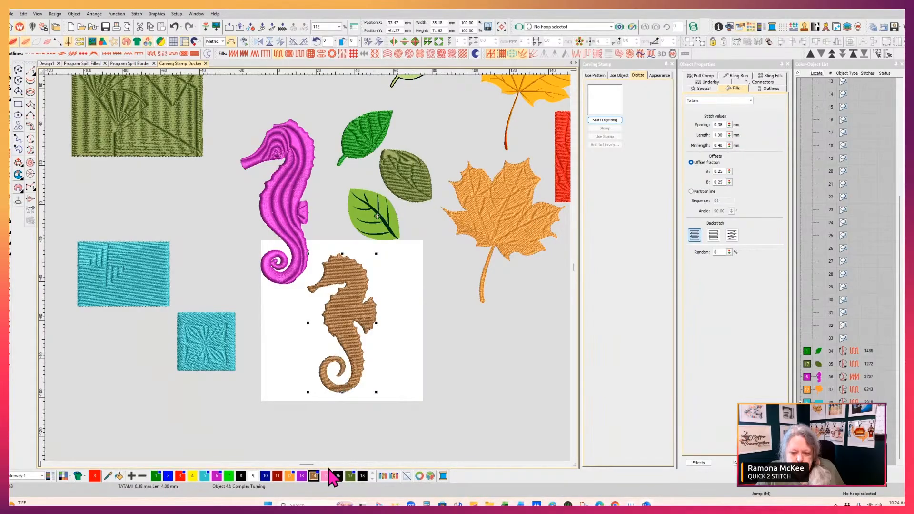
# - Start digitizing a carving stamp and draw its first curved line from the brown seahorse's body to the fin's lower edge
pyautogui.click(338, 27)
pyautogui.click(327, 40)
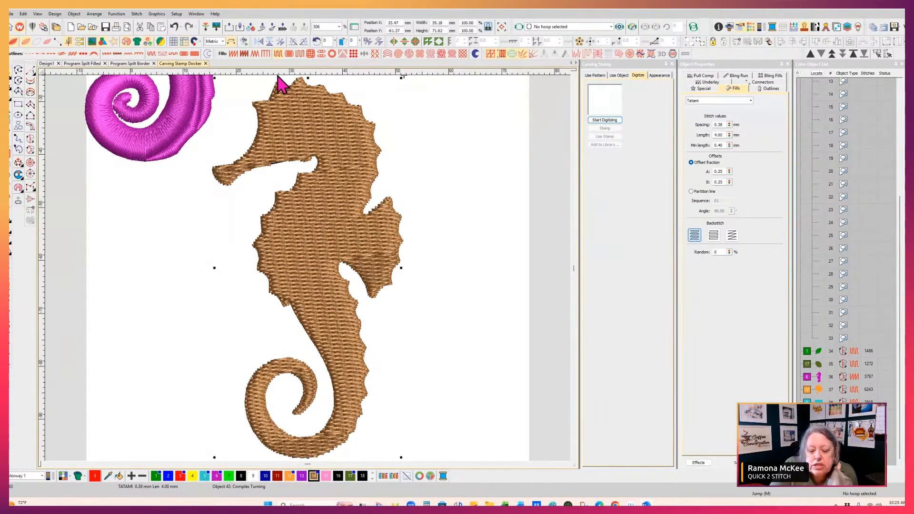
pyautogui.click(607, 121)
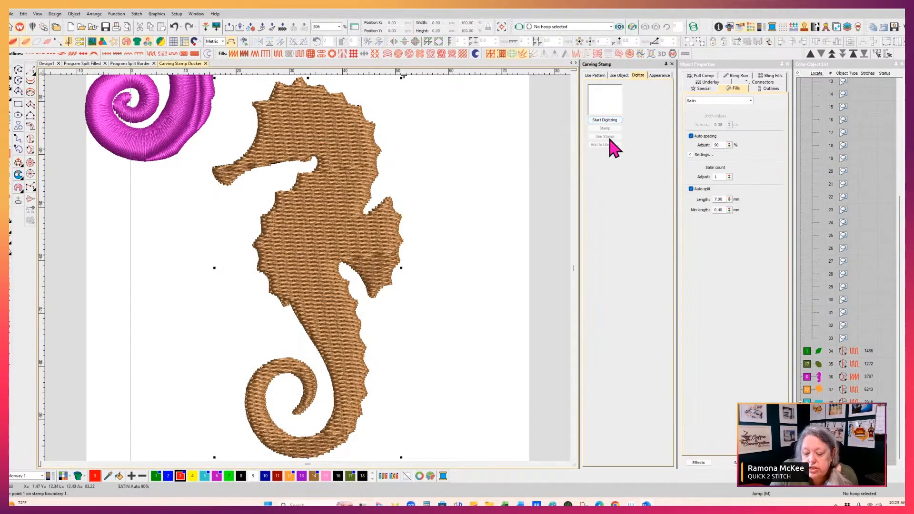
pyautogui.click(336, 251)
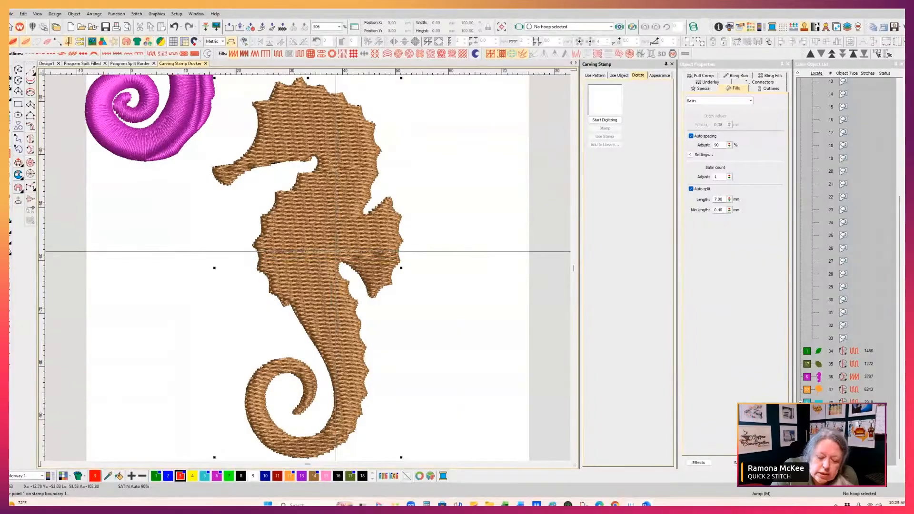
pyautogui.rightClick(364, 252)
pyautogui.rightClick(387, 279)
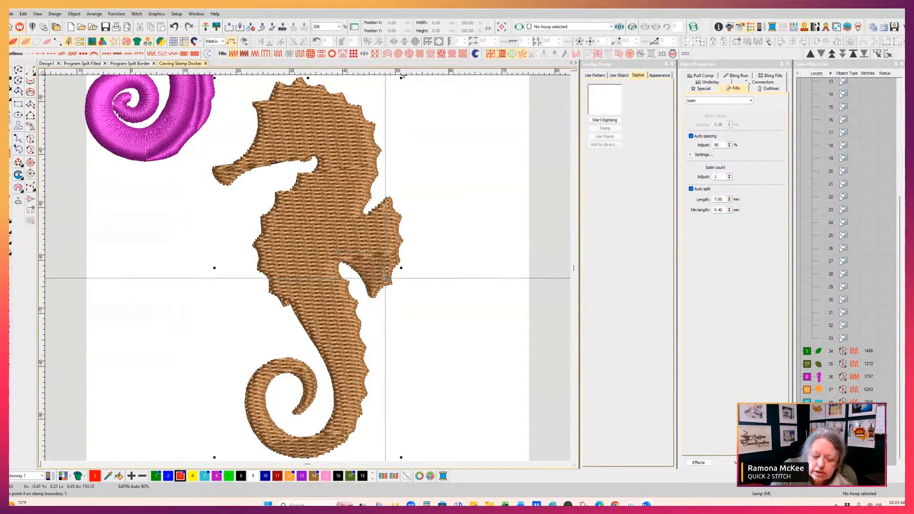
pyautogui.press('Return')
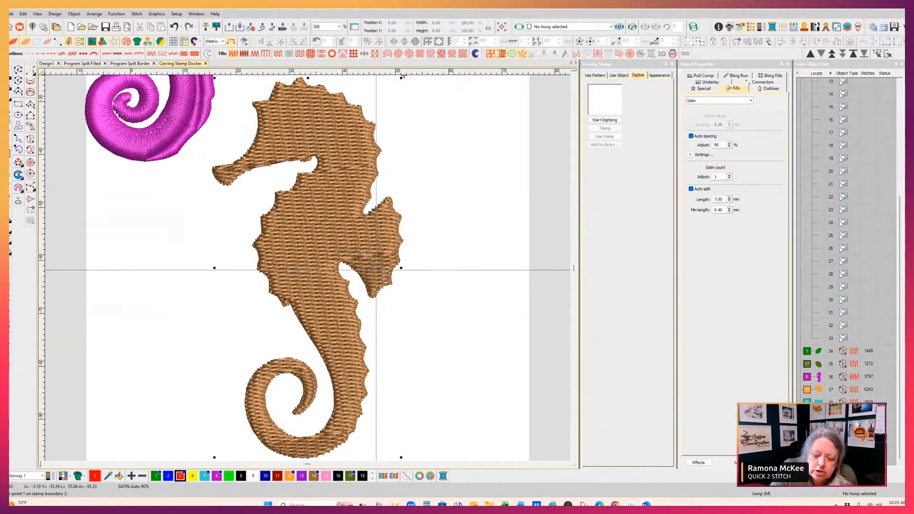
# - Draw three more curved stamp lines fanning from the brown seahorse's body to the outer edge of its fin
pyautogui.click(337, 242)
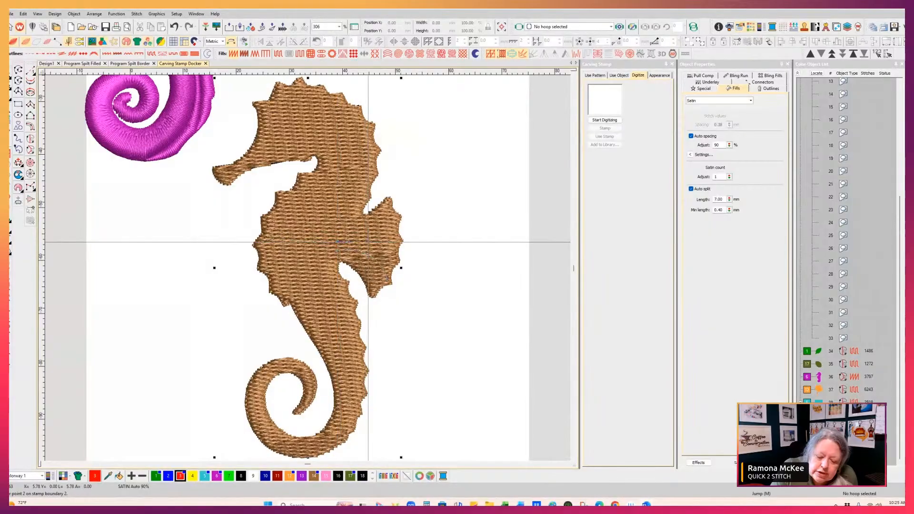
pyautogui.rightClick(370, 246)
pyautogui.click(394, 259)
pyautogui.press('Return')
pyautogui.click(343, 235)
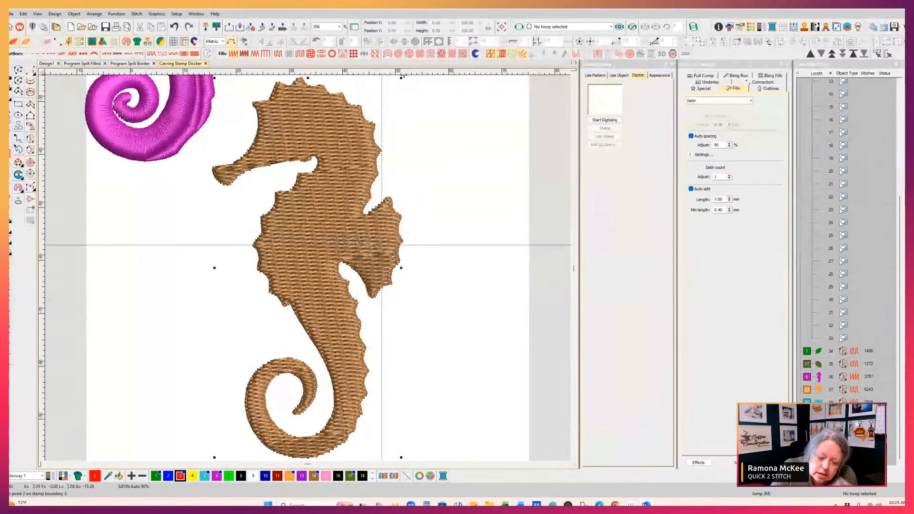
pyautogui.click(375, 240)
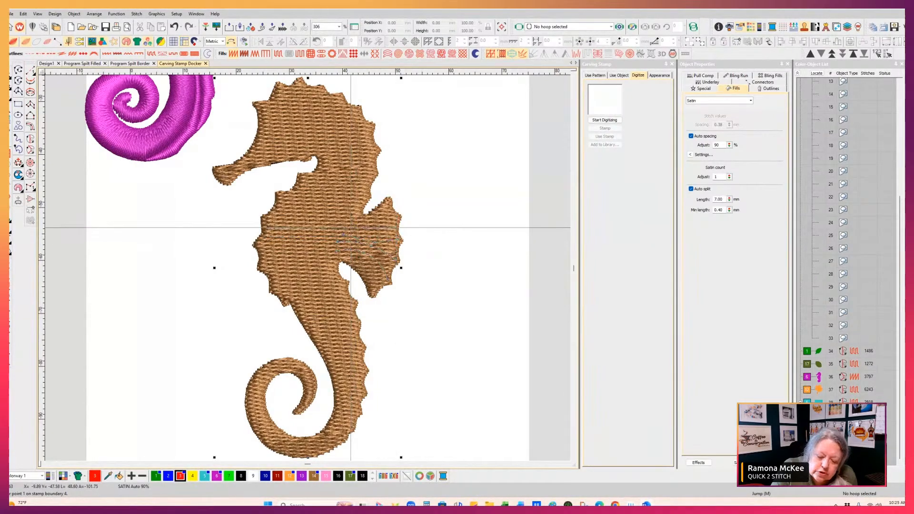
pyautogui.click(347, 228)
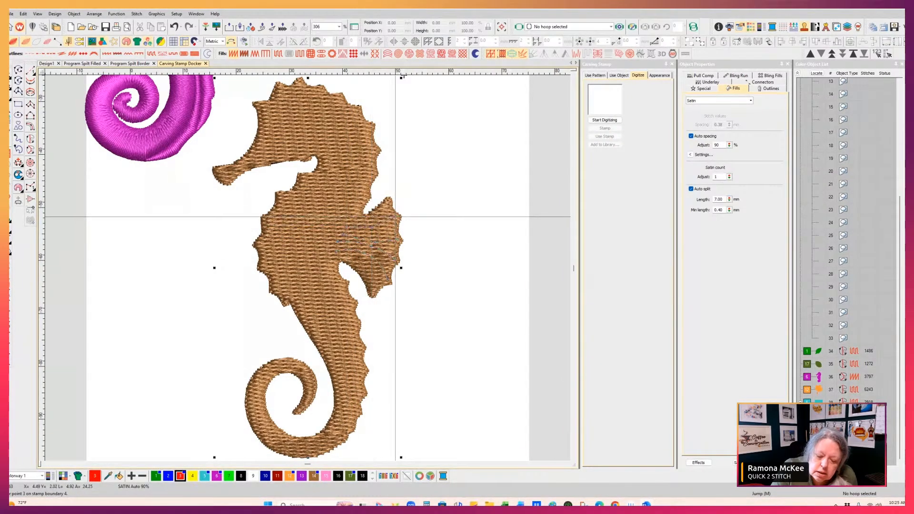
pyautogui.click(397, 214)
pyautogui.press('Return')
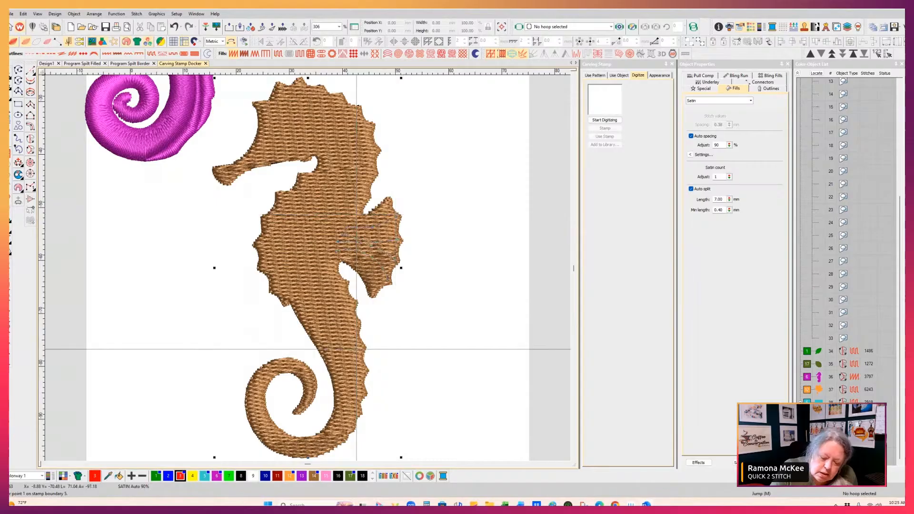
# - Draw a long curved stamp line from the lower tail up the back and over the head to the forehead
pyautogui.click(357, 367)
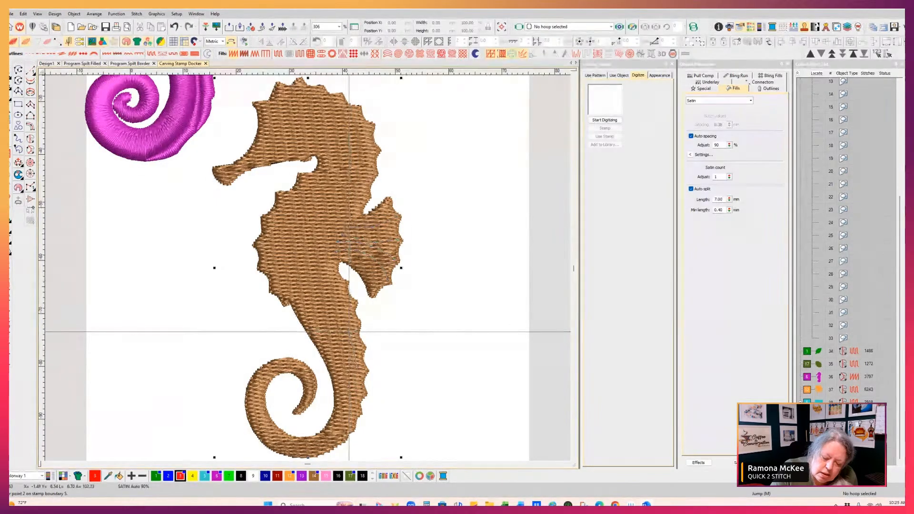
pyautogui.click(351, 330)
pyautogui.rightClick(330, 269)
pyautogui.rightClick(345, 211)
pyautogui.rightClick(366, 163)
pyautogui.rightClick(349, 119)
pyautogui.rightClick(309, 102)
pyautogui.rightClick(270, 111)
pyautogui.rightClick(266, 126)
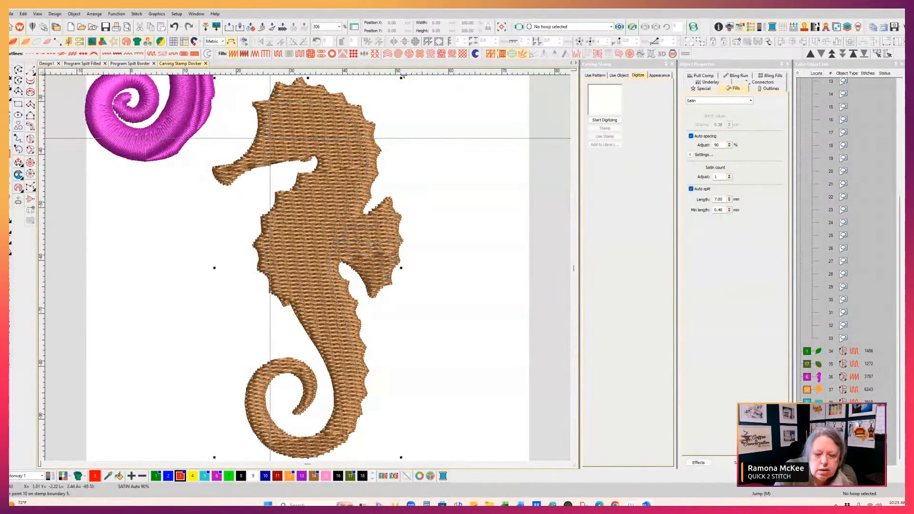
pyautogui.press('Return')
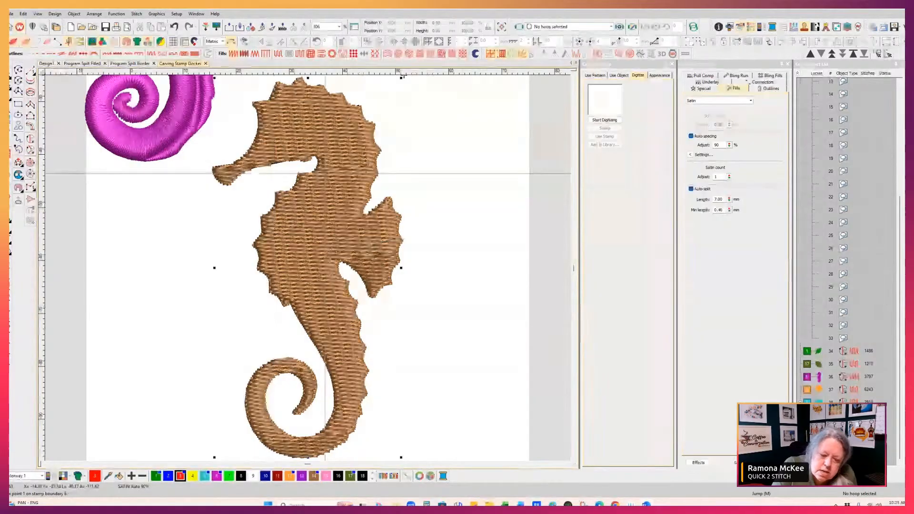
# - Draw a curved line from the throat down the belly to complete the digitized stamp, and apply it to the brown seahorse
pyautogui.click(320, 162)
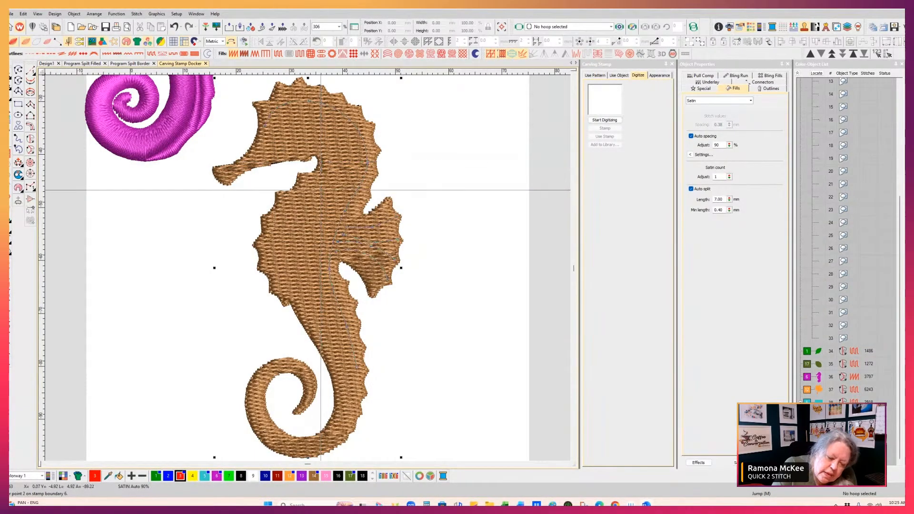
pyautogui.rightClick(310, 186)
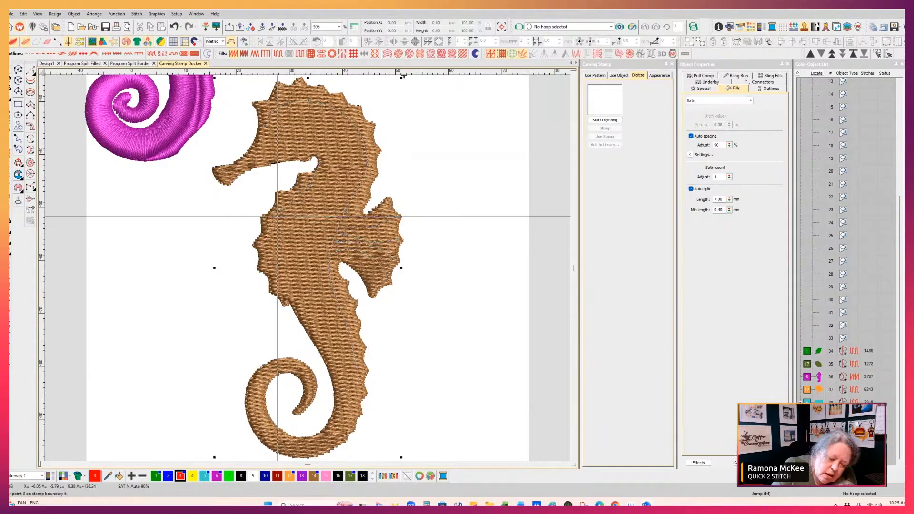
pyautogui.press('Return')
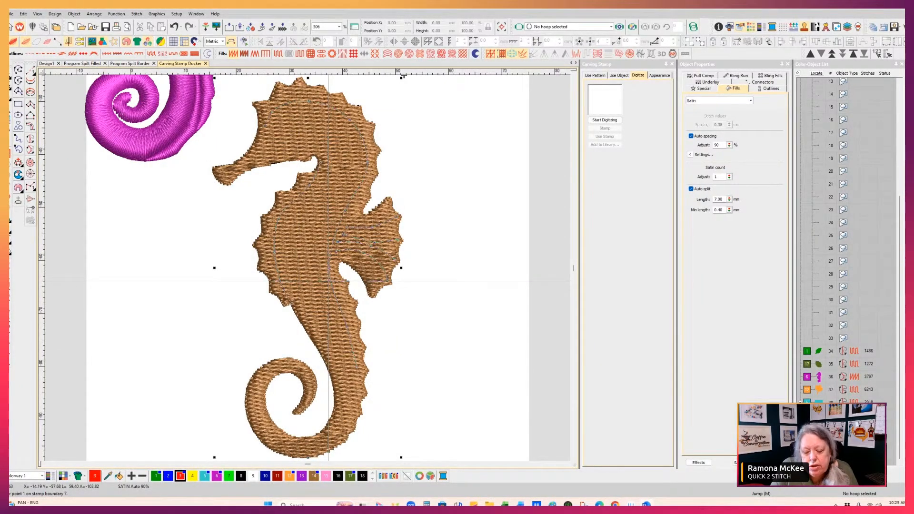
pyautogui.press('Return')
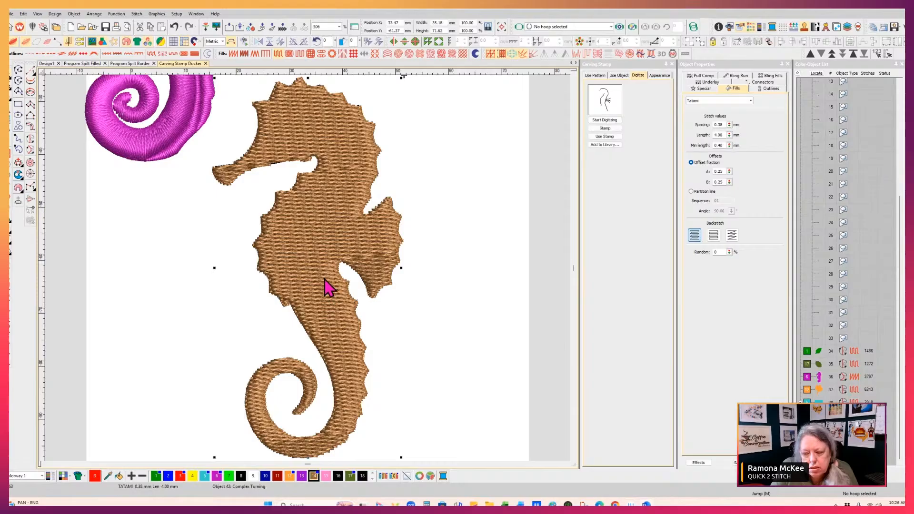
pyautogui.click(606, 129)
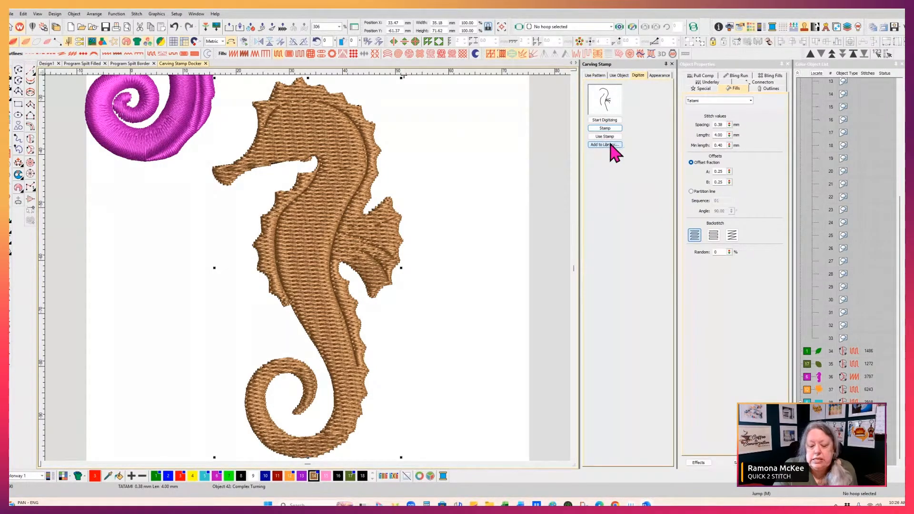
# - Reshape the brown seahorse's stitch angle line by raising its end beside the fin
pyautogui.click(392, 211)
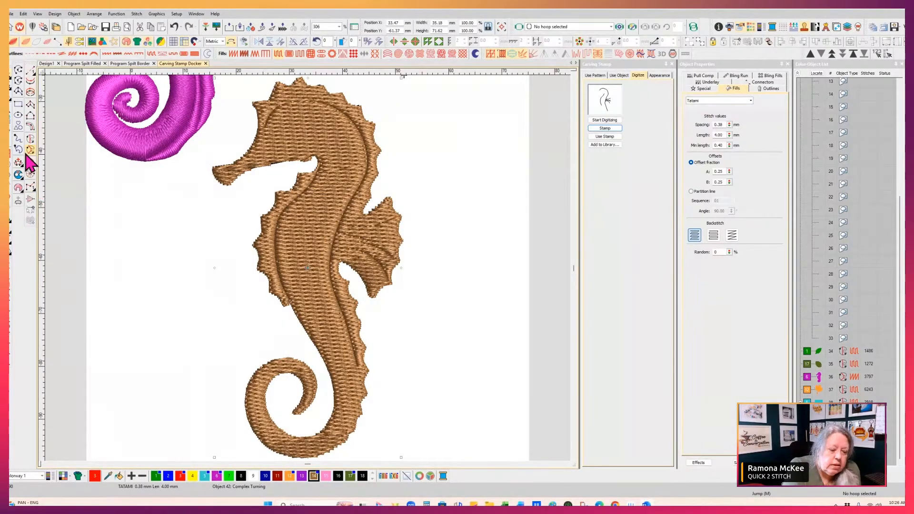
pyautogui.click(12, 92)
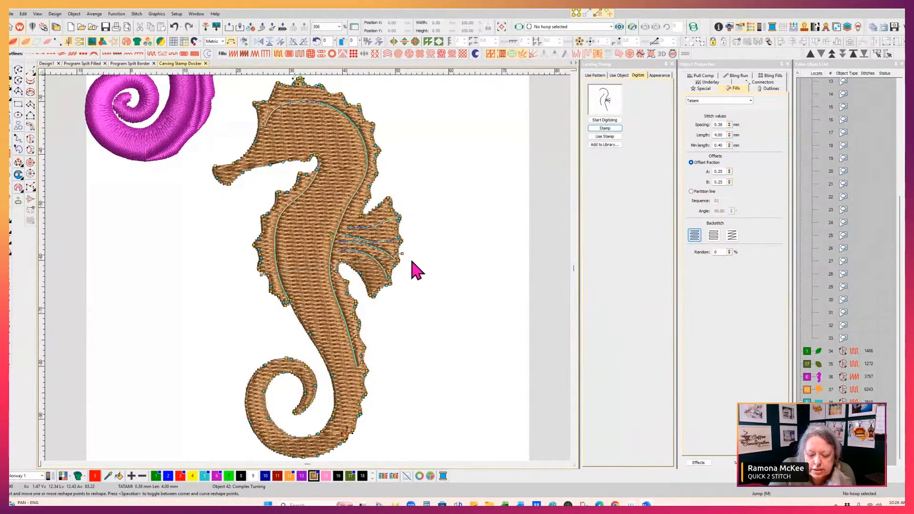
pyautogui.moveTo(404, 252); pyautogui.dragTo(457, 208)
pyautogui.click(805, 211)
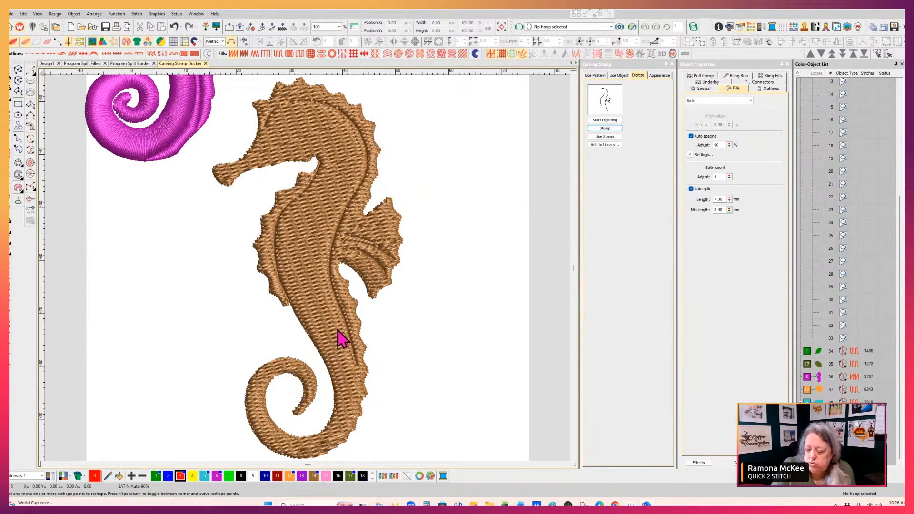
# - Tilt the brown seahorse's stitch angle steeply by lowering the angle line's fin-side end below the fin
pyautogui.click(351, 375)
pyautogui.click(18, 80)
pyautogui.moveTo(401, 227); pyautogui.dragTo(399, 318)
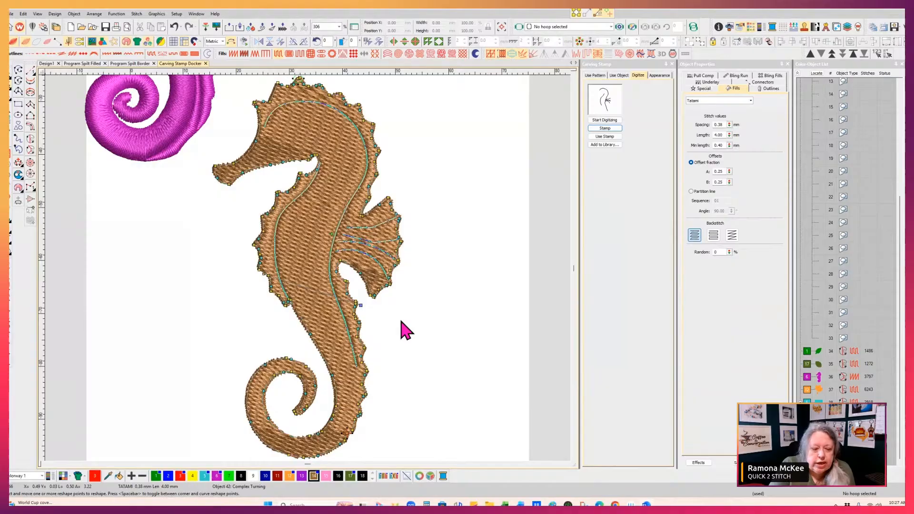
pyautogui.click(11, 78)
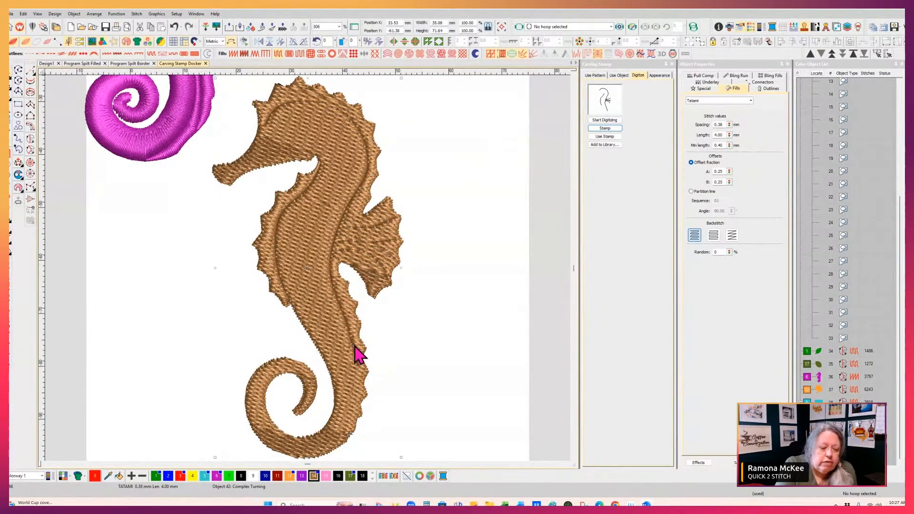
# - Flatten the brown seahorse's stitch angle by moving the angle line's end up to the fin's lower outer edge
pyautogui.click(18, 163)
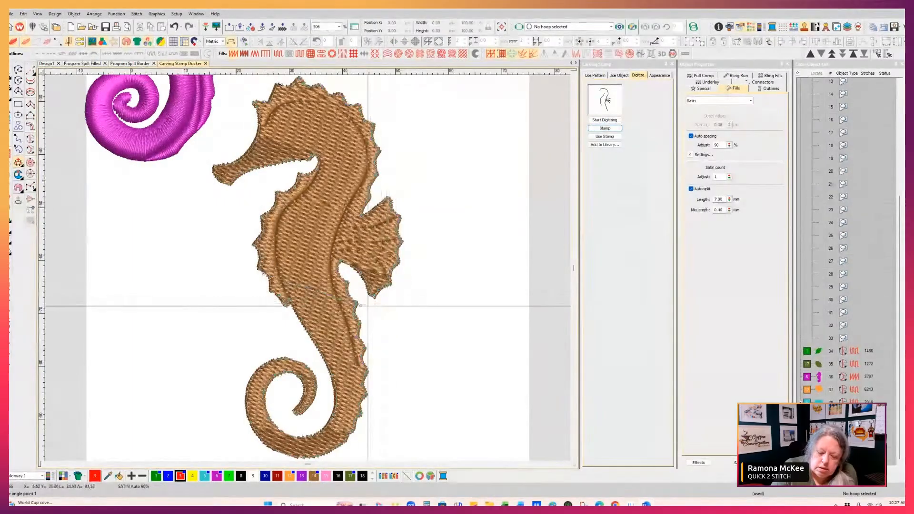
pyautogui.click(18, 92)
pyautogui.moveTo(360, 305); pyautogui.dragTo(414, 269)
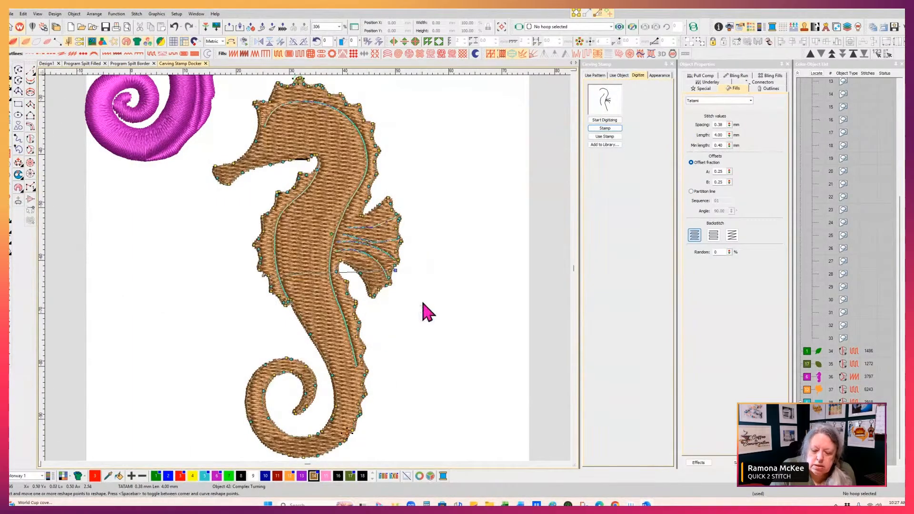
pyautogui.press('Escape')
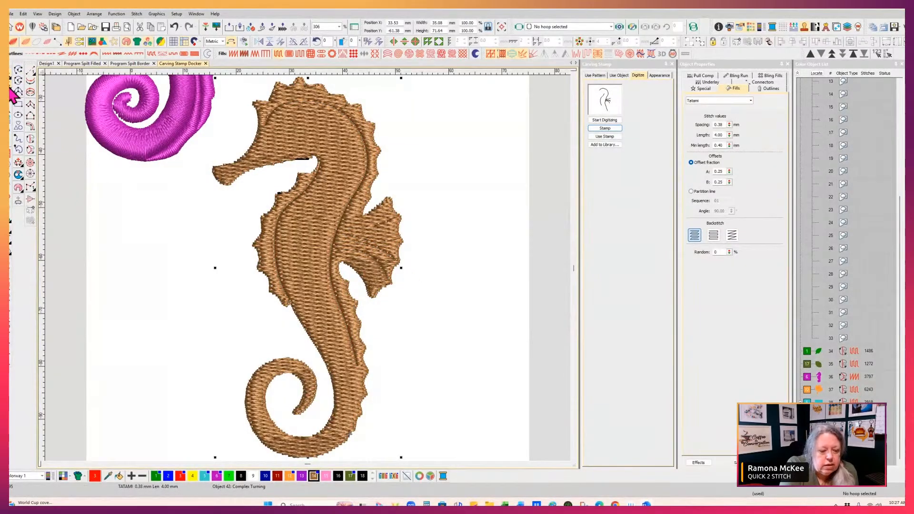
# - Tilt the brown seahorse's stitch angle slightly upward by moving the angle line's end to the fin's middle outer edge
pyautogui.click(18, 92)
pyautogui.moveTo(395, 270); pyautogui.dragTo(426, 232)
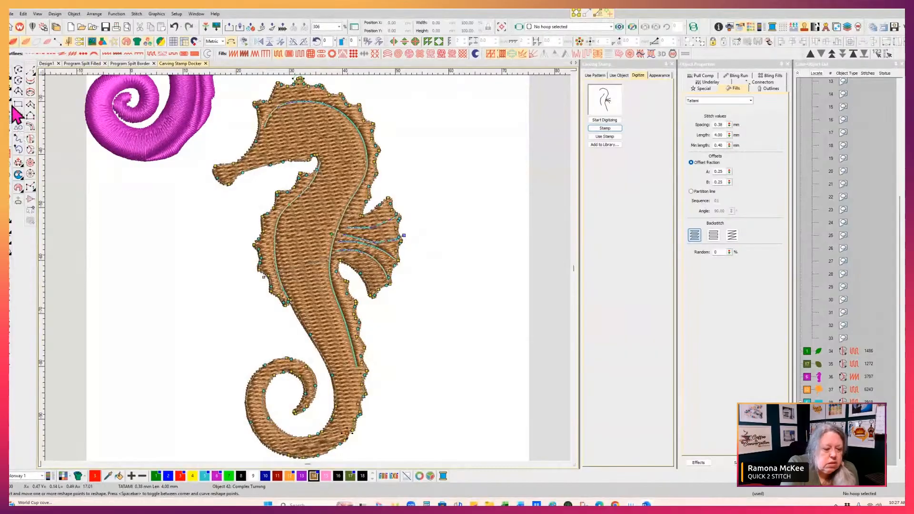
pyautogui.press('Escape')
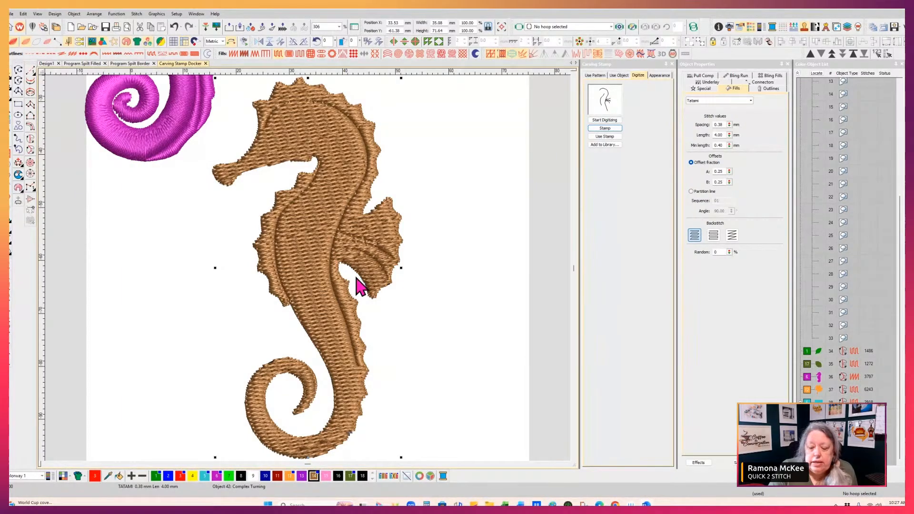
# - Reshape the upper and middle carved lines on the fin by moving their points so the lines fan out evenly
pyautogui.click(13, 93)
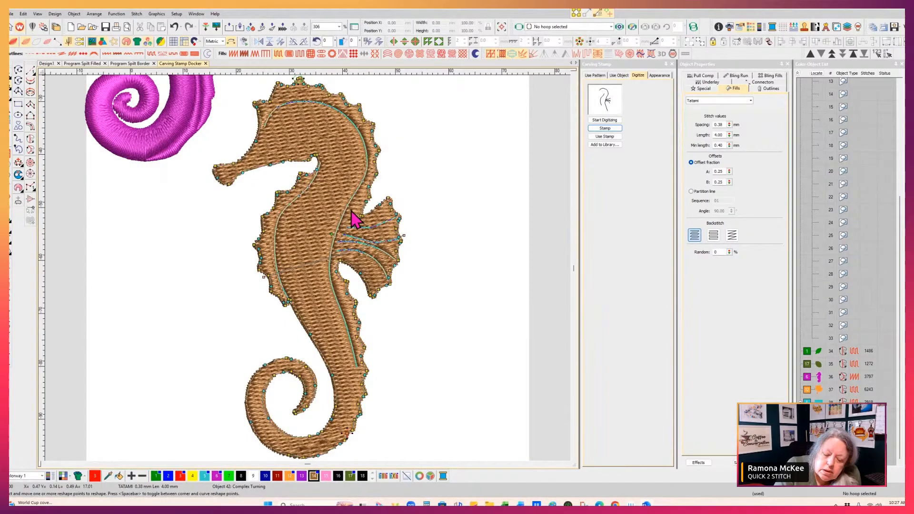
pyautogui.click(380, 226)
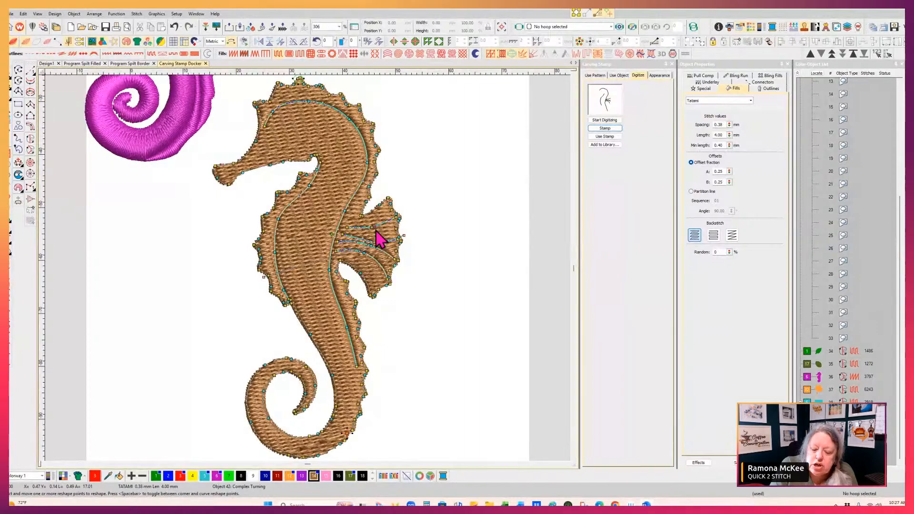
pyautogui.moveTo(372, 227); pyautogui.dragTo(371, 230)
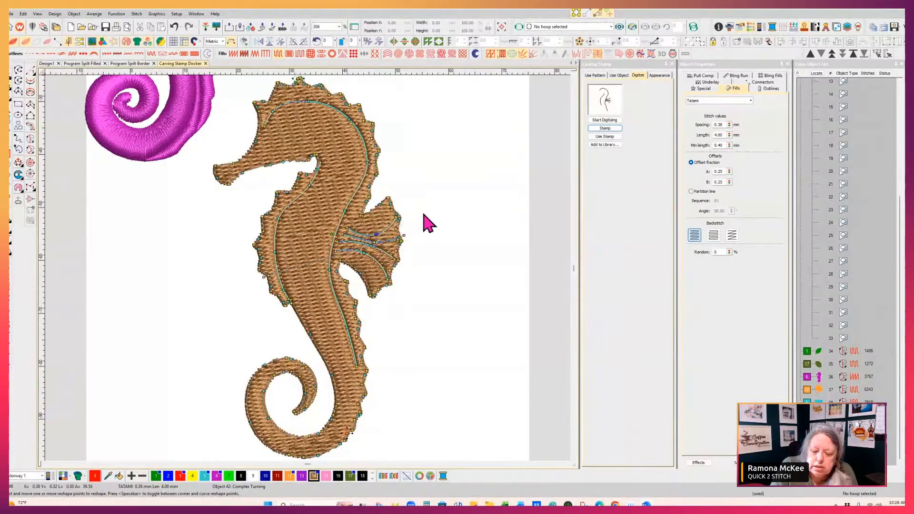
pyautogui.moveTo(384, 216); pyautogui.dragTo(371, 225)
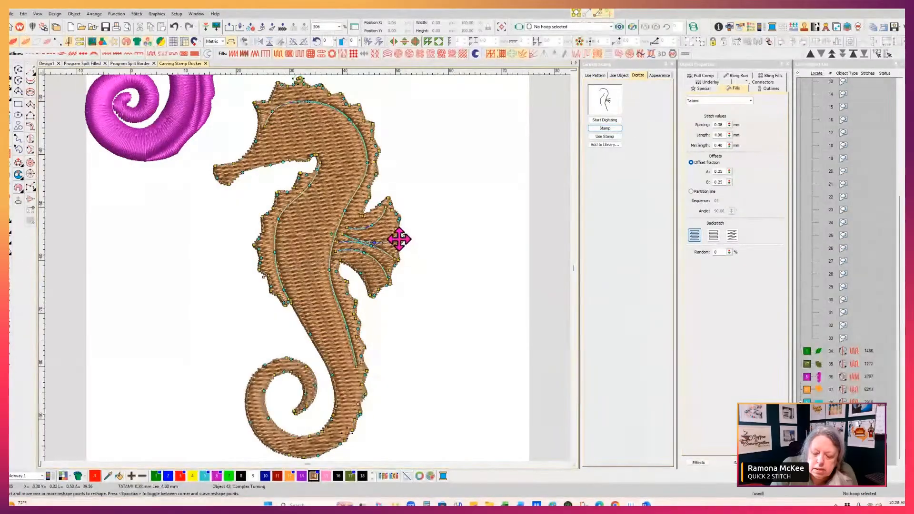
pyautogui.moveTo(375, 242); pyautogui.dragTo(378, 237)
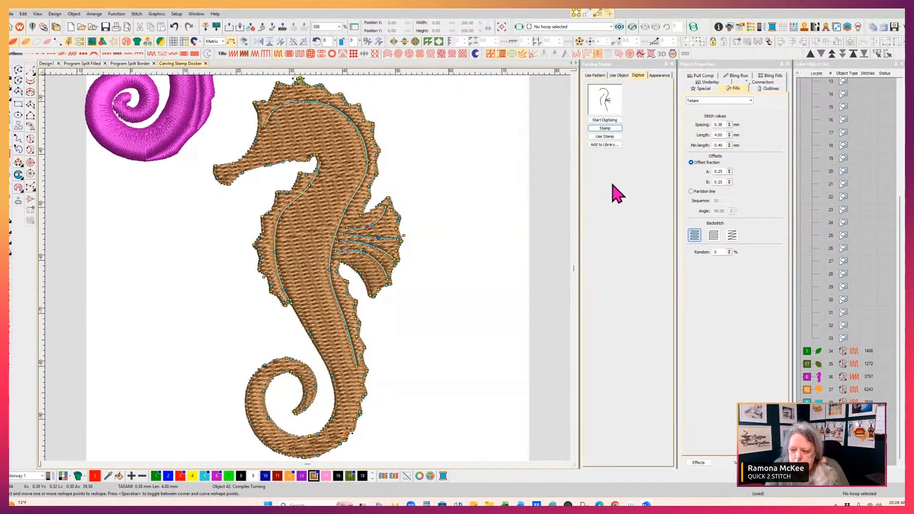
pyautogui.click(800, 170)
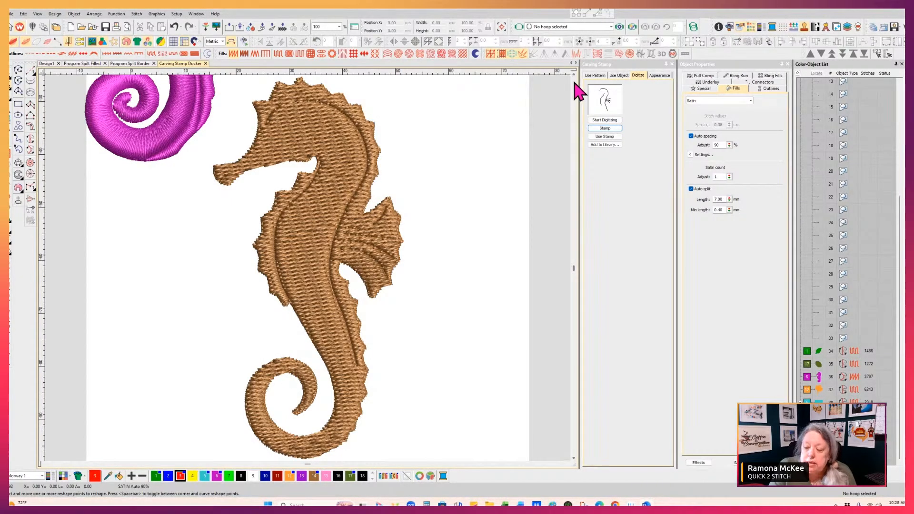
# - Reshape the brown seahorse's outline by pulling points on the upper back, neck and head inward to form three rounded notches
pyautogui.click(574, 76)
pyautogui.click(367, 199)
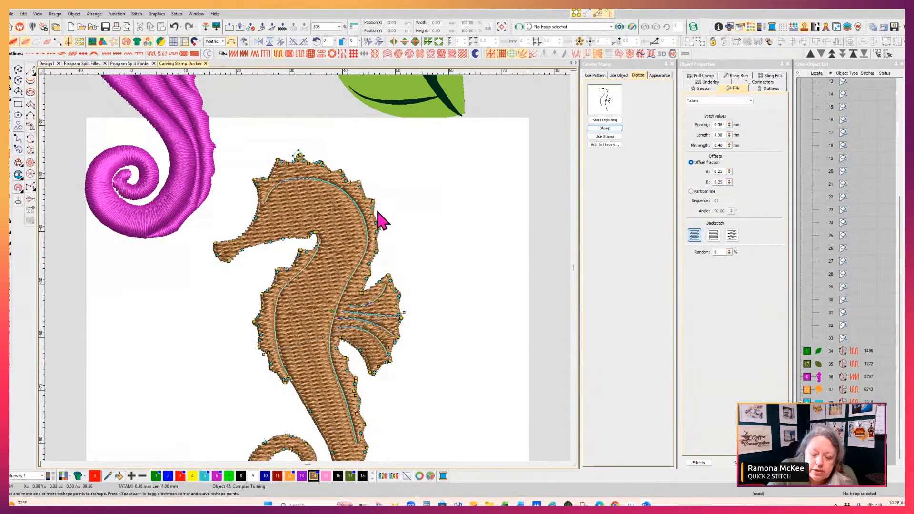
pyautogui.moveTo(363, 197); pyautogui.dragTo(331, 228)
pyautogui.moveTo(367, 262); pyautogui.dragTo(333, 251)
pyautogui.click(331, 228)
pyautogui.press('space')
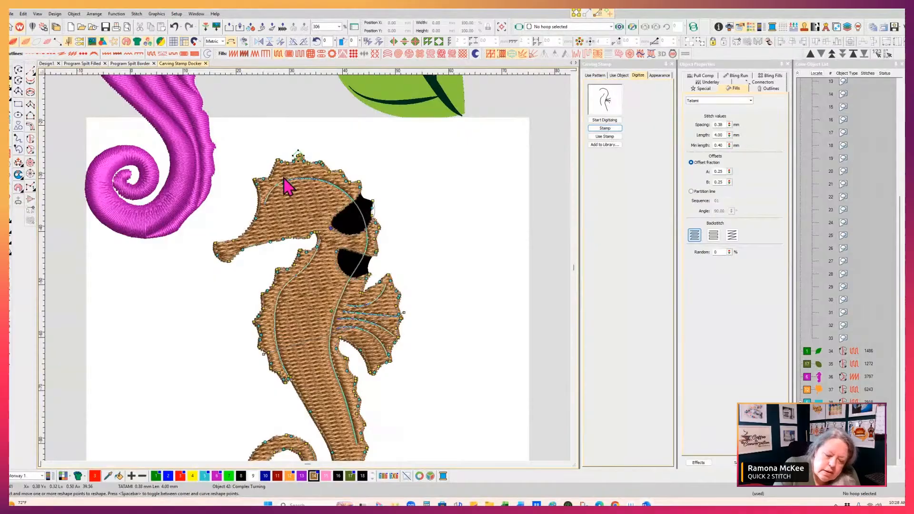
pyautogui.moveTo(284, 197); pyautogui.dragTo(295, 208)
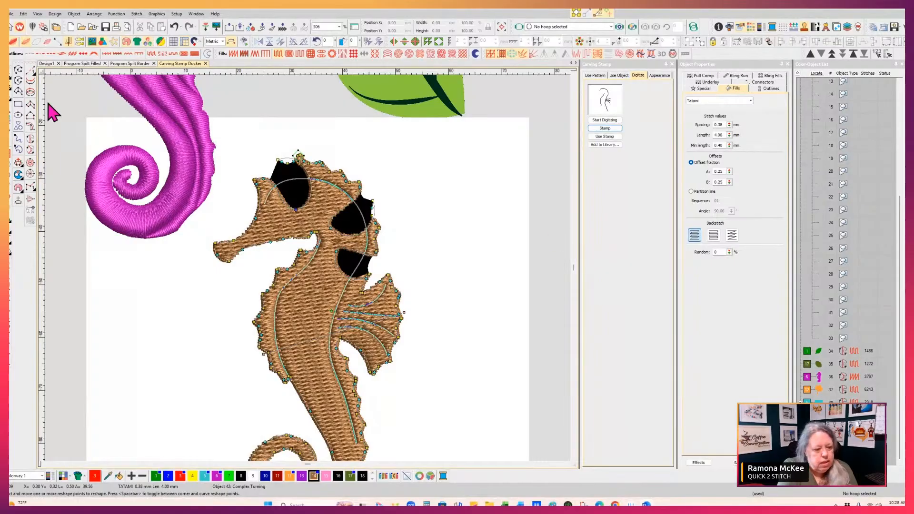
pyautogui.click(14, 74)
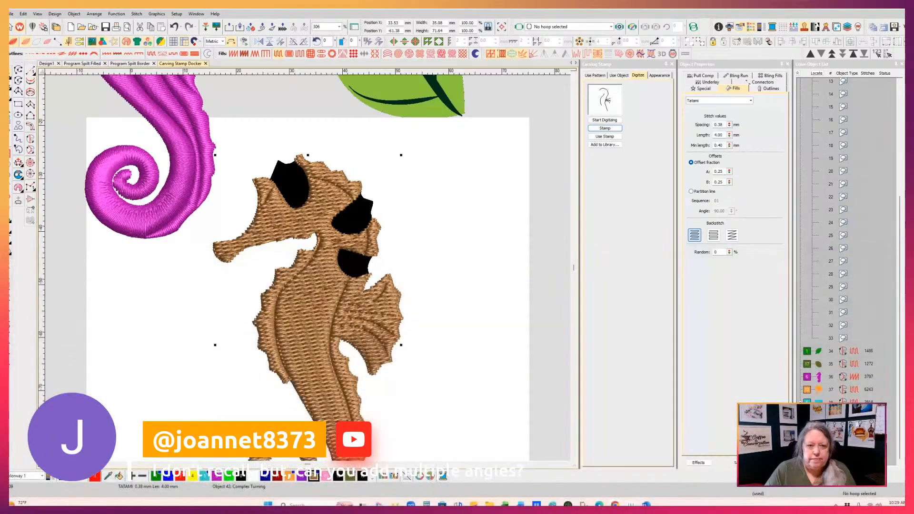
# - Change the brown seahorse's fill stitch from Tatami to Satin
pyautogui.click(457, 290)
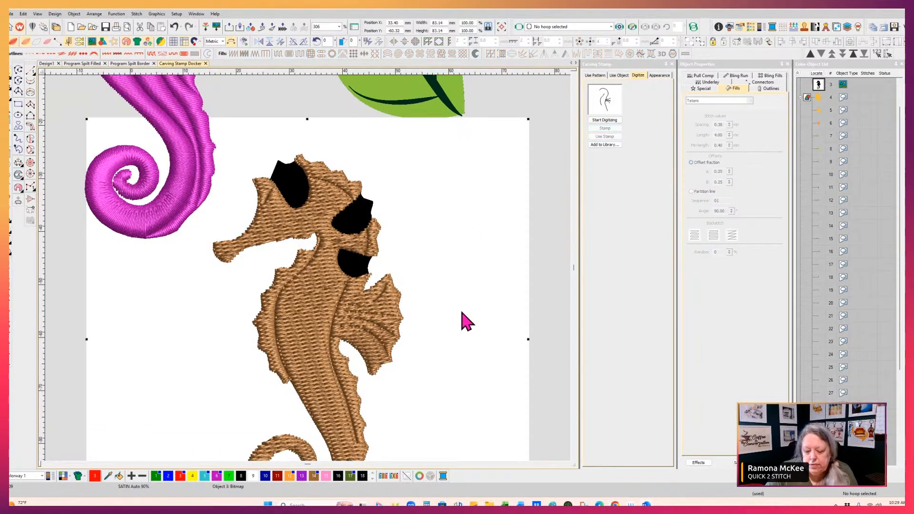
pyautogui.click(376, 346)
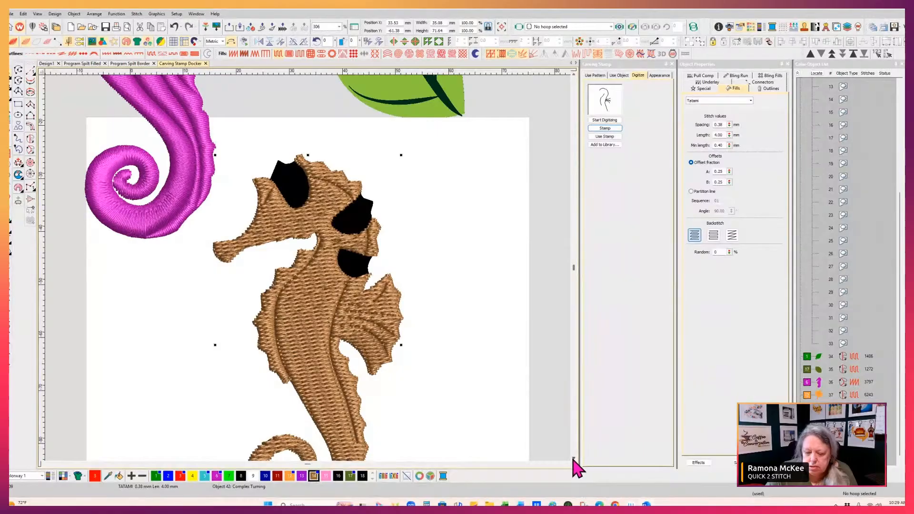
pyautogui.scroll(-3, 574, 459)
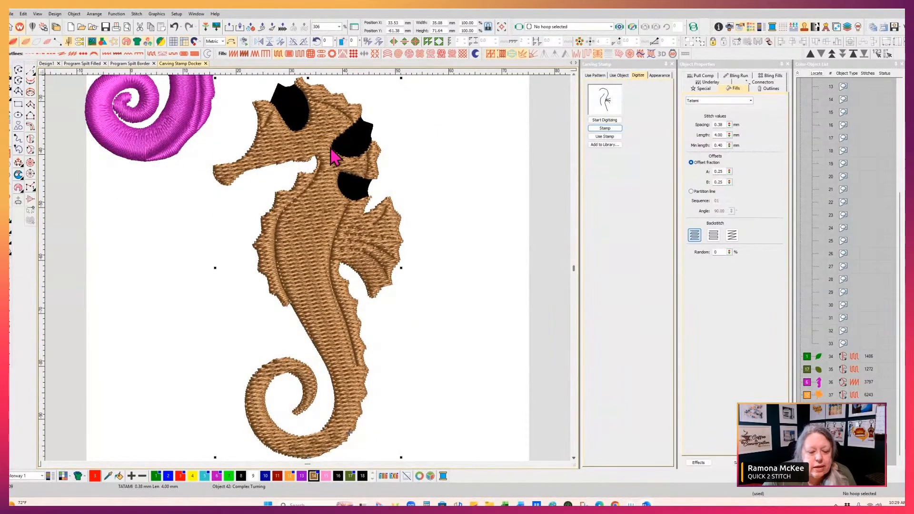
pyautogui.click(234, 54)
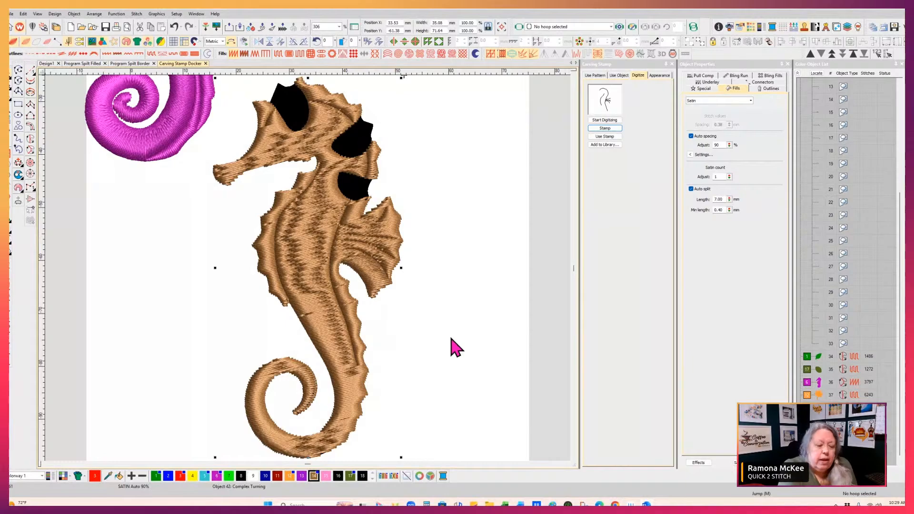
# - Add several stitch angle lines across the brown seahorse's curled tail, from the tip around to the bottom of the curl
pyautogui.click(30, 174)
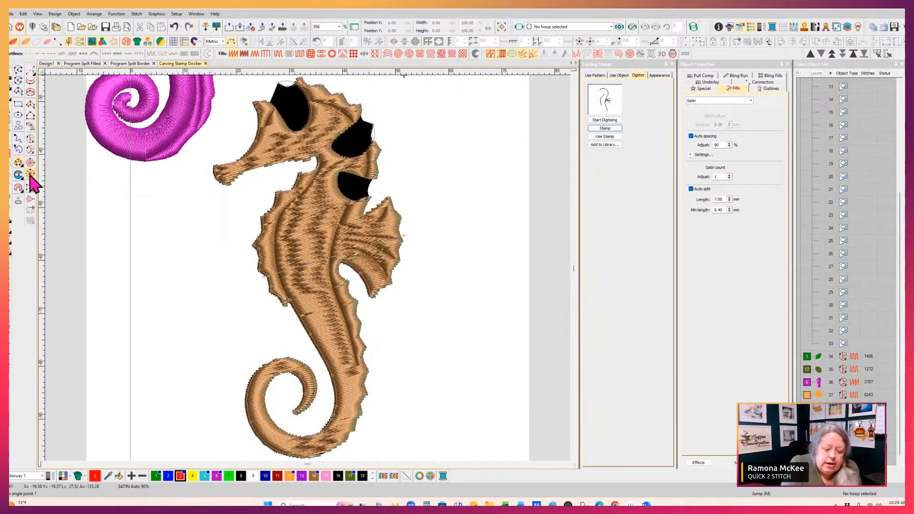
pyautogui.click(265, 342)
pyautogui.click(282, 383)
pyautogui.click(242, 424)
pyautogui.click(271, 407)
pyautogui.click(316, 431)
pyautogui.click(330, 456)
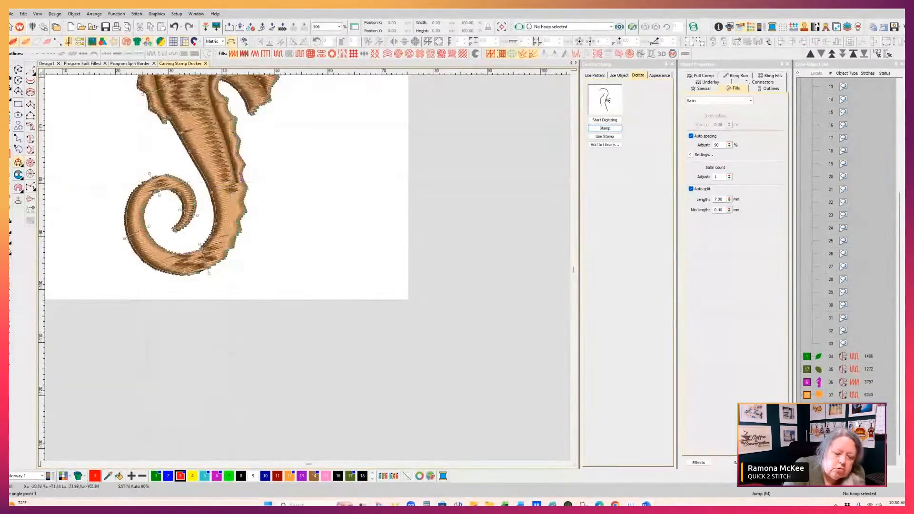
# - Add further stitch angle lines across the brown seahorse's lower body, waist, neck, head and snout, and apply all the angles
pyautogui.click(277, 287)
pyautogui.click(317, 281)
pyautogui.click(244, 224)
pyautogui.click(307, 215)
pyautogui.click(266, 164)
pyautogui.click(296, 175)
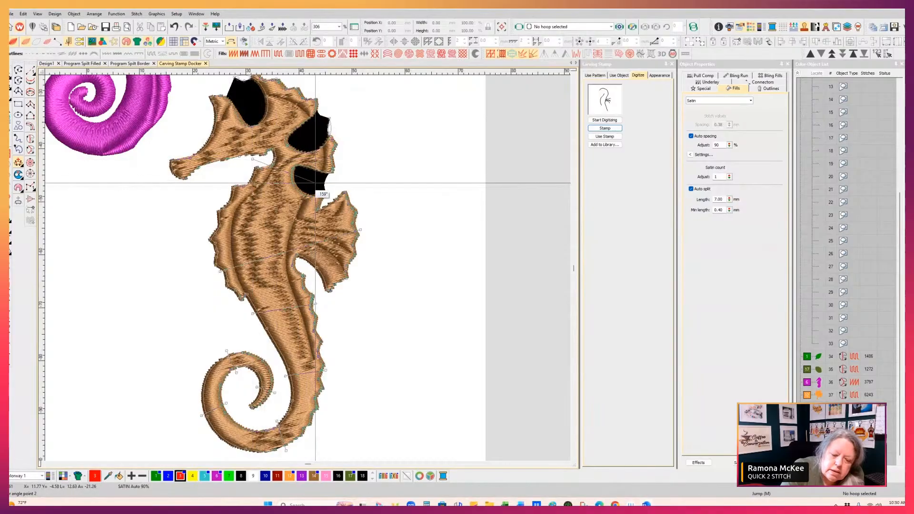
pyautogui.click(240, 166)
pyautogui.click(251, 100)
pyautogui.click(183, 138)
pyautogui.click(198, 175)
pyautogui.press('Return')
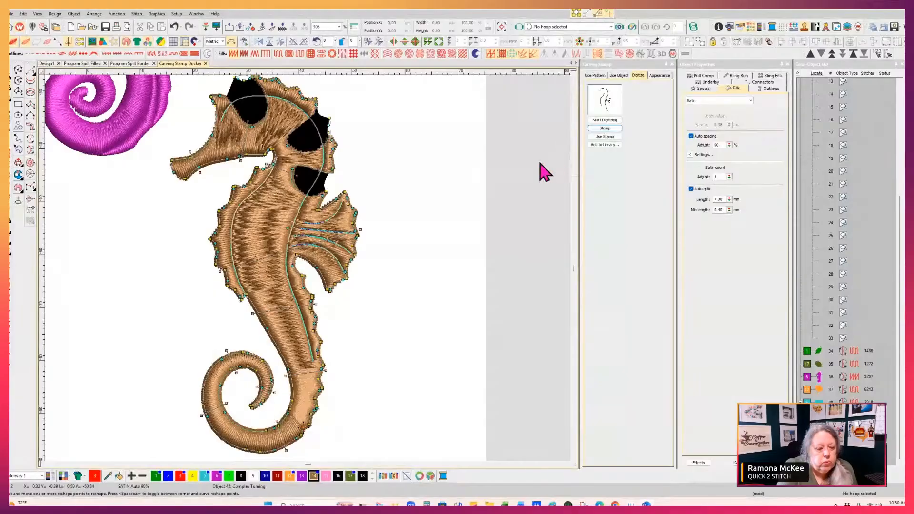
pyautogui.click(13, 81)
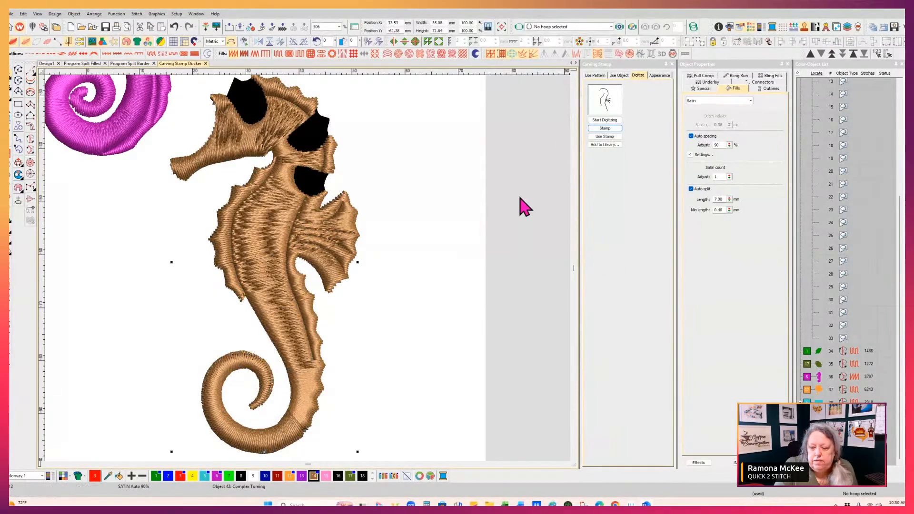
# - Preview the softened stamp appearance on the brown seahorse and switch it off again
pyautogui.click(574, 76)
pyautogui.click(574, 75)
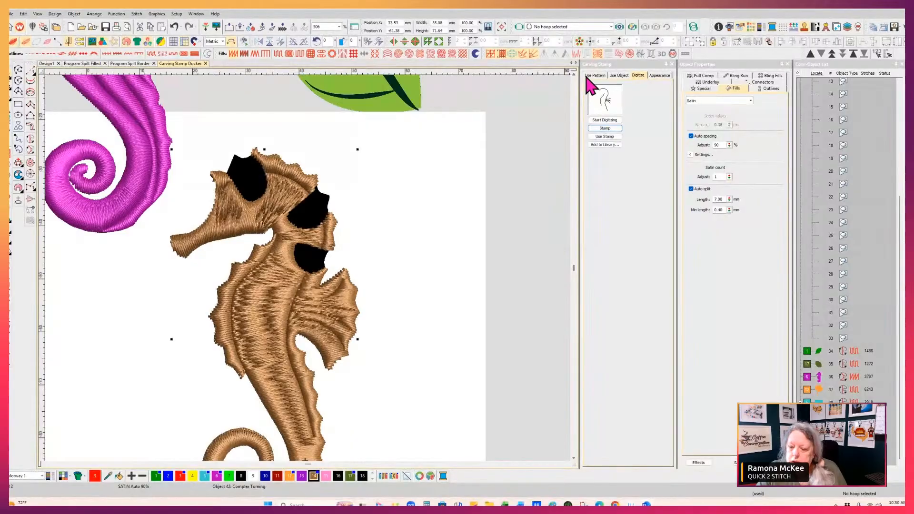
pyautogui.click(659, 76)
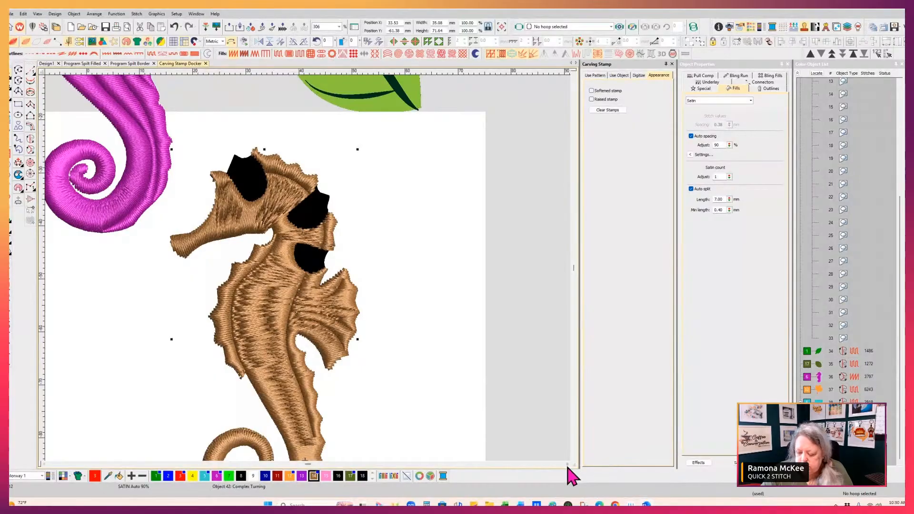
pyautogui.click(567, 464)
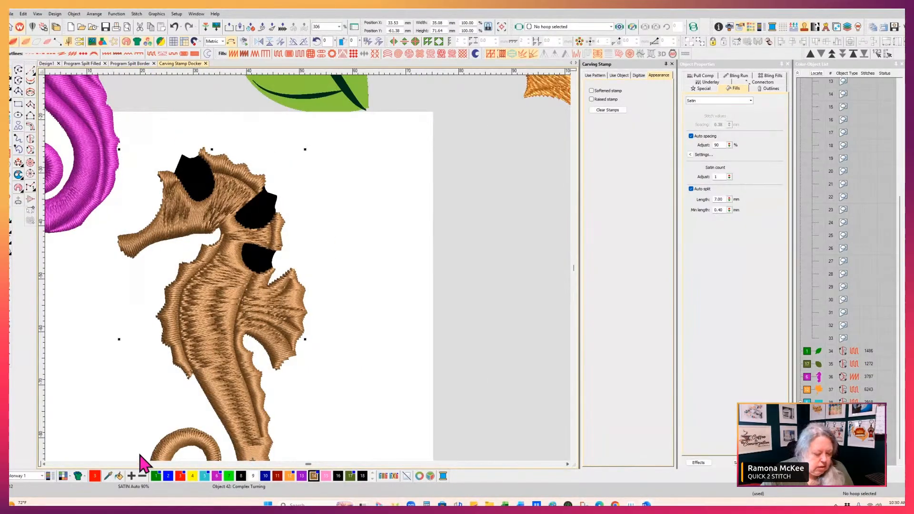
pyautogui.click(45, 463)
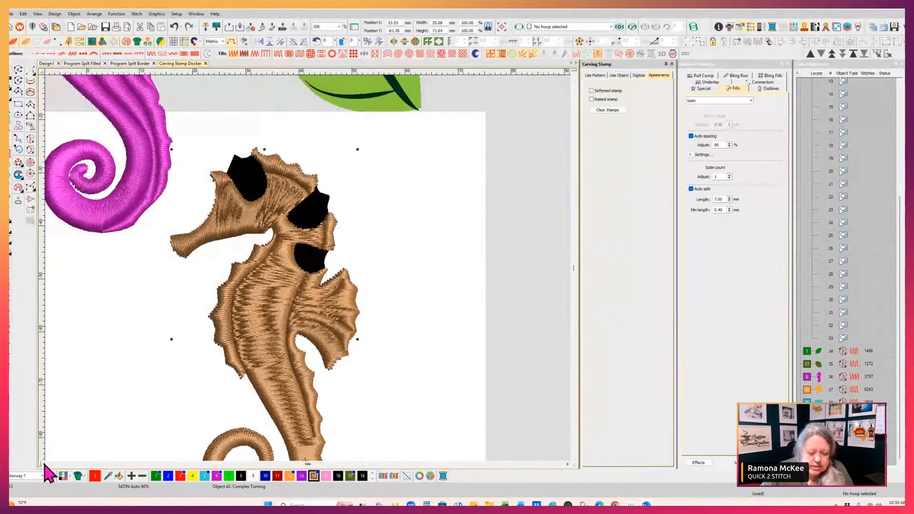
pyautogui.click(44, 464)
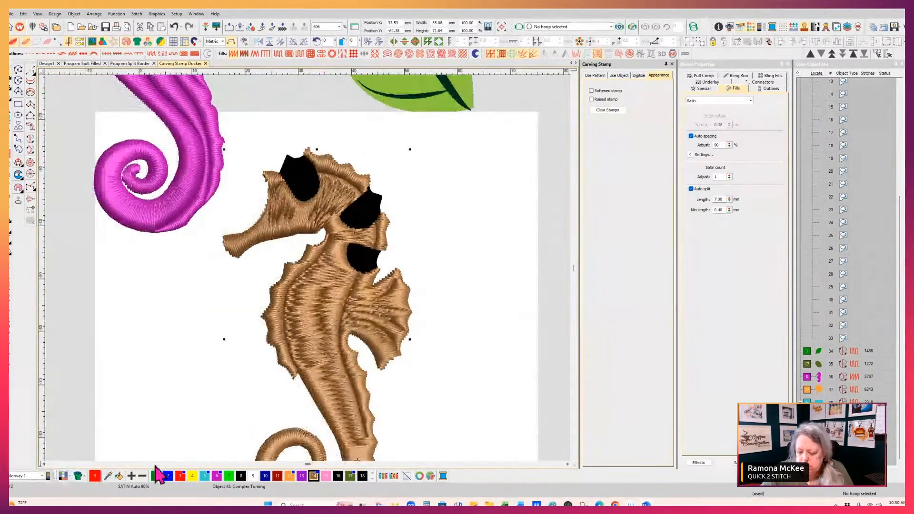
pyautogui.click(573, 460)
pyautogui.click(574, 460)
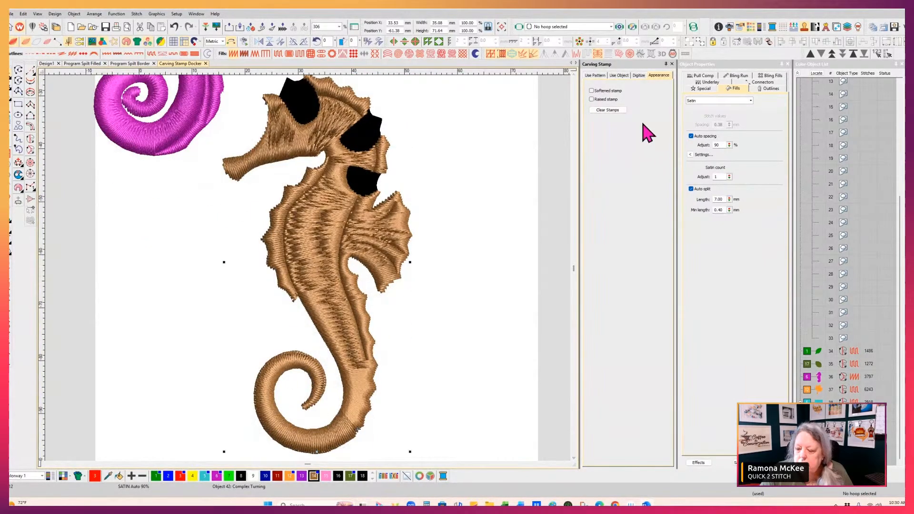
pyautogui.click(593, 99)
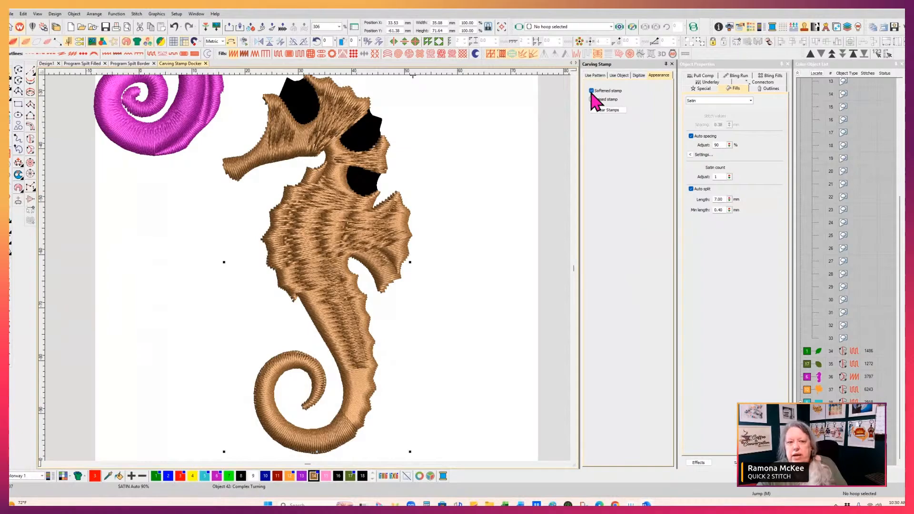
pyautogui.click(592, 100)
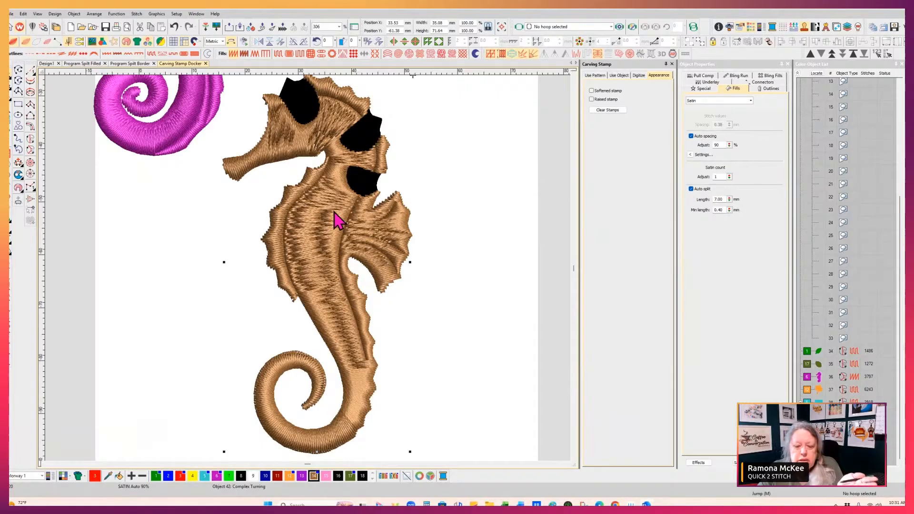
# - Set the brown seahorse's fill back to Tatami and preview the raised stamp appearance on it, leaving the option switched off
pyautogui.click(279, 54)
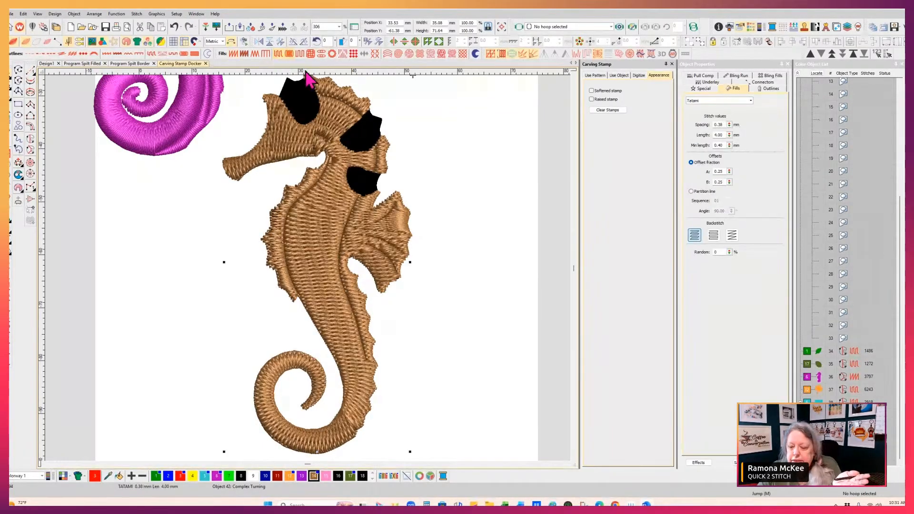
pyautogui.click(592, 99)
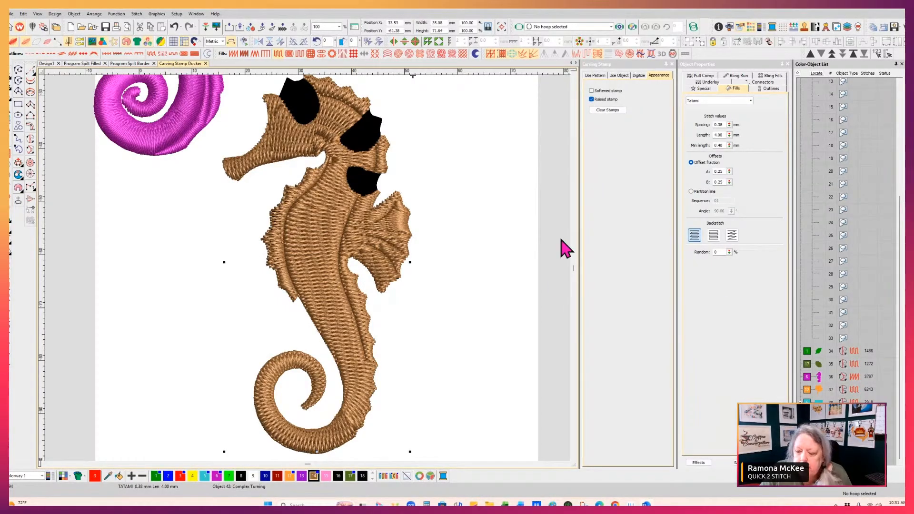
pyautogui.click(601, 112)
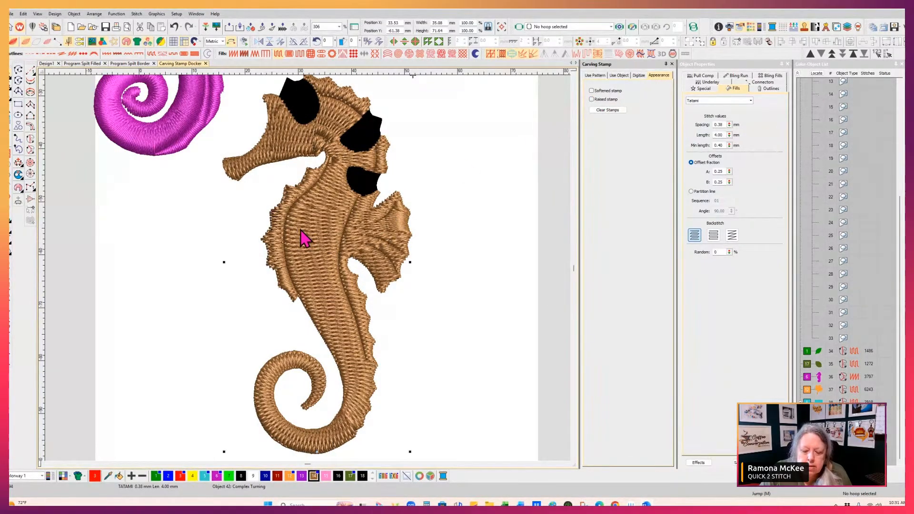
pyautogui.click(314, 238)
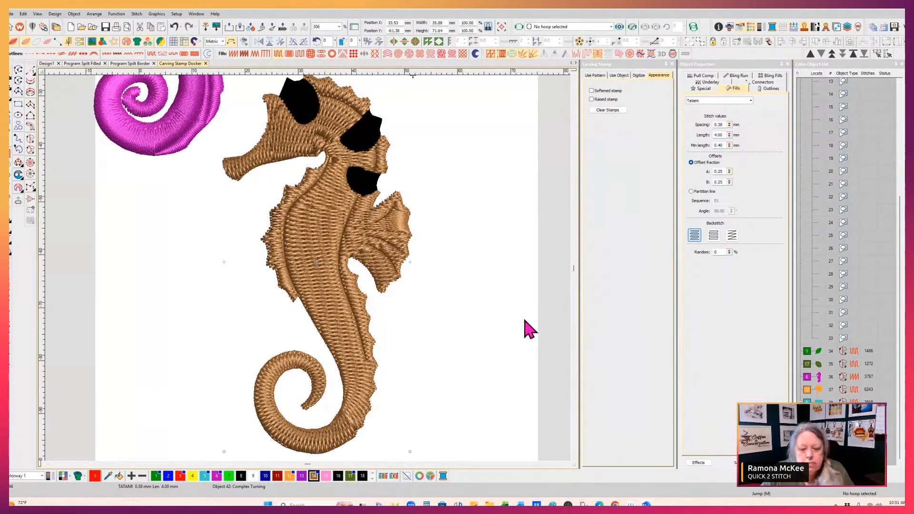
# - Select the red leaf-stamped rectangle and toggle its raised stamp appearance on and off to compare the effect
pyautogui.click(339, 27)
pyautogui.click(327, 40)
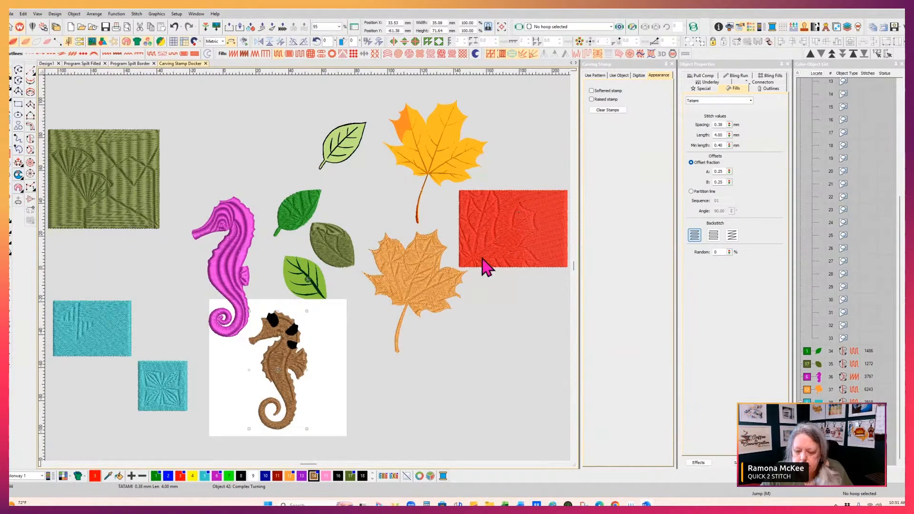
pyautogui.click(520, 253)
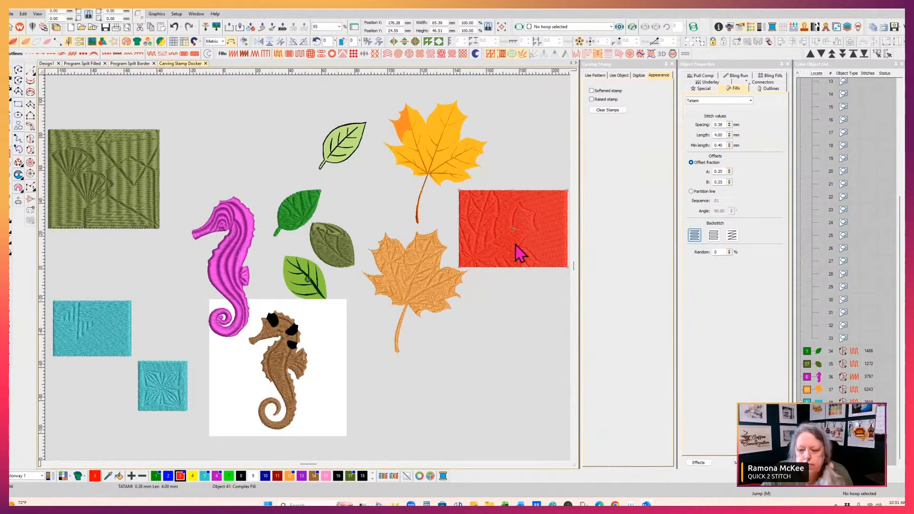
pyautogui.click(591, 100)
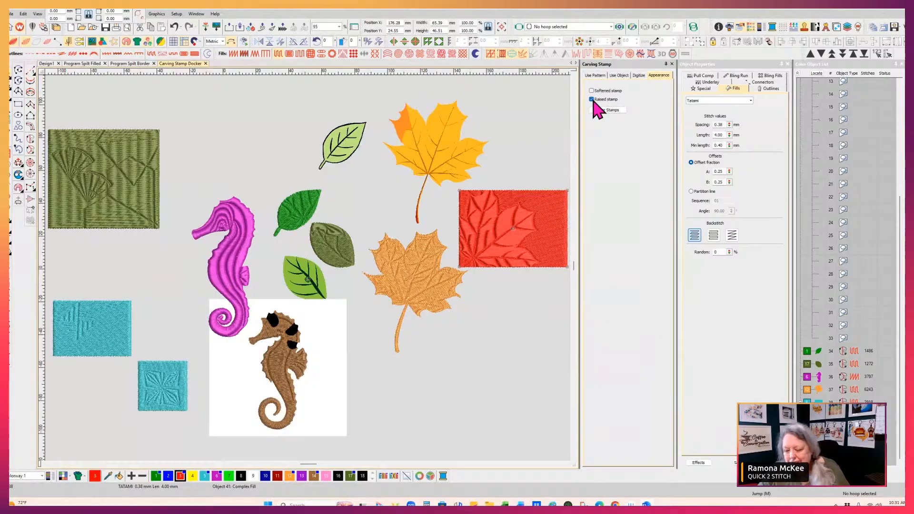
pyautogui.click(591, 99)
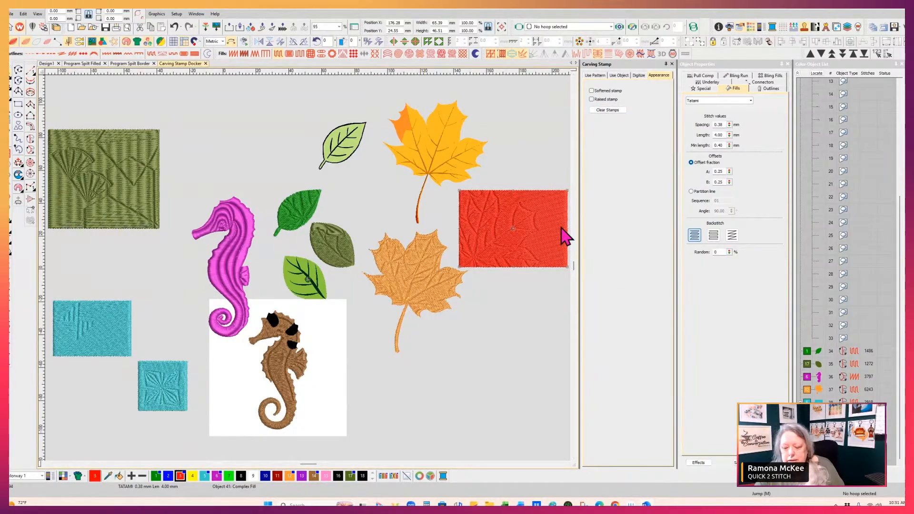
# - Apply the raised stamp appearance to the red rectangle's leaf carving
pyautogui.click(339, 28)
pyautogui.click(343, 46)
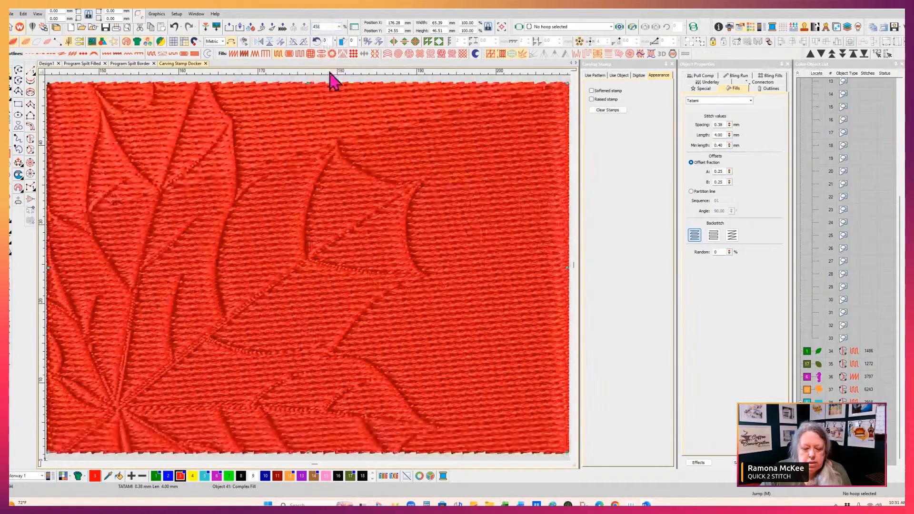
pyautogui.click(339, 27)
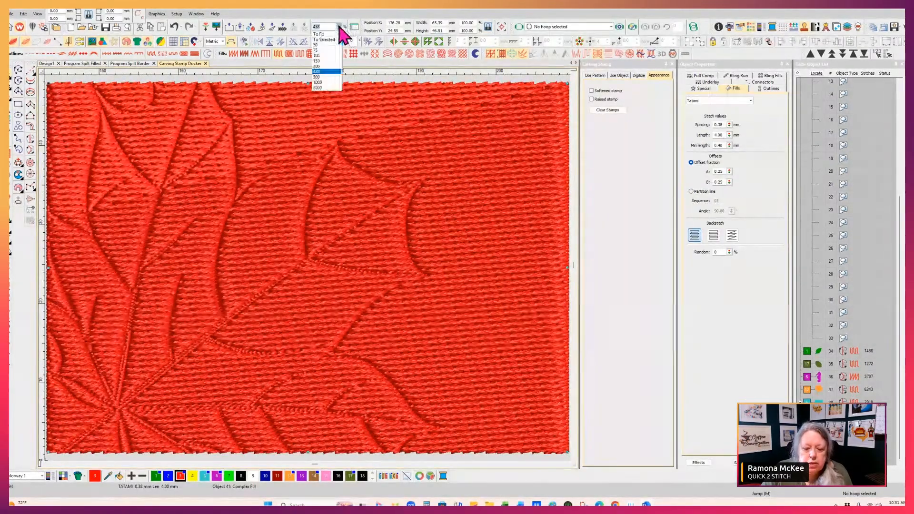
pyautogui.click(327, 67)
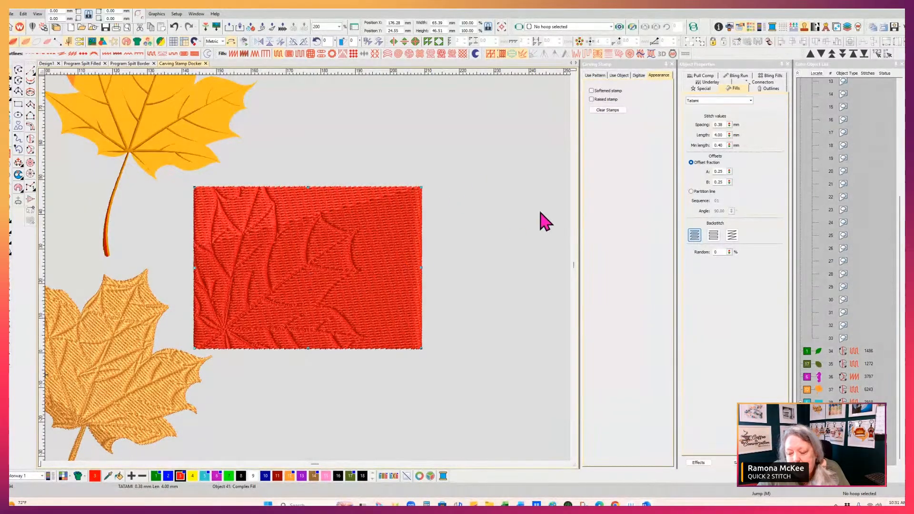
pyautogui.click(591, 100)
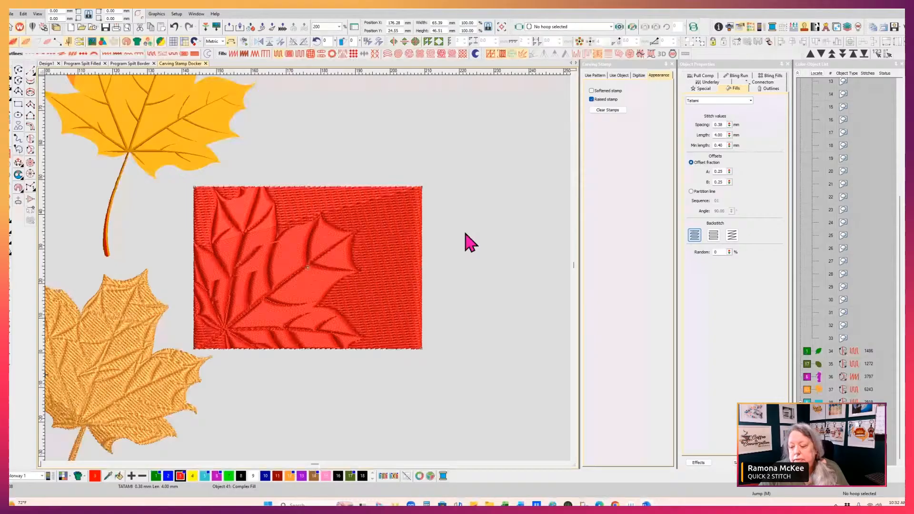
# - Clear and restore the red rectangle's stamps, and clear all stamps from the orange stitched maple leaf
pyautogui.click(609, 111)
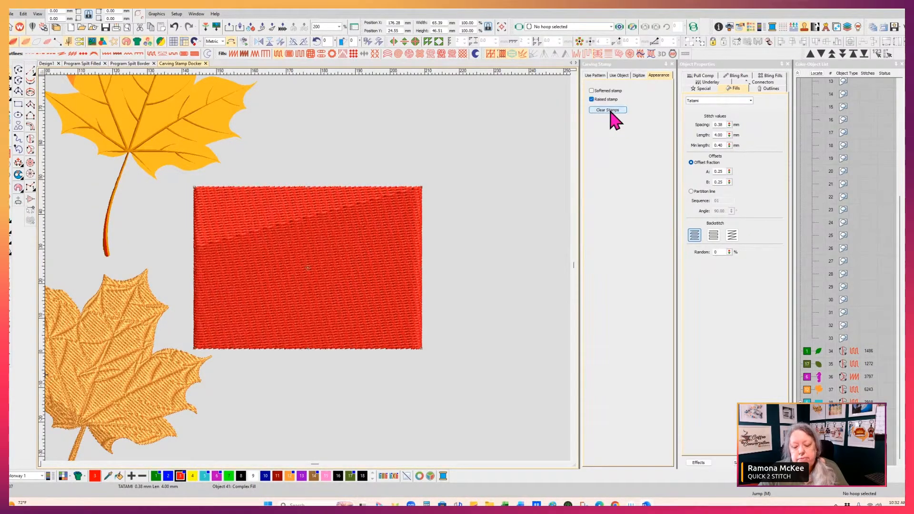
pyautogui.click(175, 27)
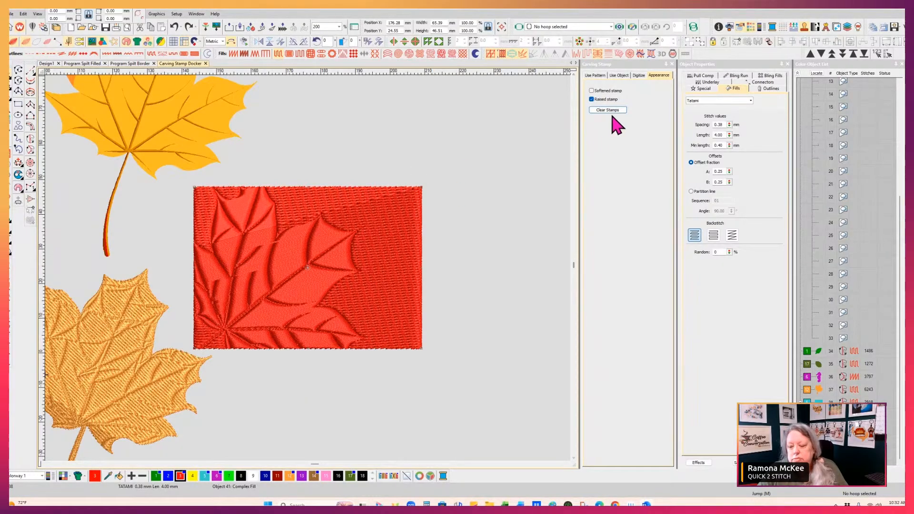
pyautogui.click(110, 376)
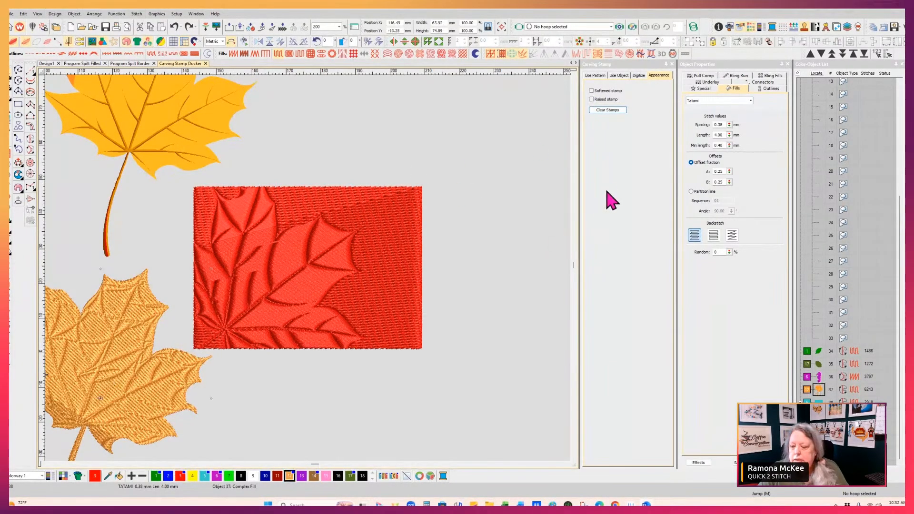
pyautogui.click(607, 110)
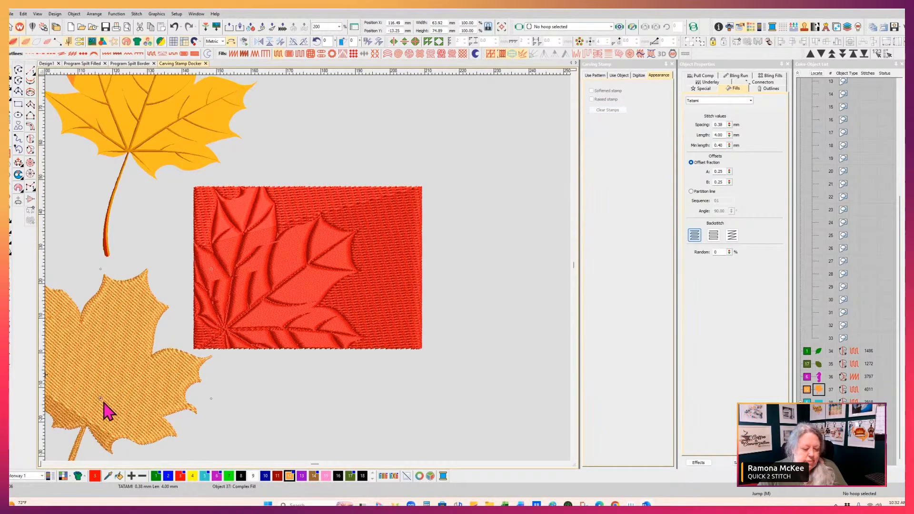
# - Select the olive green stitched leaf beside the orange maple leaf and clear all of its carving stamps
pyautogui.click(43, 464)
pyautogui.click(44, 465)
pyautogui.click(43, 465)
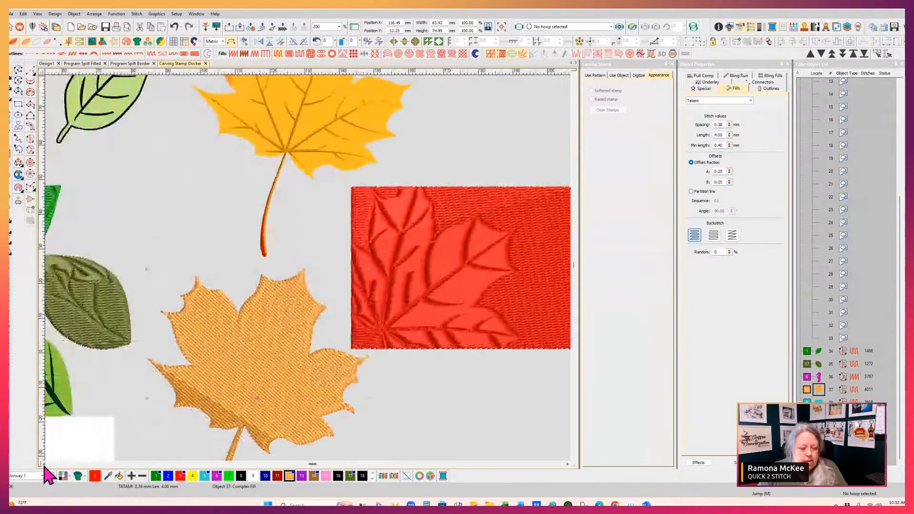
pyautogui.click(44, 464)
pyautogui.click(44, 465)
pyautogui.click(44, 464)
pyautogui.click(261, 283)
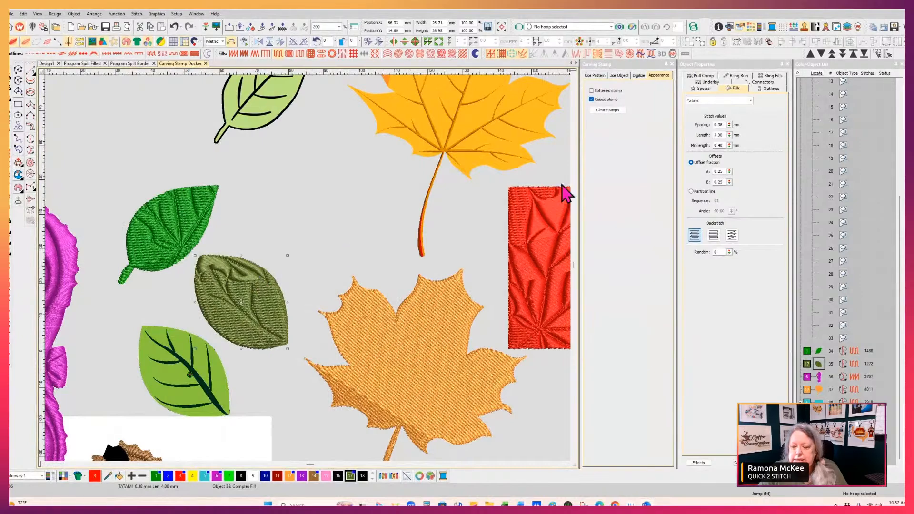
pyautogui.click(609, 111)
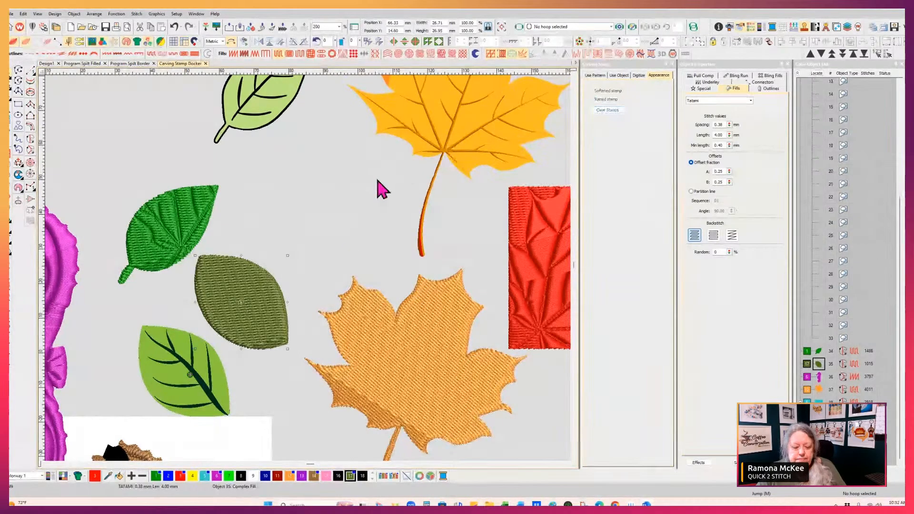
pyautogui.click(307, 201)
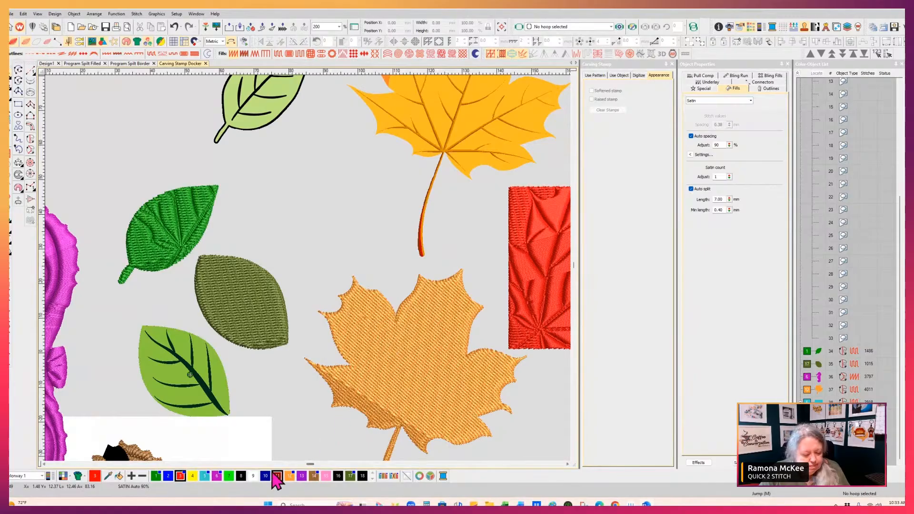
# - Digitize a fish-shaped run outline about 12 mm wide and 24 mm high in the empty area beside the light green outlined leaf
pyautogui.click(44, 463)
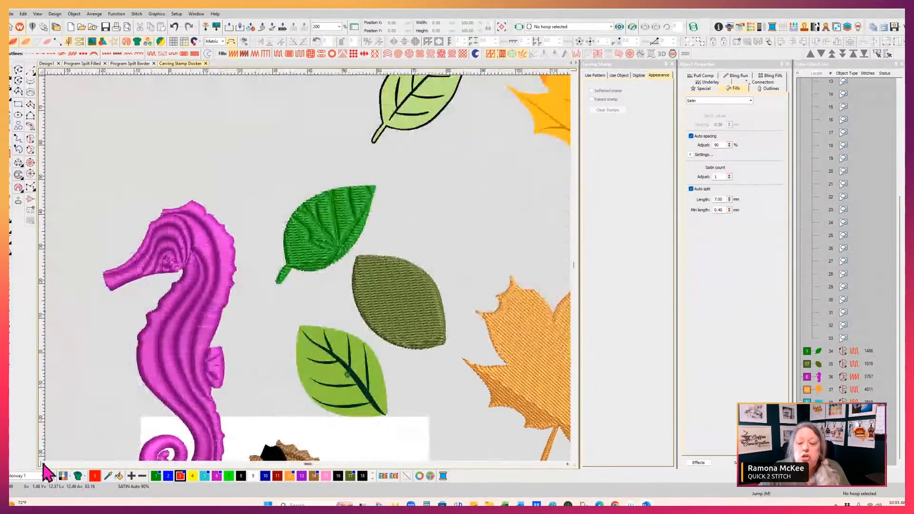
pyautogui.click(574, 75)
pyautogui.click(574, 74)
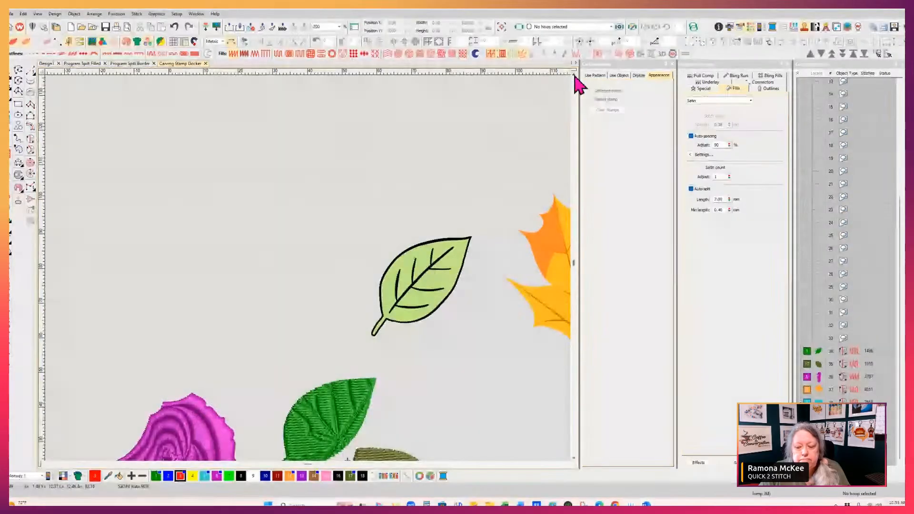
pyautogui.click(44, 464)
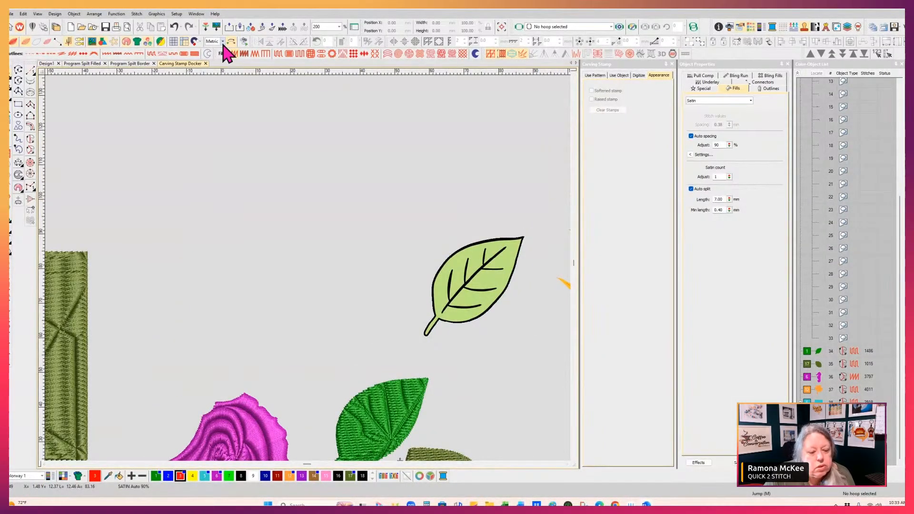
pyautogui.click(73, 13)
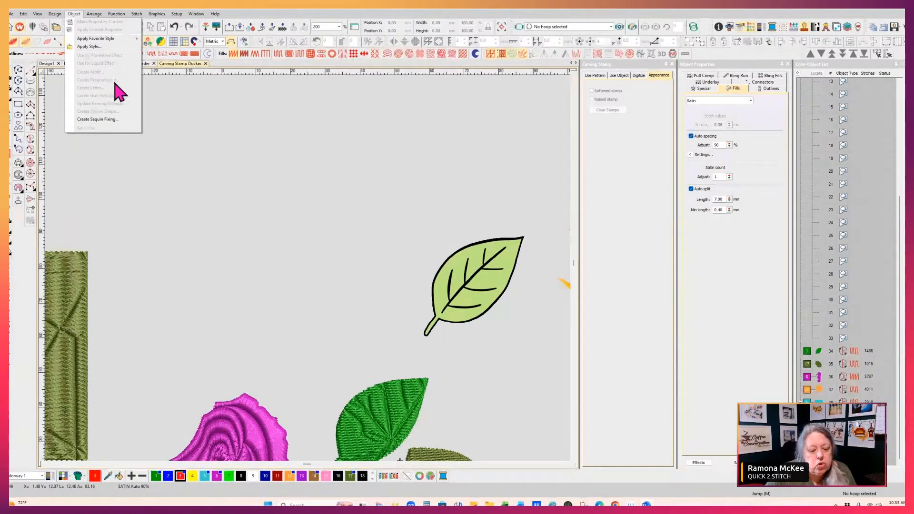
pyautogui.click(214, 167)
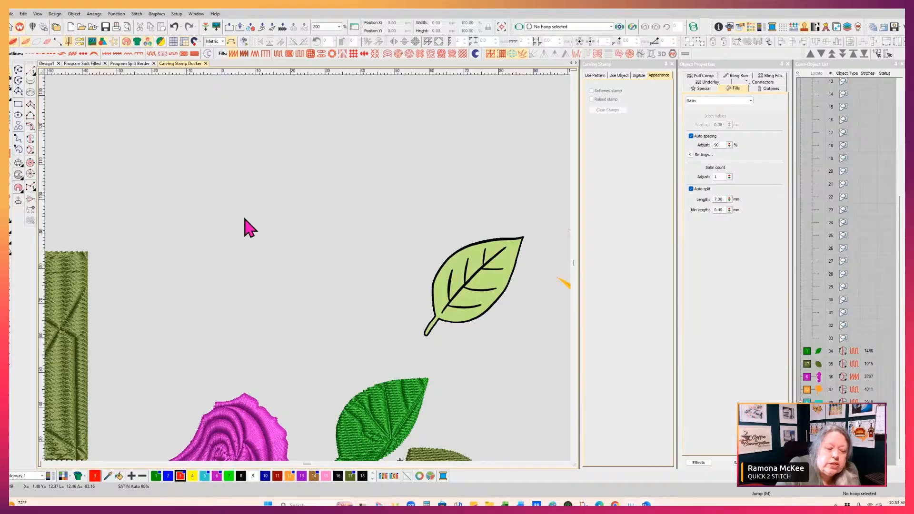
pyautogui.click(18, 69)
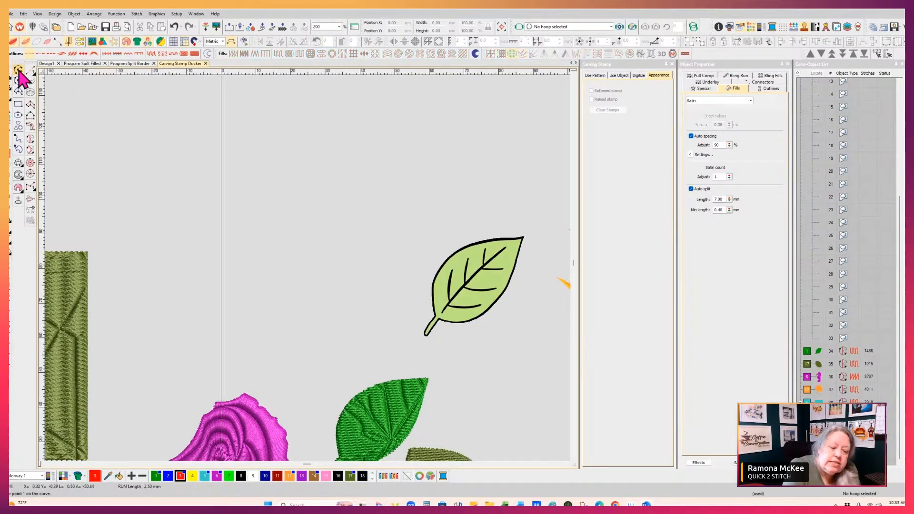
pyautogui.click(254, 289)
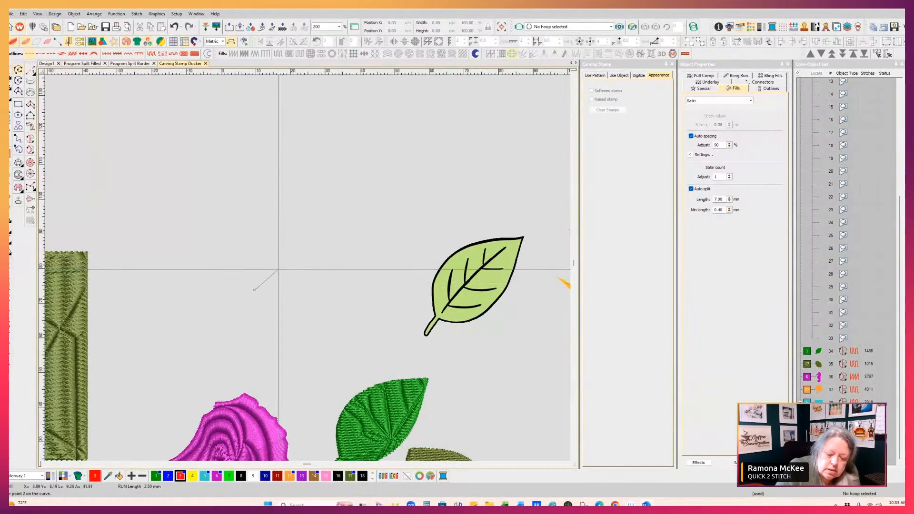
pyautogui.click(276, 272)
pyautogui.click(280, 241)
pyautogui.click(268, 209)
pyautogui.click(256, 246)
pyautogui.click(276, 273)
pyautogui.click(294, 288)
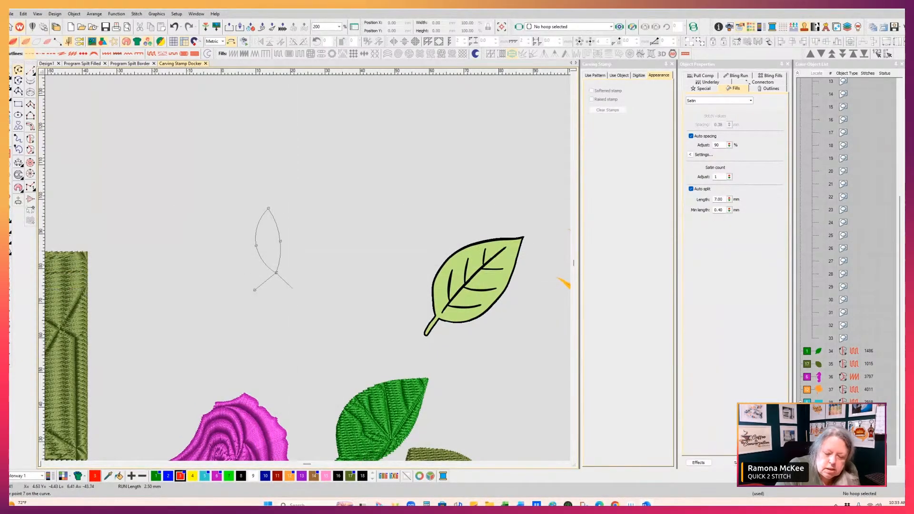
pyautogui.press('Return')
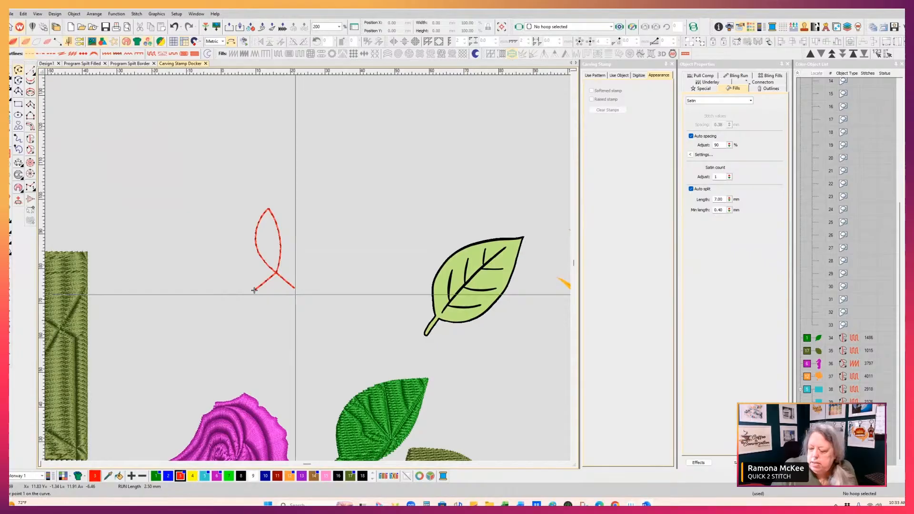
pyautogui.press('Escape')
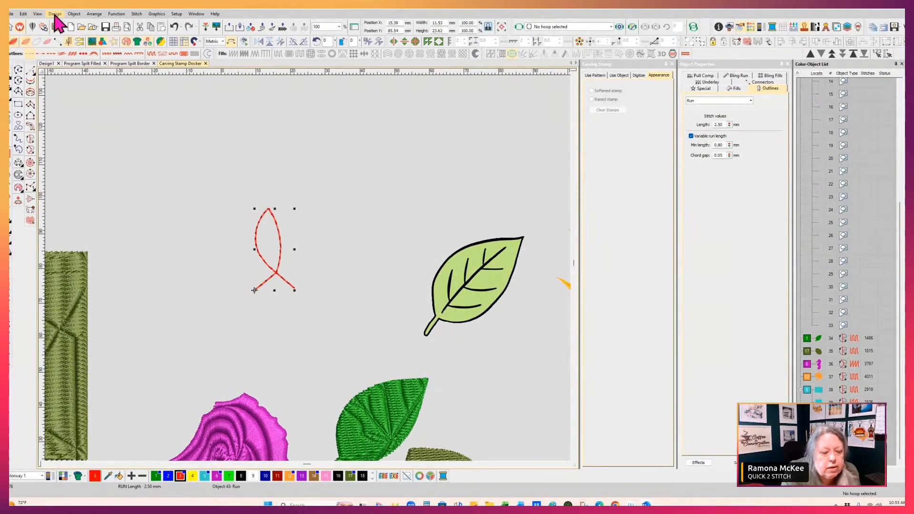
# - Create a program split named "fish3" from the fish outline, accepting that it affects new designs based on the Normal template
pyautogui.click(75, 14)
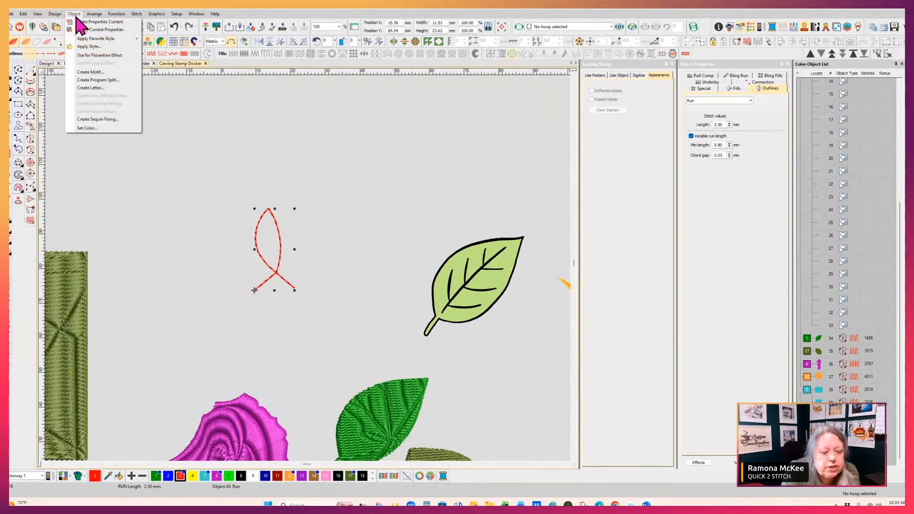
pyautogui.click(112, 80)
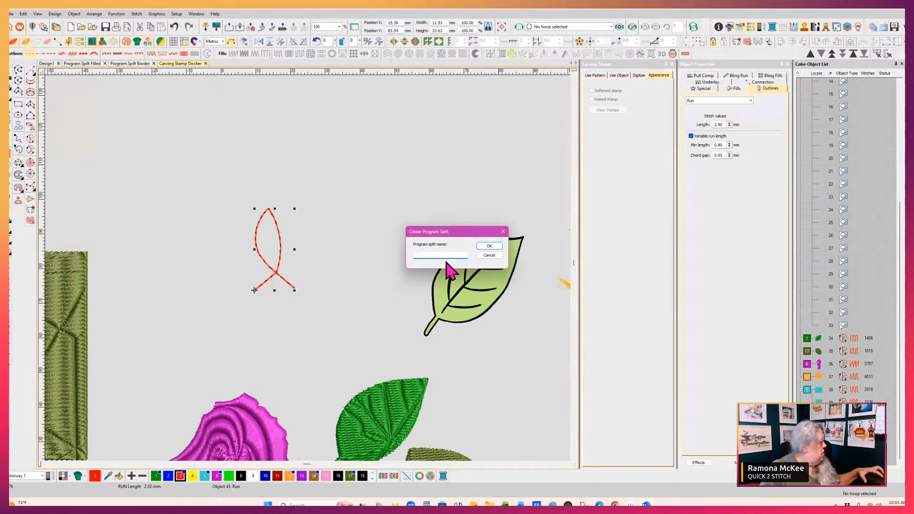
pyautogui.write('fis')
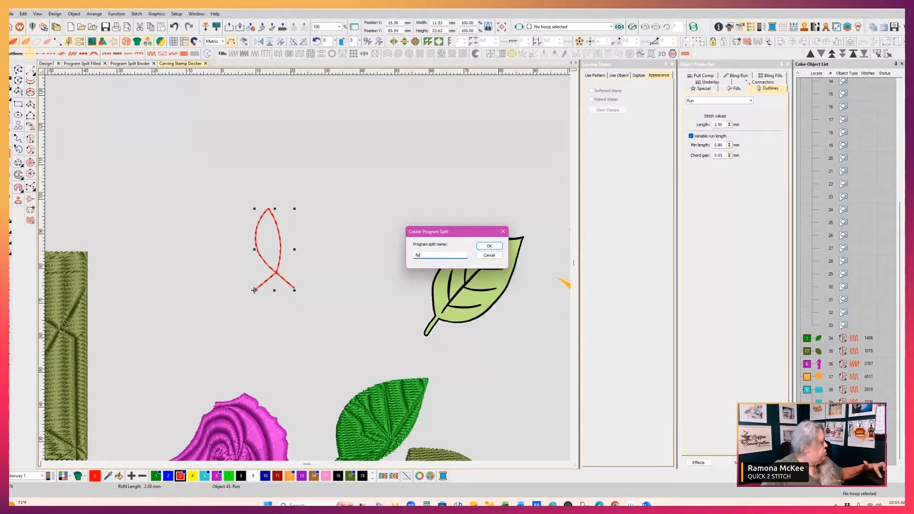
pyautogui.write('h3')
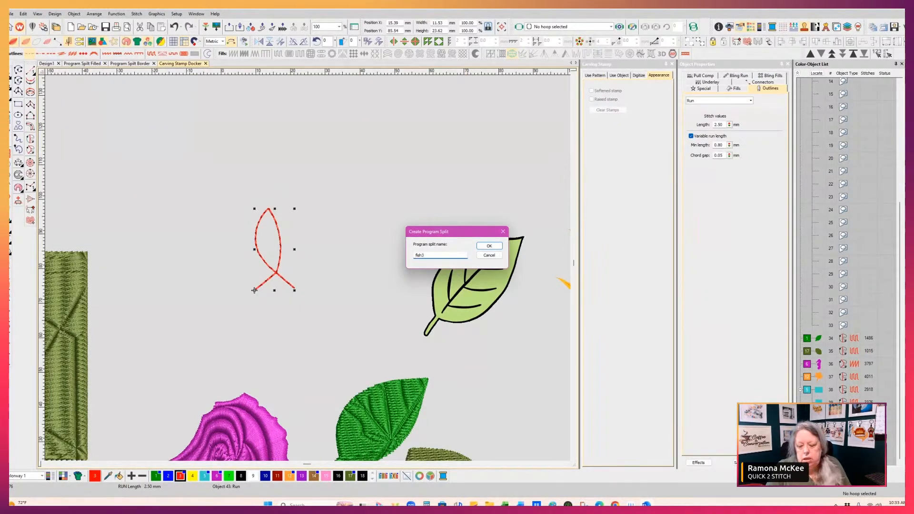
pyautogui.click(490, 247)
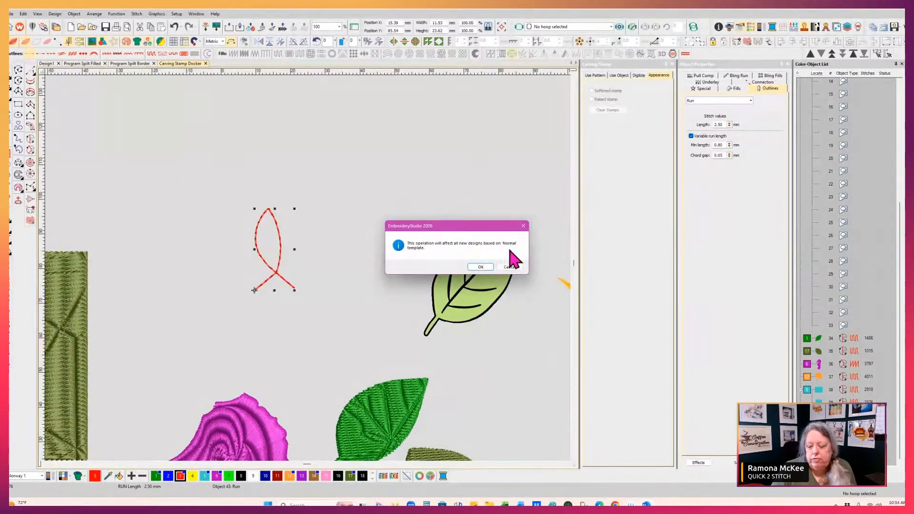
pyautogui.click(479, 267)
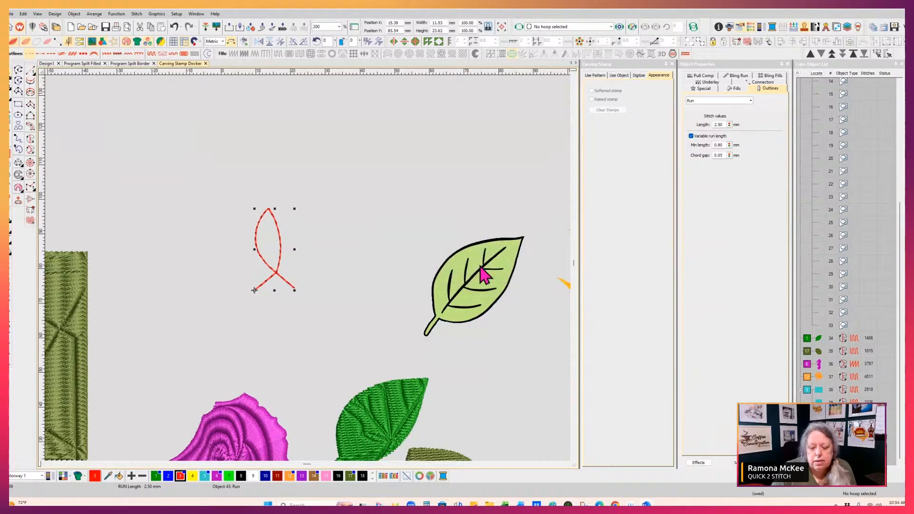
# - Draw a rectangle about 17 mm by 14 mm above the fish outline and fill it with the fish3 program split
pyautogui.click(337, 138)
pyautogui.moveTo(332, 123); pyautogui.dragTo(394, 184)
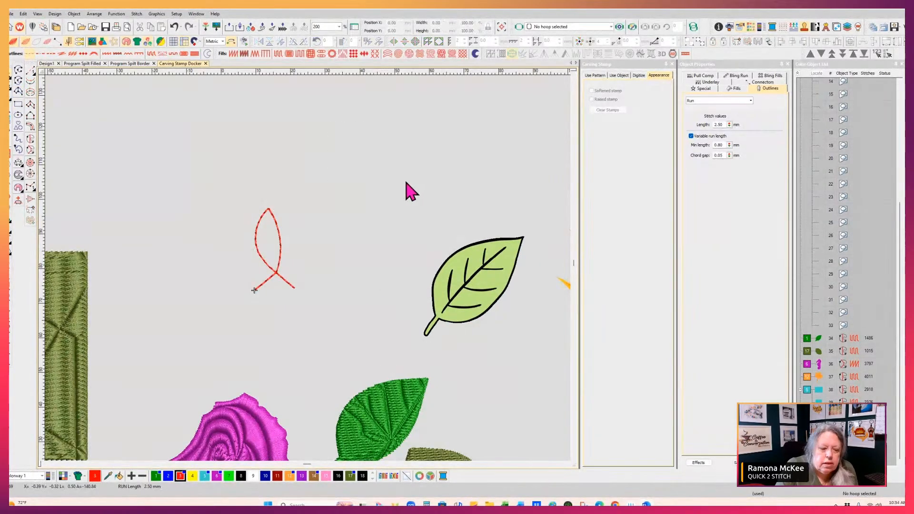
pyautogui.click(18, 104)
pyautogui.moveTo(349, 131)
pyautogui.mouseDown()
pyautogui.moveTo(390, 175)
pyautogui.moveTo(407, 178)
pyautogui.mouseUp()
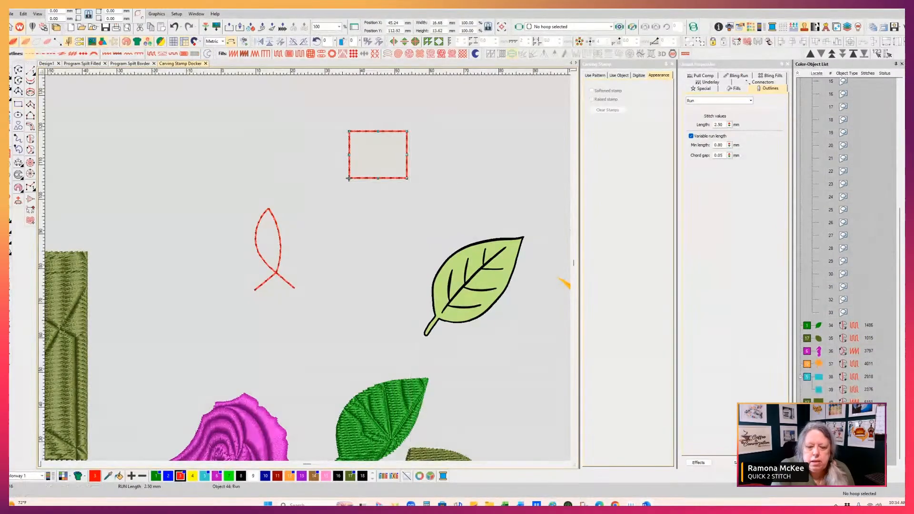
pyautogui.click(278, 53)
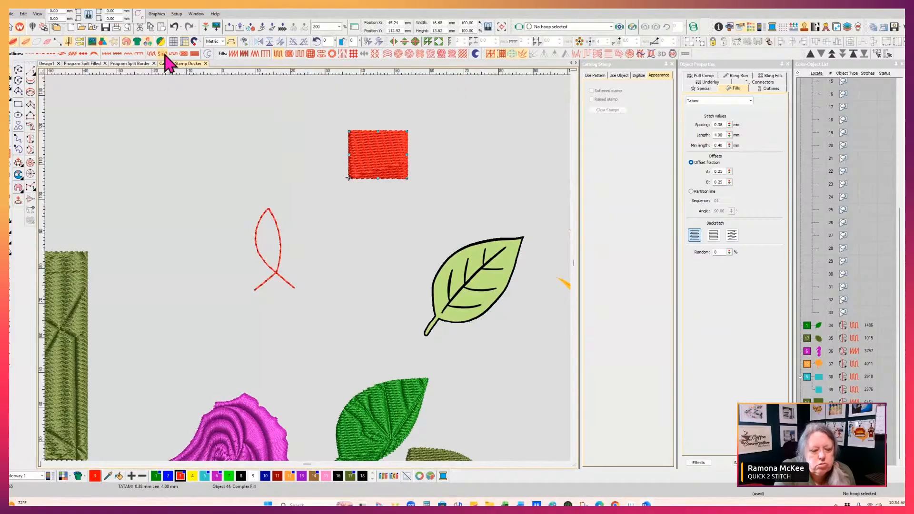
pyautogui.click(342, 54)
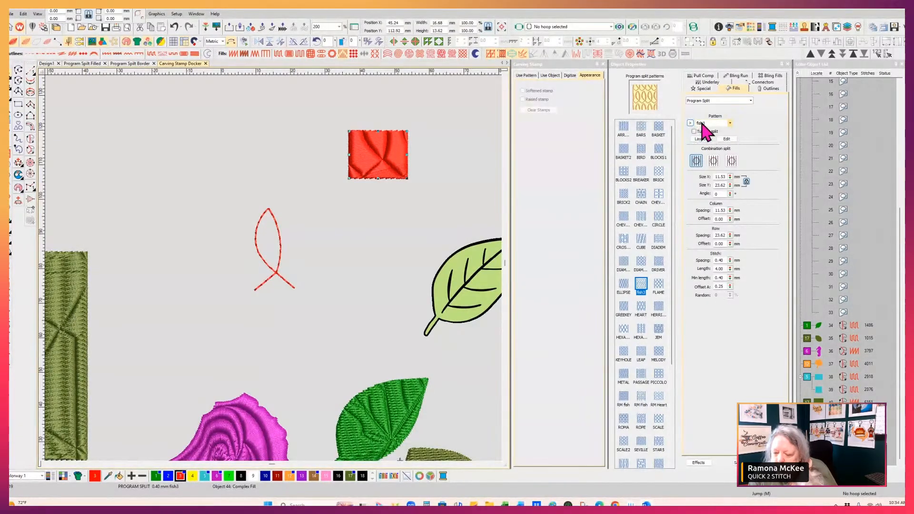
# - Set the rectangle's program split pattern to Size X 3 mm, column spacing 3 mm and row spacing 6 mm
pyautogui.doubleClick(719, 176)
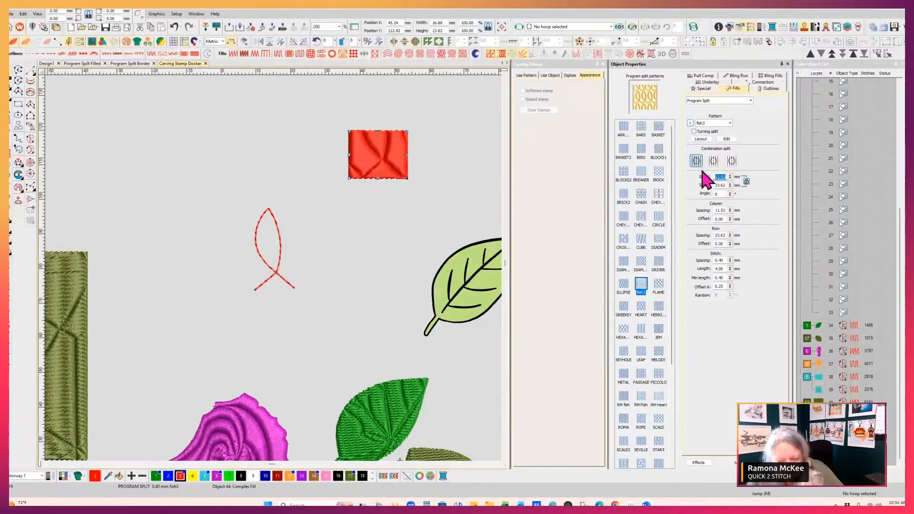
pyautogui.write('3')
pyautogui.press('Return')
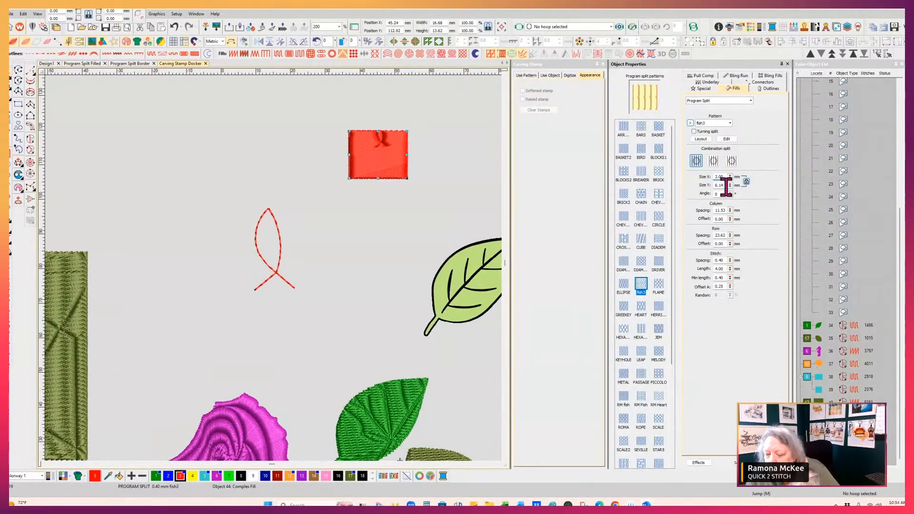
pyautogui.doubleClick(721, 210)
pyautogui.write('3')
pyautogui.press('Return')
pyautogui.doubleClick(721, 235)
pyautogui.write('6')
pyautogui.press('Return')
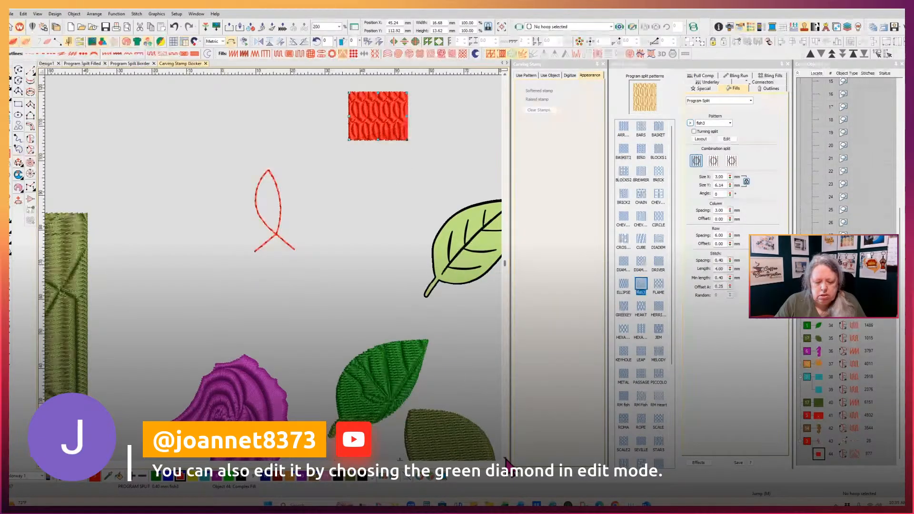
# - Select the brown stitched seahorse and reshape it by moving a reshape point beneath its snout slightly
pyautogui.scroll(-5, 506, 462)
pyautogui.scroll(-6, 507, 461)
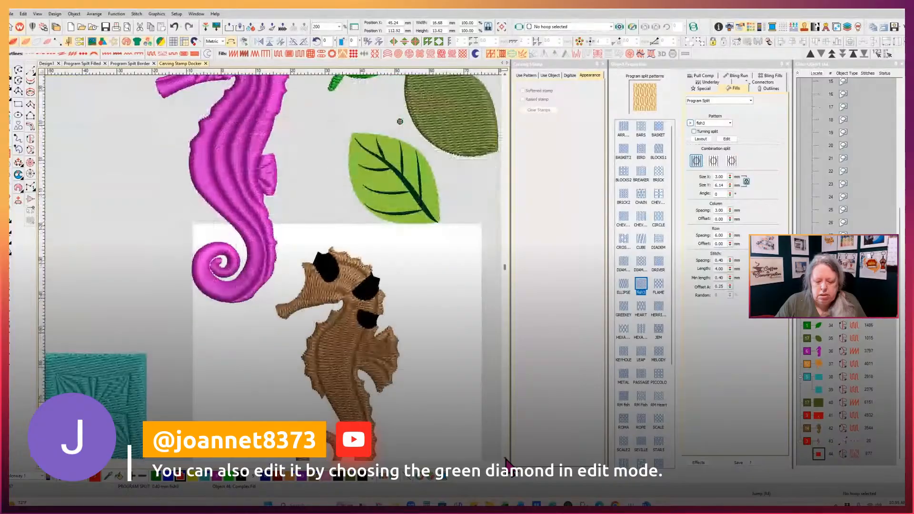
pyautogui.click(338, 287)
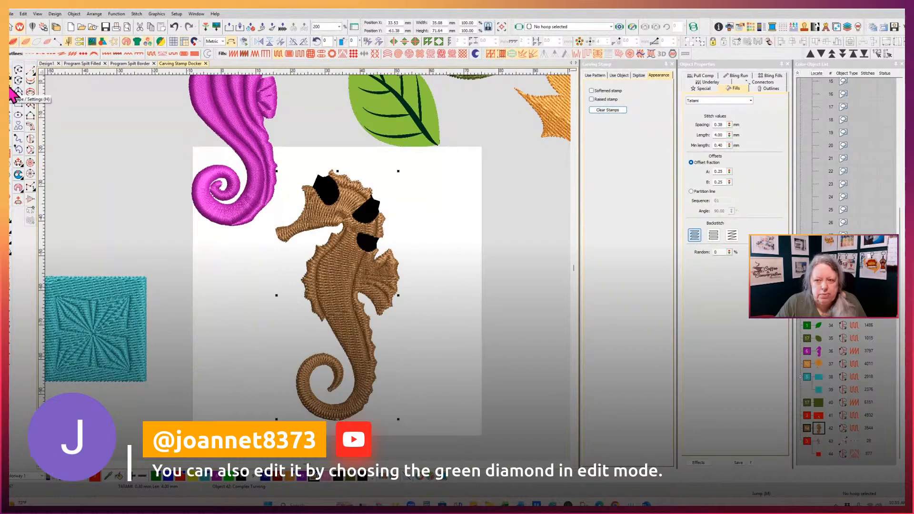
pyautogui.click(15, 93)
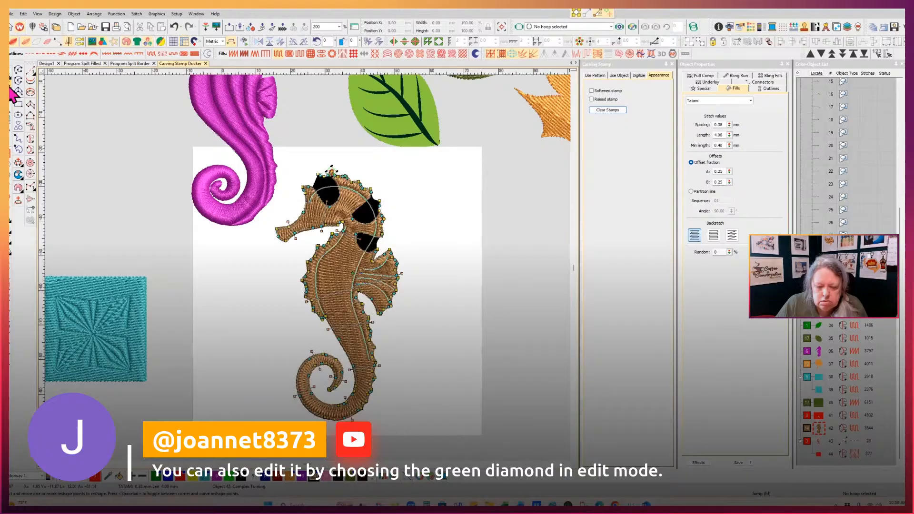
pyautogui.click(332, 170)
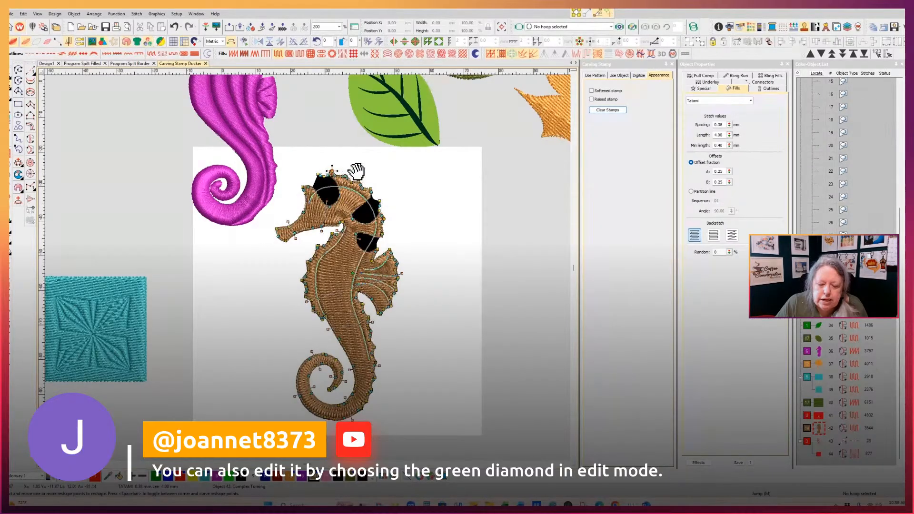
pyautogui.moveTo(314, 235); pyautogui.dragTo(303, 232)
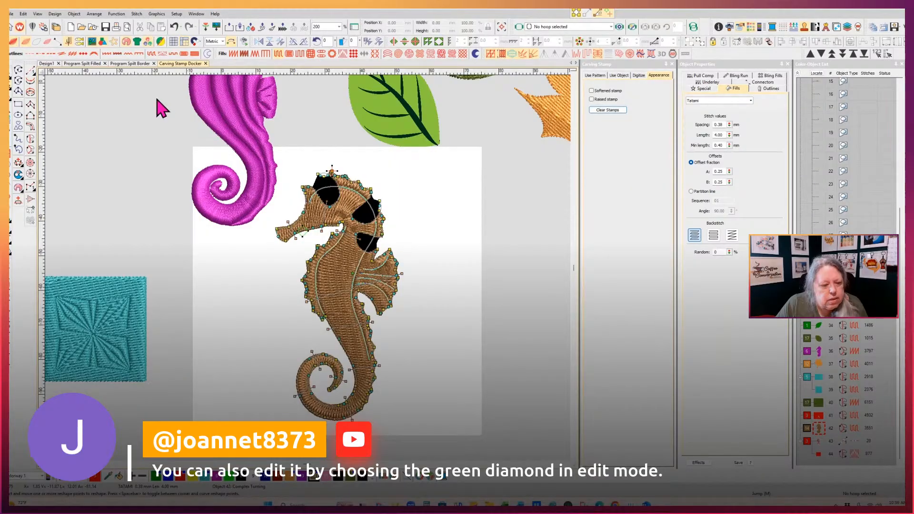
pyautogui.click(23, 14)
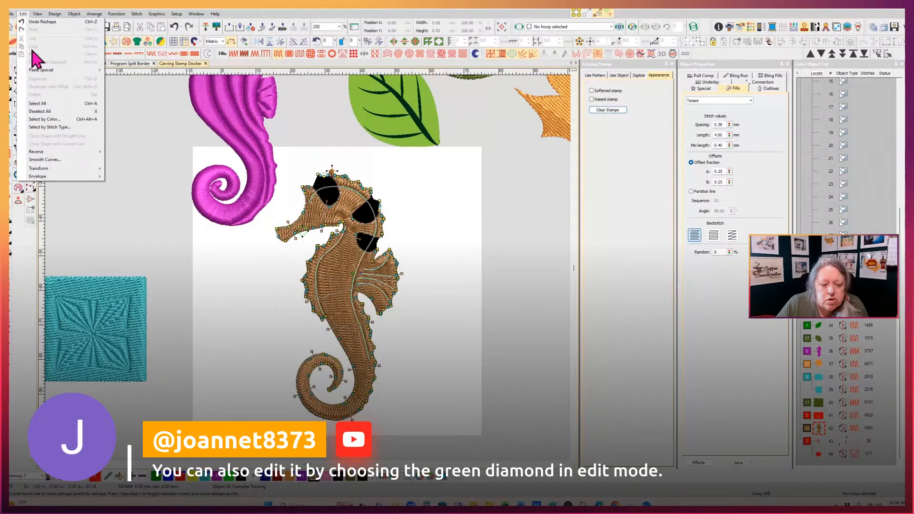
pyautogui.moveTo(101, 168)
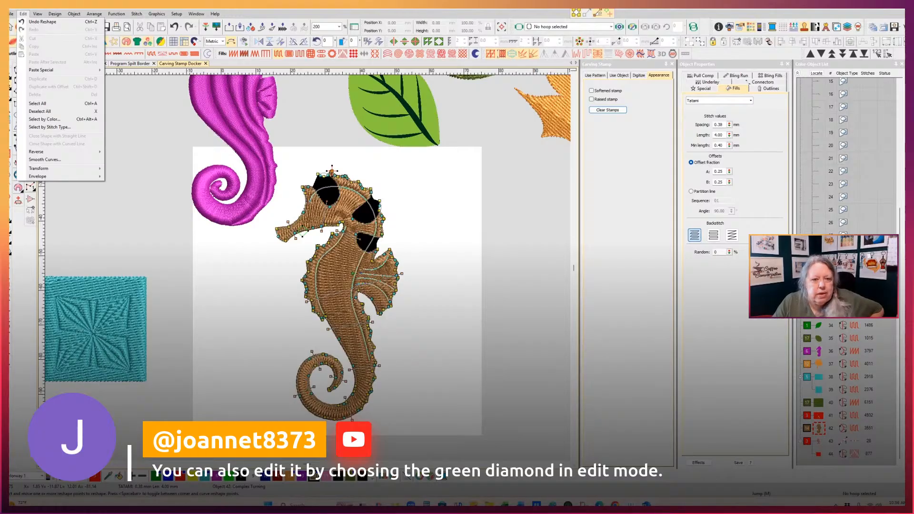
pyautogui.press('Escape')
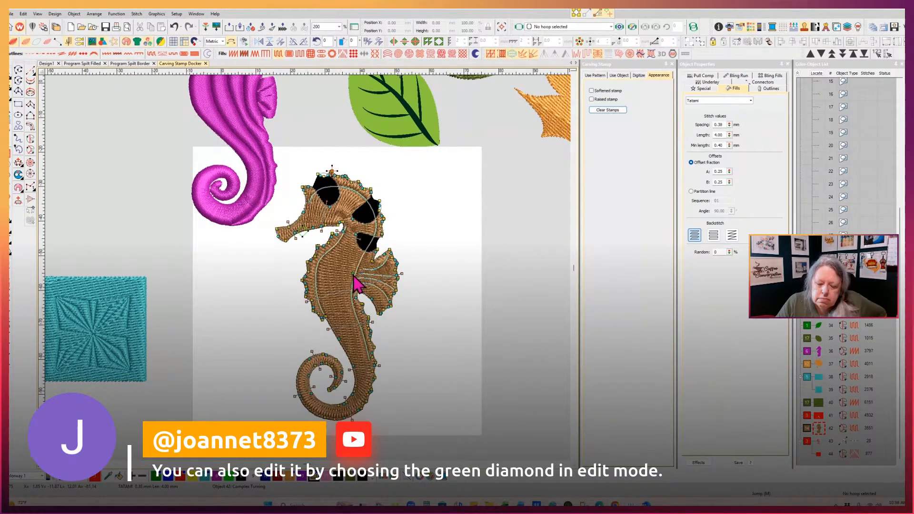
# - Move the carving stamp off the left side of the brown seahorse and back onto its body
pyautogui.moveTo(356, 284); pyautogui.dragTo(269, 285)
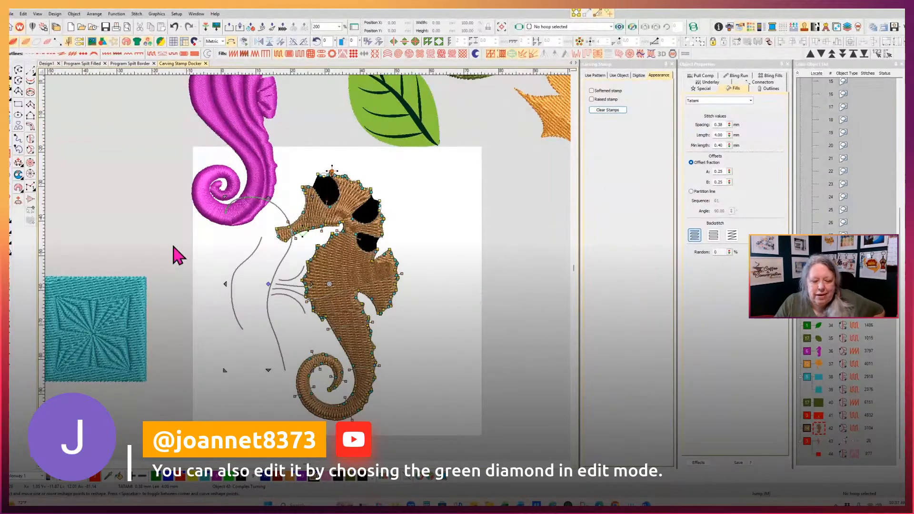
pyautogui.moveTo(268, 283); pyautogui.dragTo(351, 272)
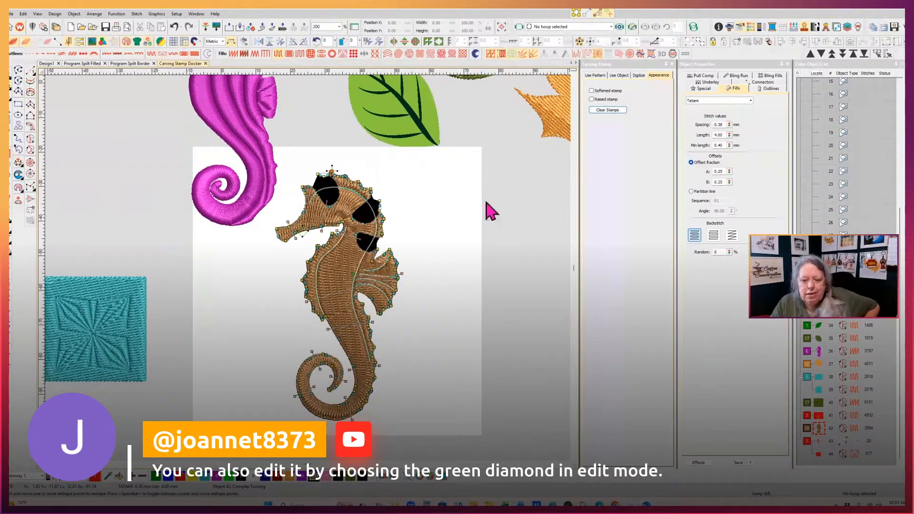
pyautogui.click(339, 27)
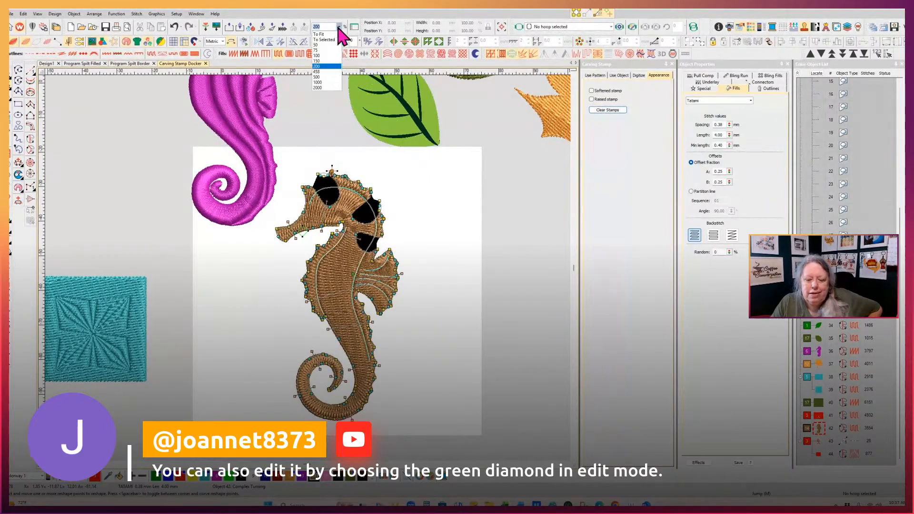
pyautogui.click(300, 263)
pyautogui.moveTo(301, 265); pyautogui.dragTo(408, 335)
pyautogui.click(506, 267)
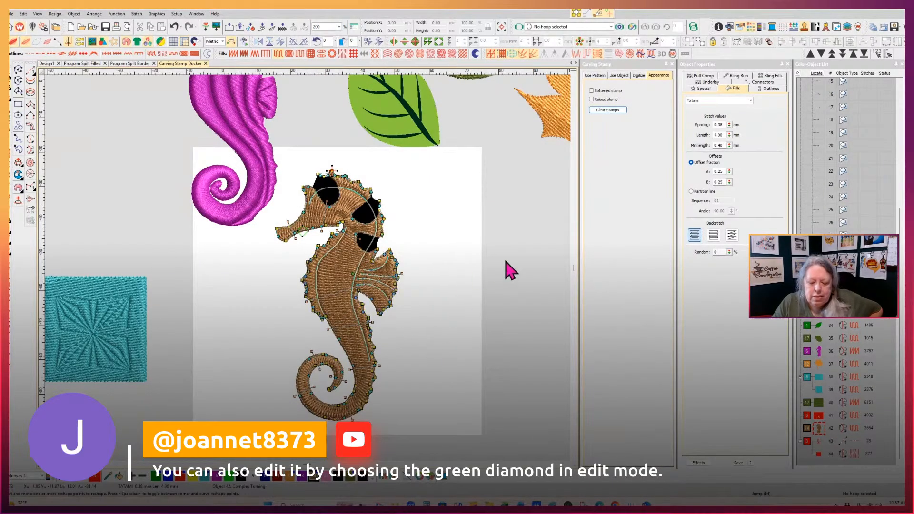
# - Move the carving stamp up and left across the seahorse's body, working at 500% zoom
pyautogui.click(338, 27)
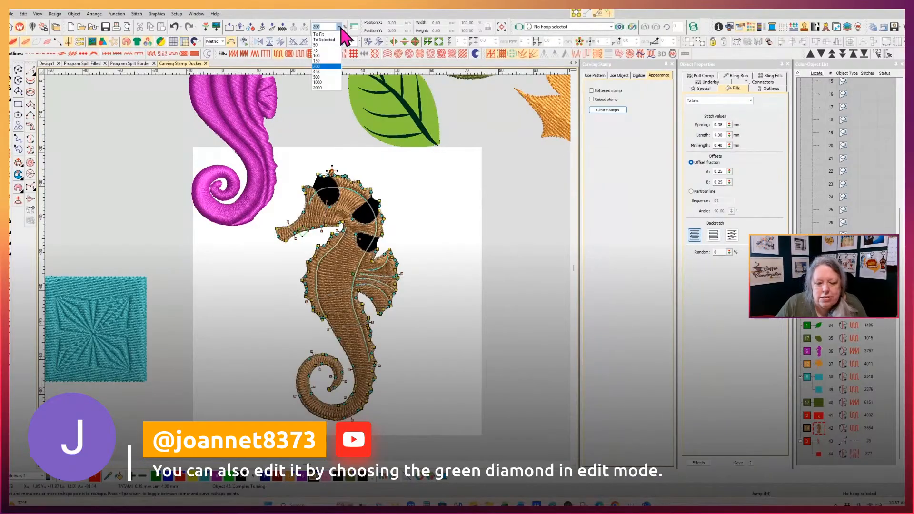
pyautogui.click(323, 77)
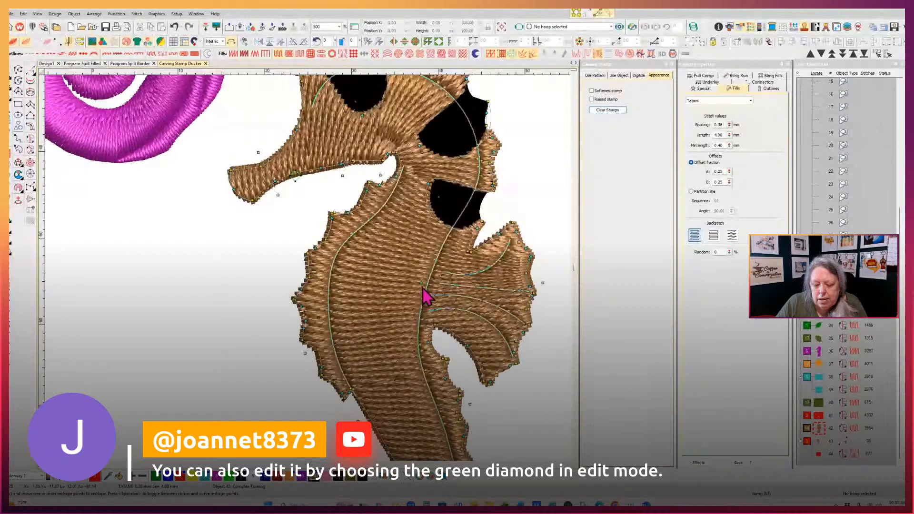
pyautogui.moveTo(420, 281); pyautogui.dragTo(342, 230)
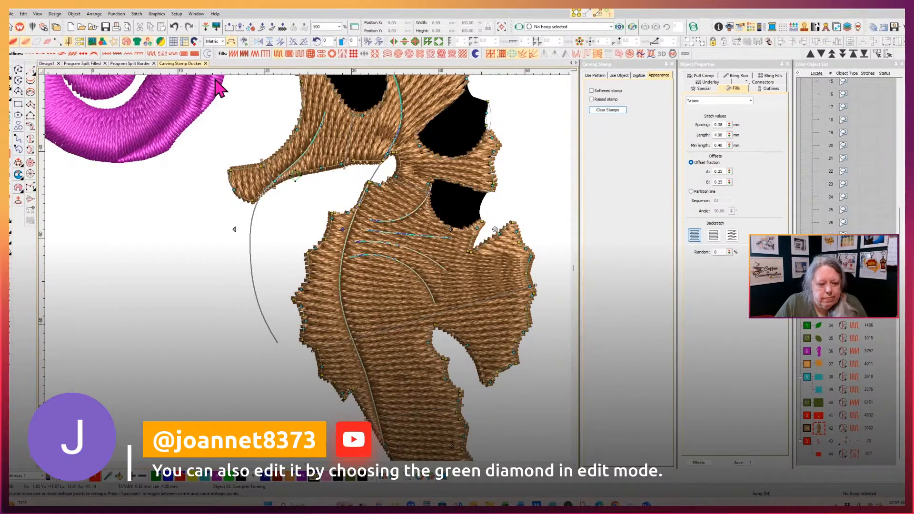
# - Turn off TrueView and hide the background image, then reposition the carving stamp over the seahorse's upper body
pyautogui.click(13, 44)
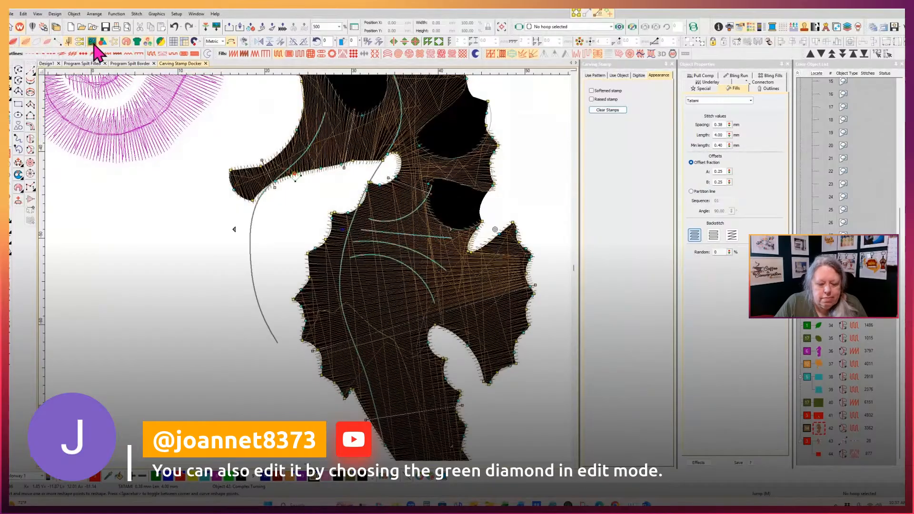
pyautogui.click(93, 43)
pyautogui.moveTo(342, 230); pyautogui.dragTo(325, 181)
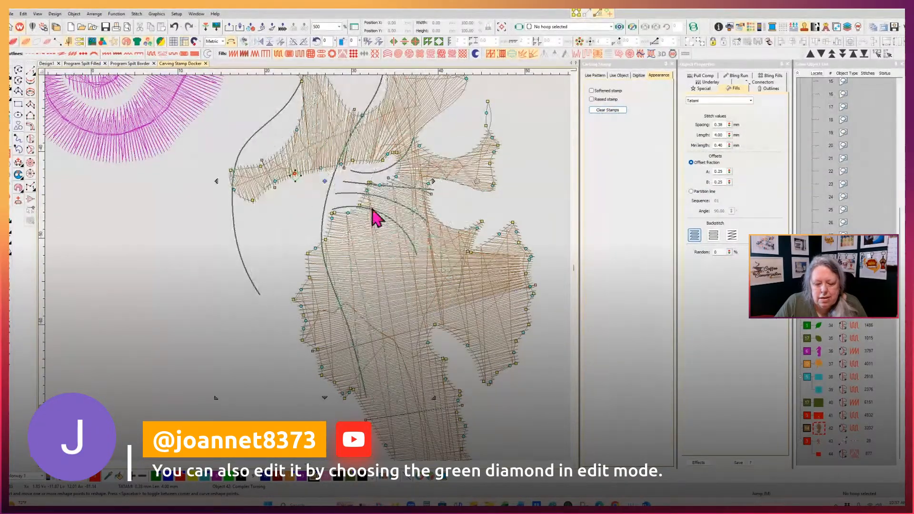
pyautogui.moveTo(324, 180); pyautogui.dragTo(342, 217)
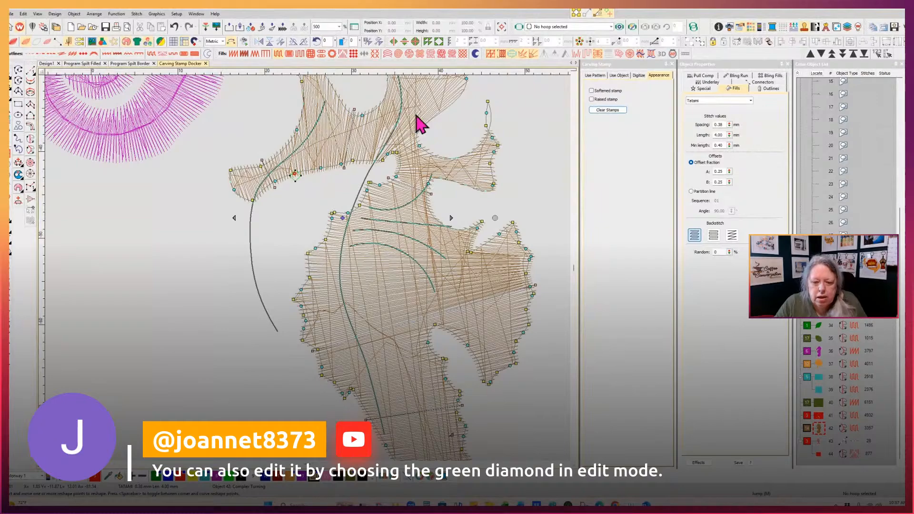
# - Resize the carving stamp on the seahorse, stretching it wider to the right and making it slightly shorter, at 200% zoom
pyautogui.click(339, 28)
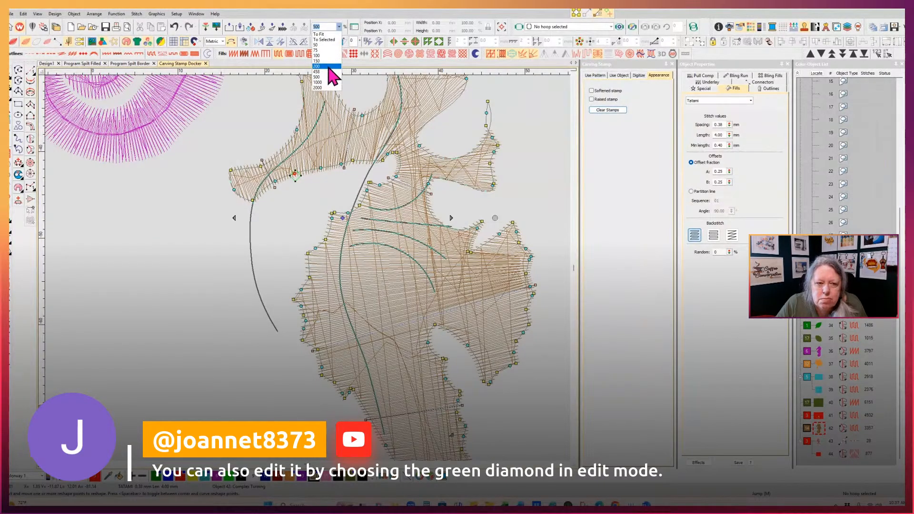
pyautogui.click(329, 67)
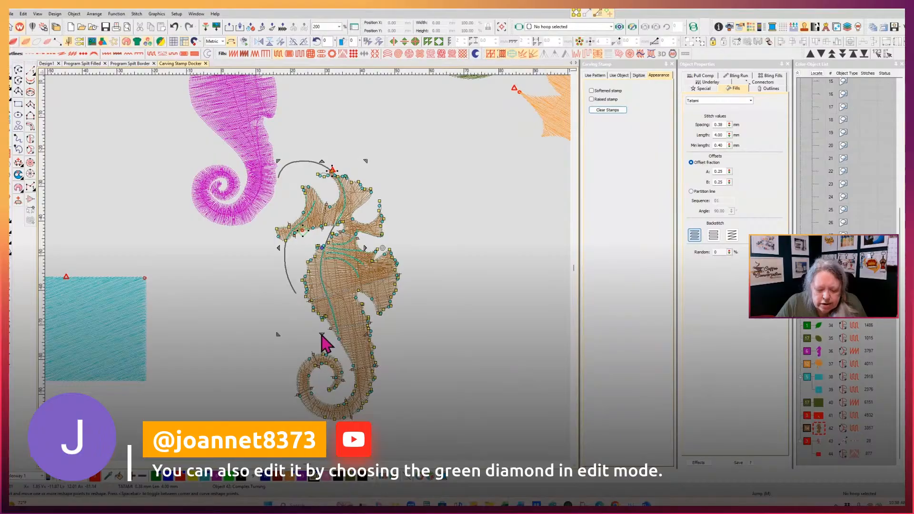
pyautogui.moveTo(321, 334); pyautogui.dragTo(304, 244)
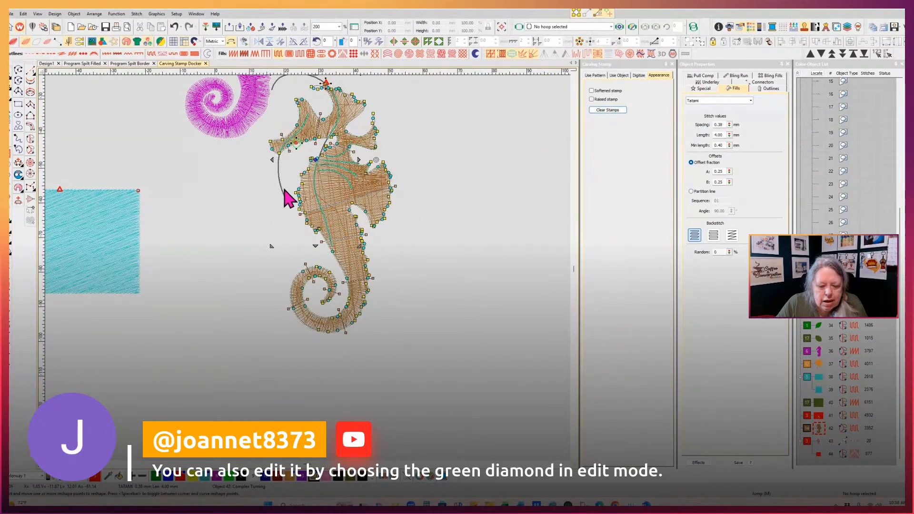
pyautogui.moveTo(272, 159)
pyautogui.mouseDown()
pyautogui.moveTo(174, 172)
pyautogui.moveTo(276, 172)
pyautogui.mouseUp()
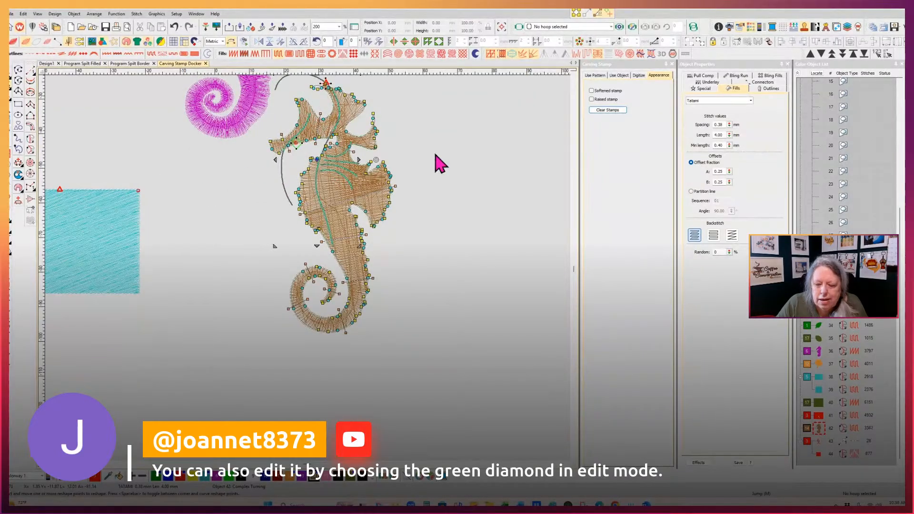
pyautogui.scroll(2, 575, 82)
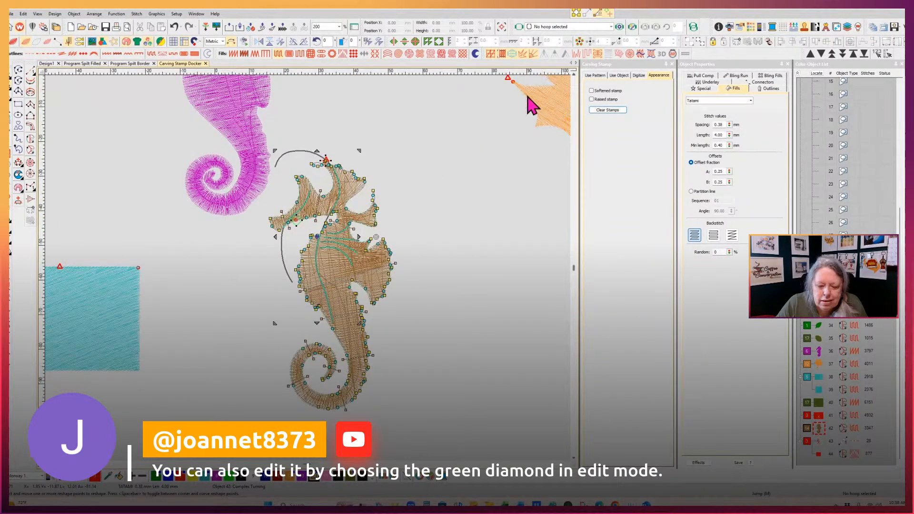
pyautogui.moveTo(359, 149); pyautogui.dragTo(401, 163)
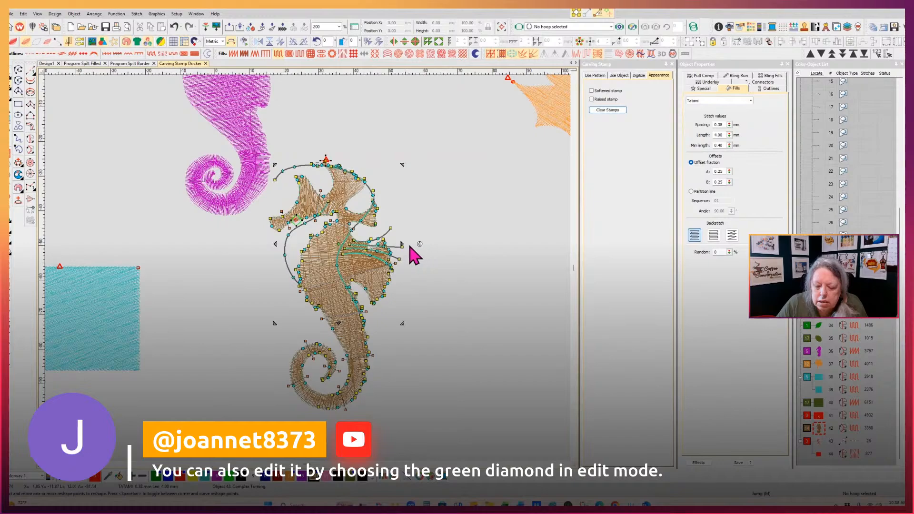
# - Move the carving stamp slightly down over the seahorse's body and rotate it a little clockwise
pyautogui.click(286, 242)
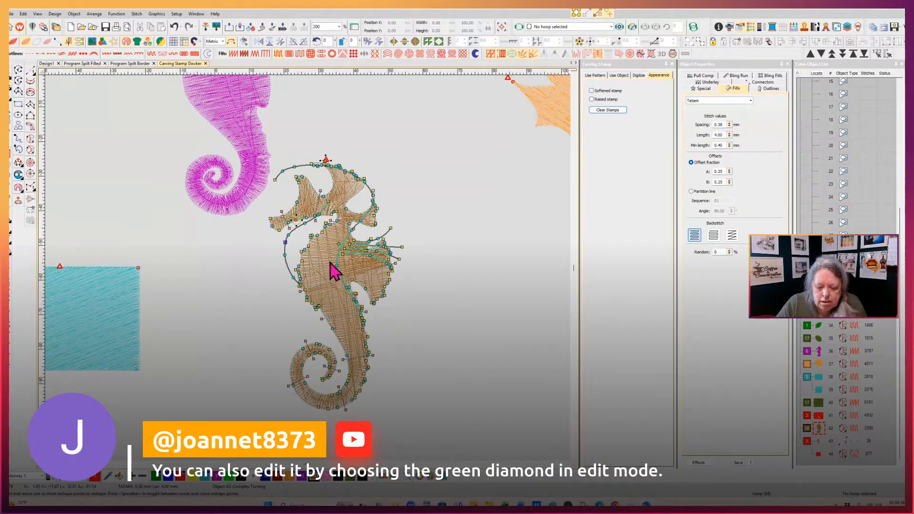
pyautogui.click(340, 243)
pyautogui.moveTo(339, 244); pyautogui.dragTo(341, 266)
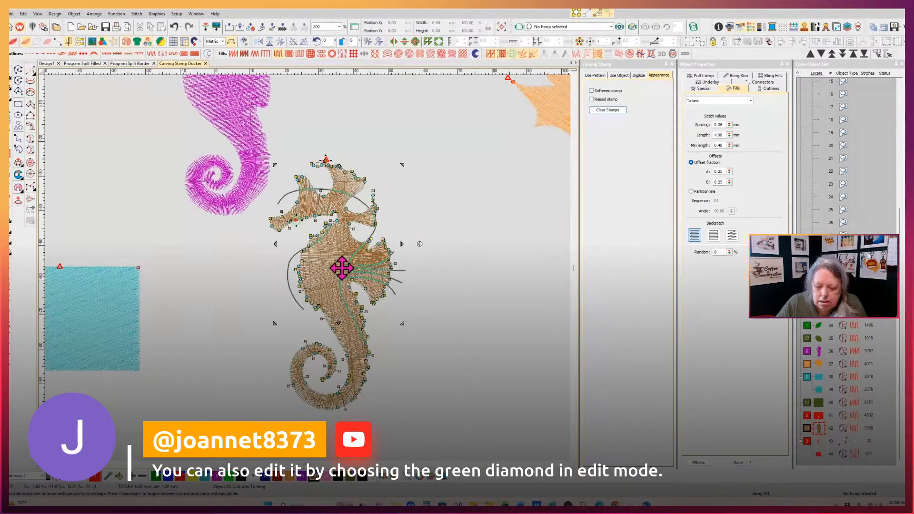
pyautogui.moveTo(431, 263); pyautogui.dragTo(469, 284)
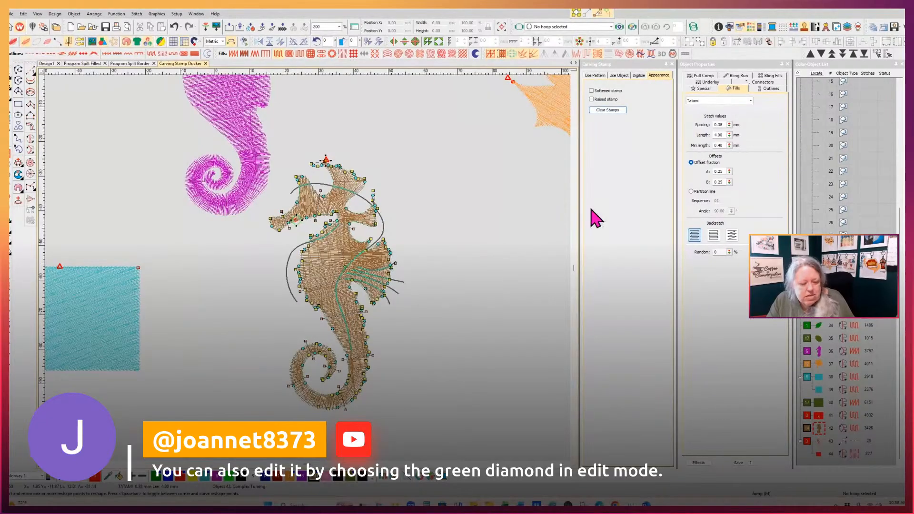
# - Deselect the seahorse and turn TrueView back on for the realistic stitch display
pyautogui.press('Escape')
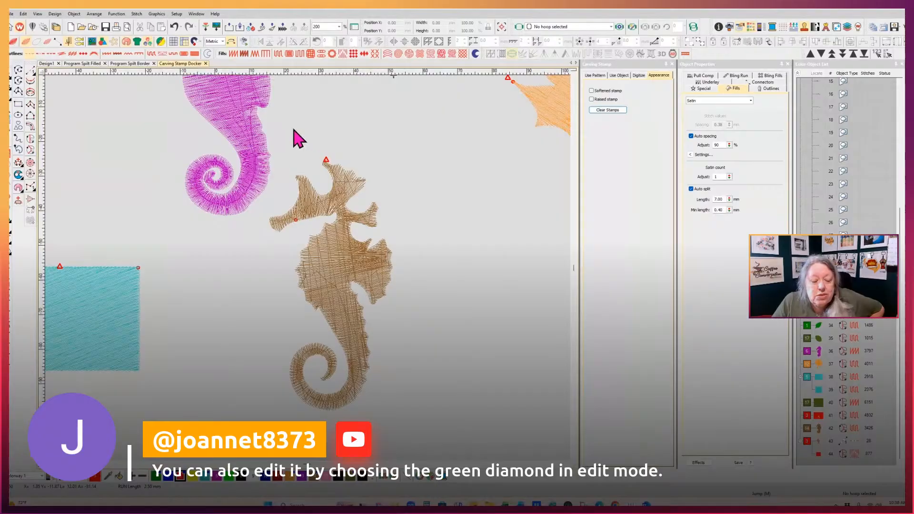
pyautogui.click(13, 41)
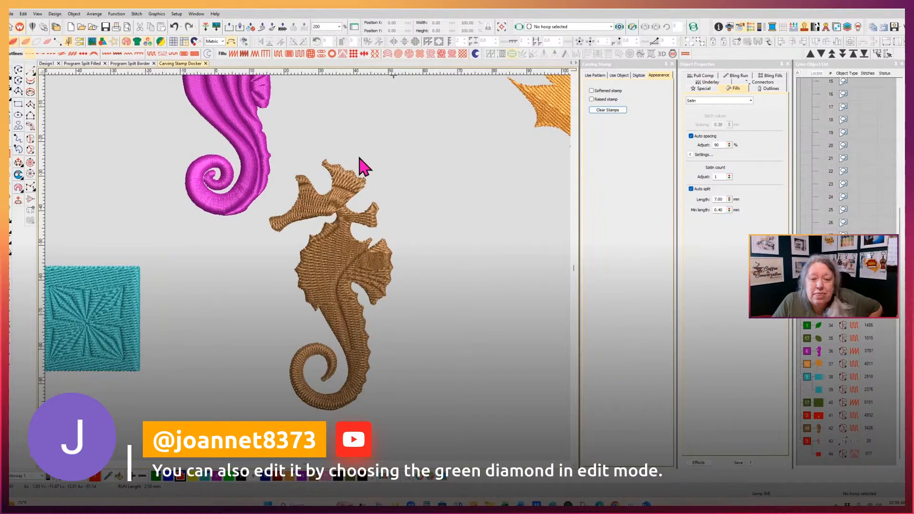